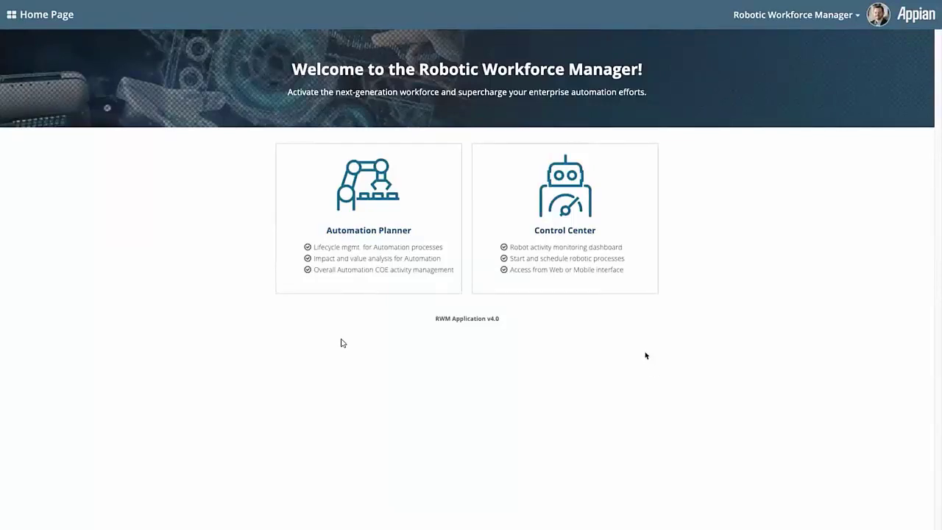
# Open the Upload documents from Windows Server step of the Invoice & PO File Upload automation in the Control Center.
pyautogui.click(537, 219)
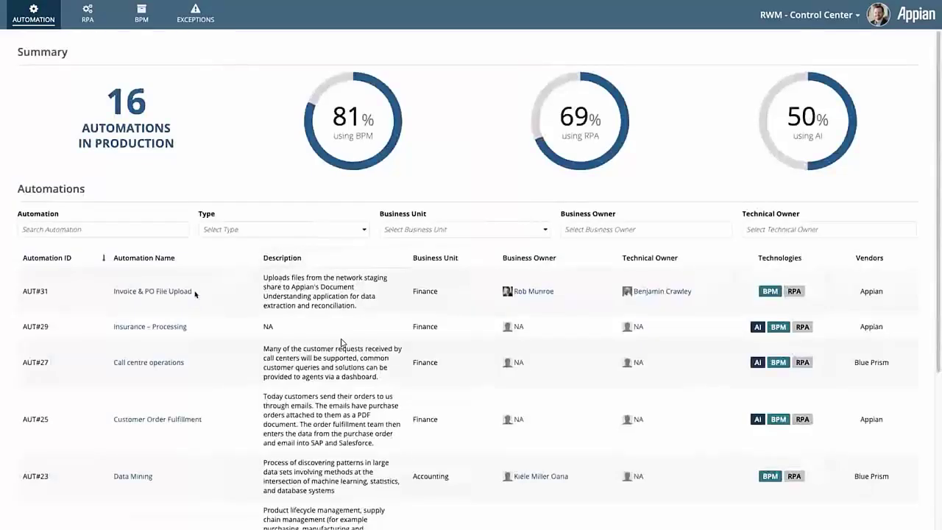
pyautogui.click(167, 292)
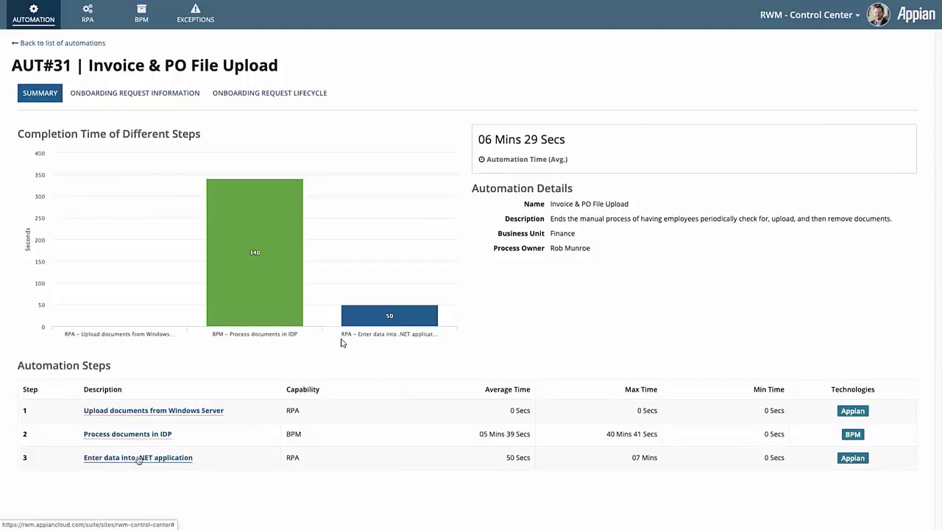
pyautogui.click(185, 412)
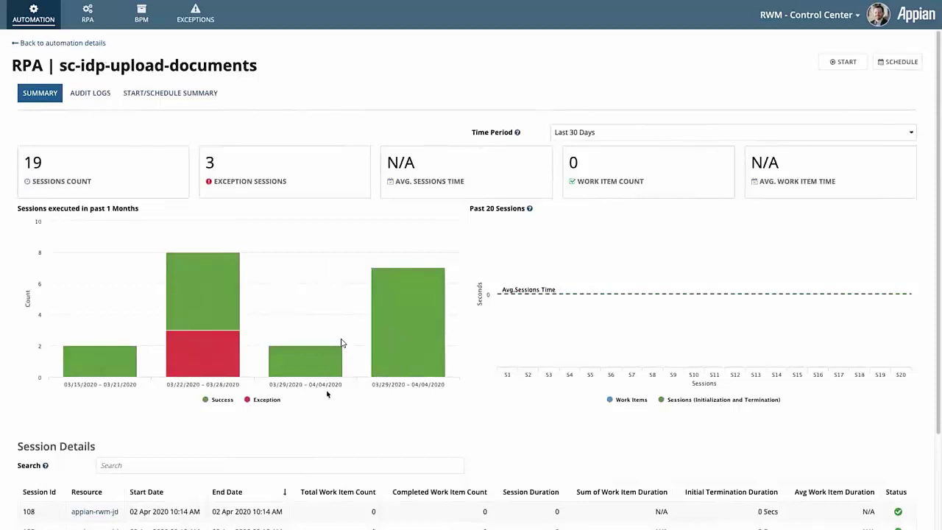
# Start the sc-idp-upload-documents process on resource appian-rwm-jd with the comment "Manual launch".
pyautogui.click(854, 67)
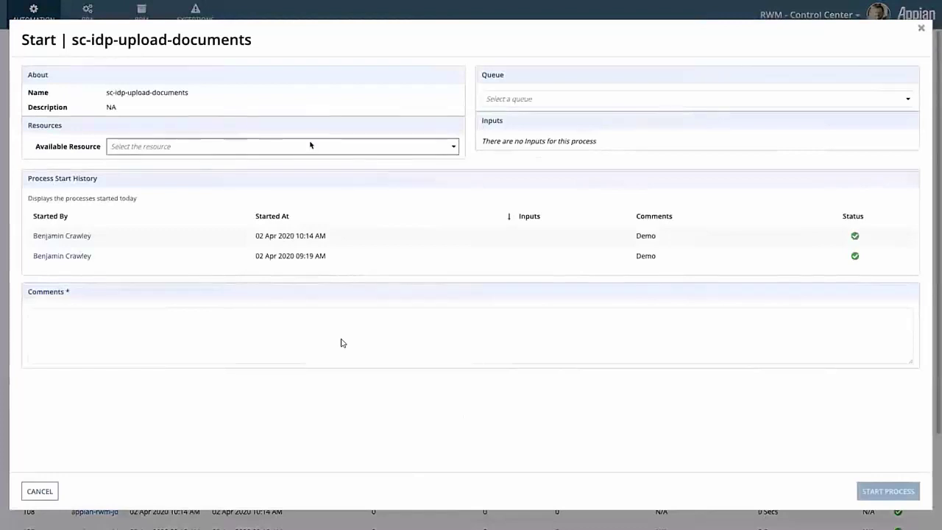
pyautogui.click(309, 145)
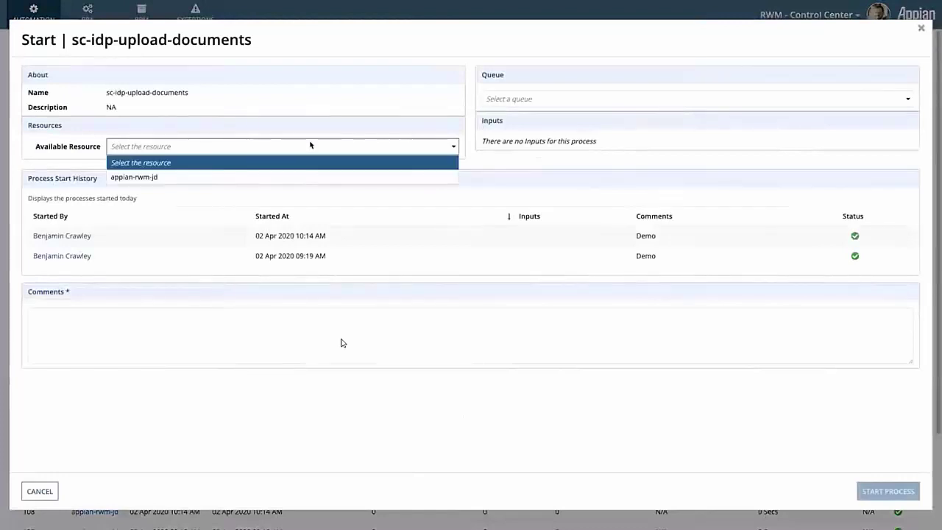
pyautogui.click(288, 178)
pyautogui.click(295, 323)
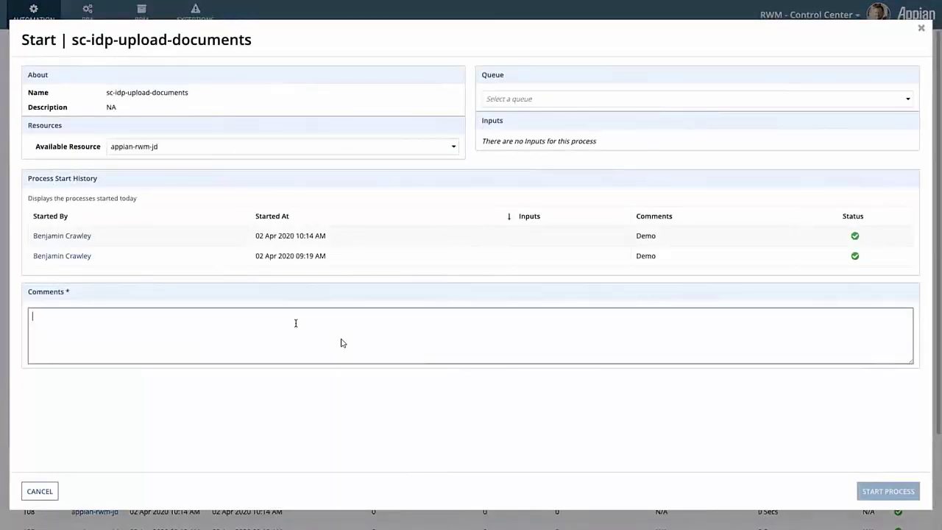
pyautogui.write('Manual')
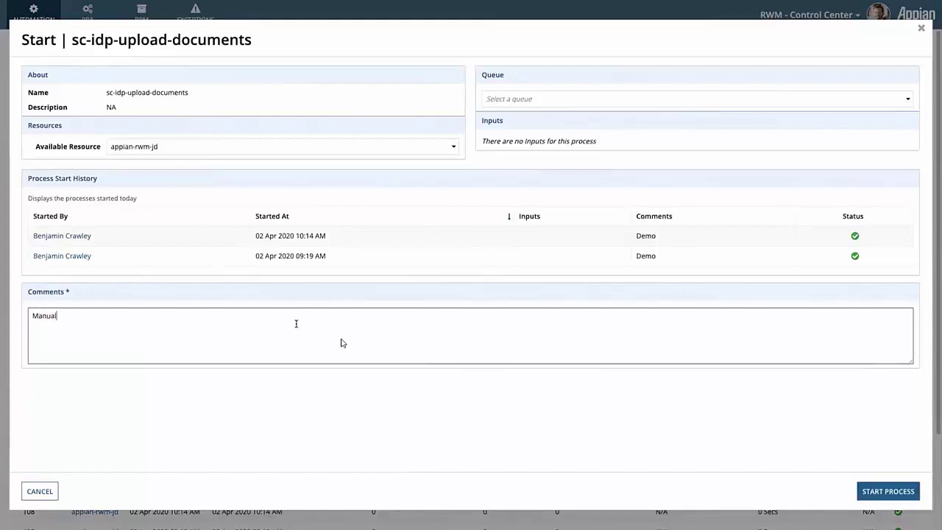
pyautogui.write(' launch')
pyautogui.click(889, 491)
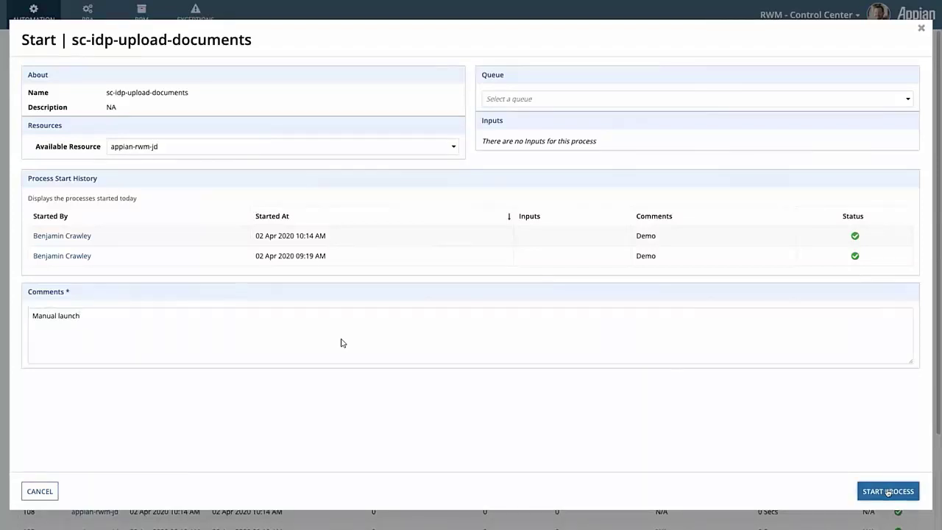
# Switch to the Windows desktop to check the Uploads folder during the robot run, and return to the Control Center.
pyautogui.click(562, 93)
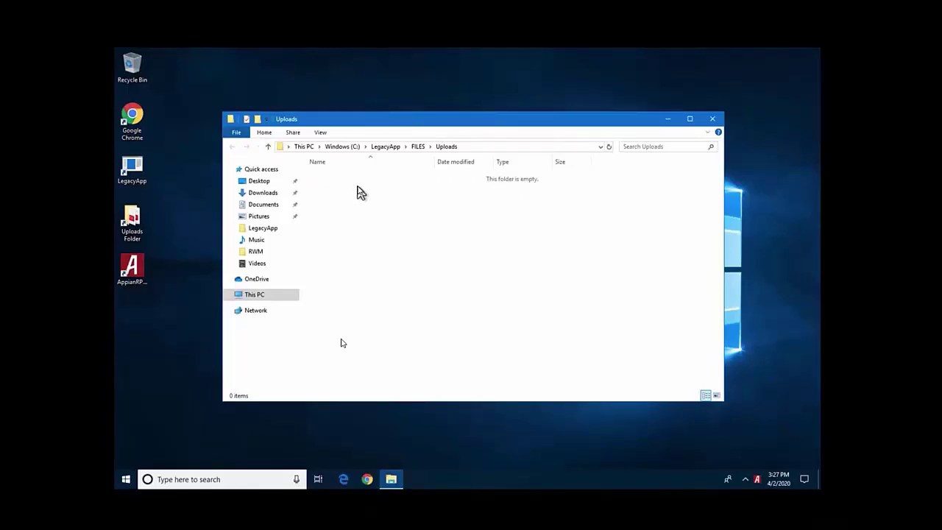
pyautogui.hotkey('ctrl', 'Left')
pyautogui.hotkey('ctrl', 'Right')
pyautogui.hotkey('ctrl', 'Left')
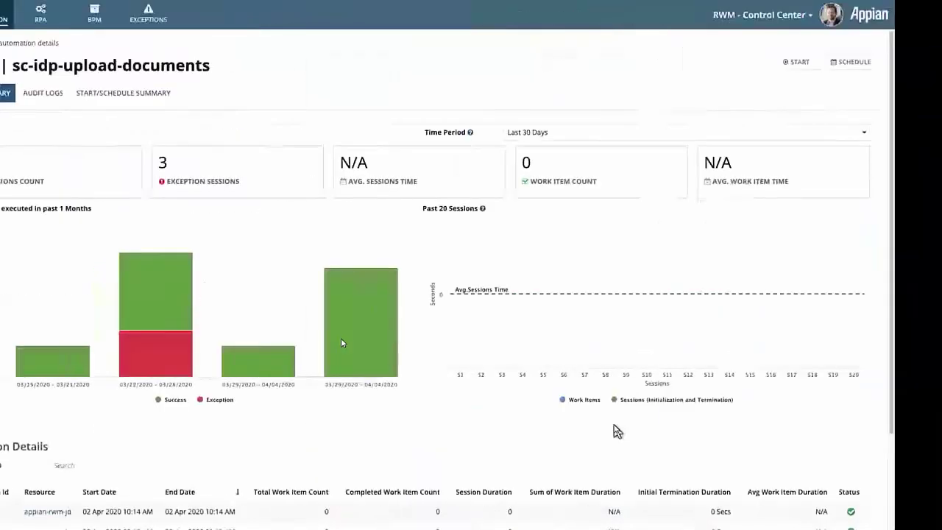
# Open the Intelligent Document Processing site and accept the reconciliation task for invoice 841-Pemberly-Digital.
pyautogui.click(763, 15)
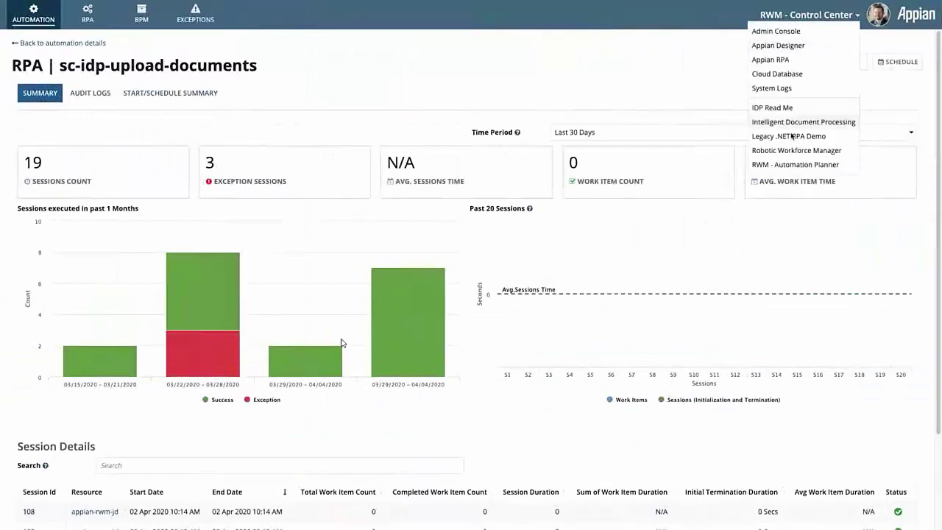
pyautogui.click(803, 120)
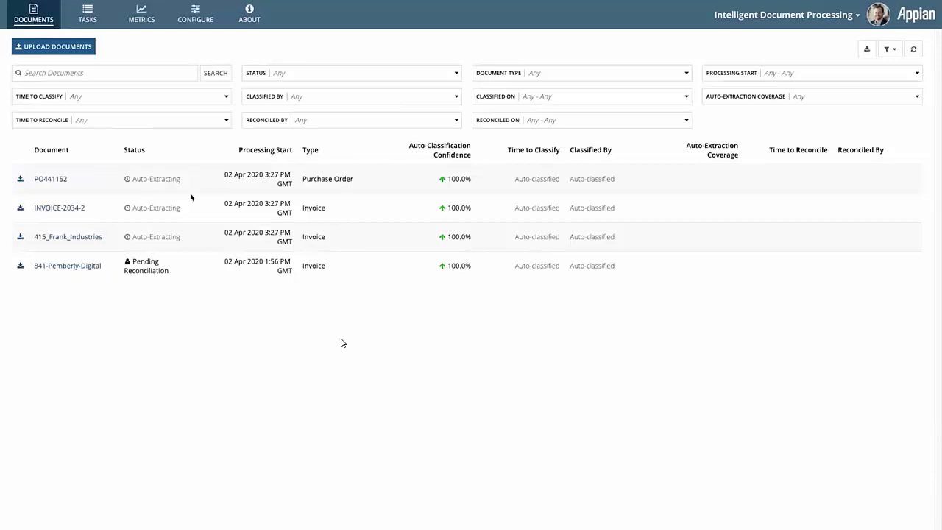
pyautogui.click(82, 19)
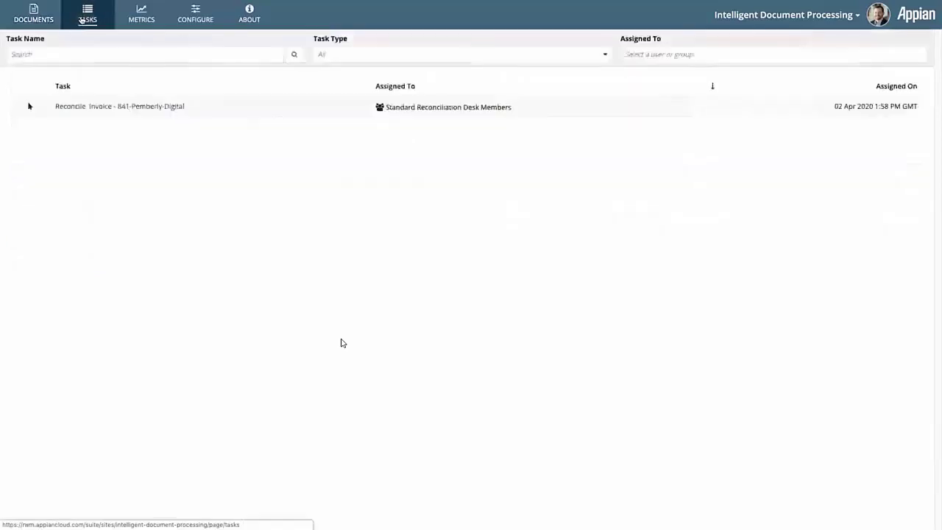
pyautogui.click(111, 107)
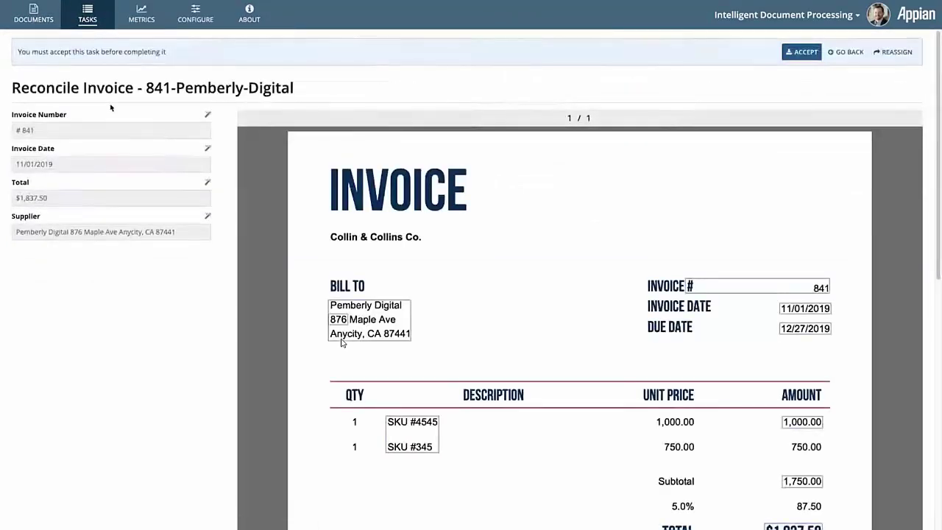
pyautogui.click(801, 51)
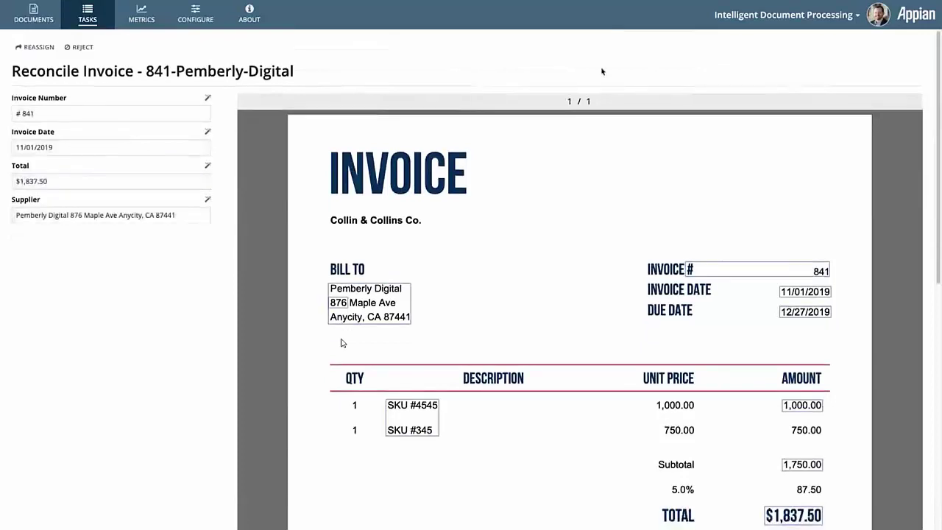
# Correct the invoice number to 841 and the supplier to Pemberly Digital, and reconcile the invoice.
pyautogui.click(13, 113)
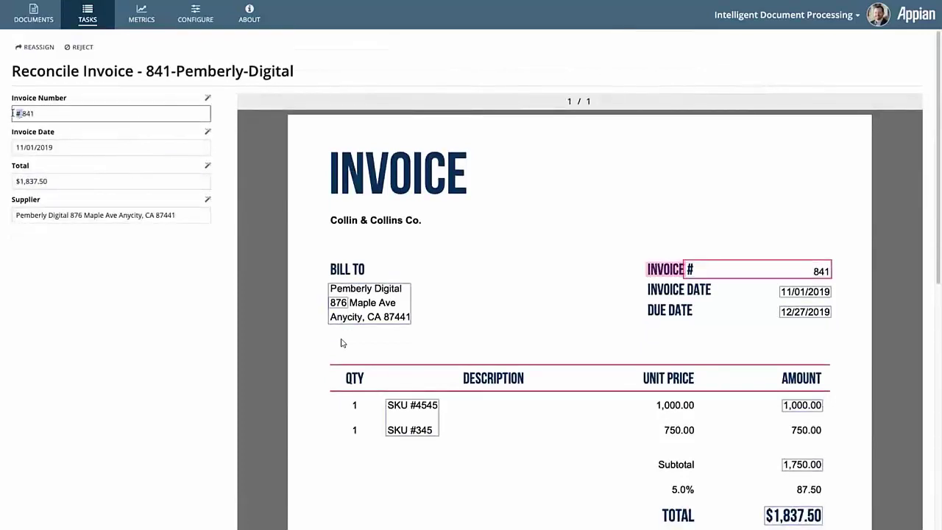
pyautogui.press('BackSpace')
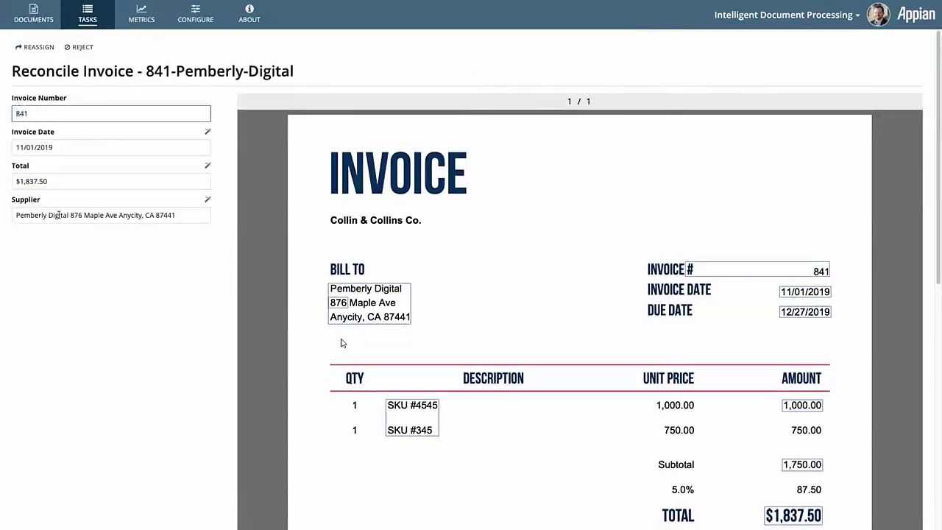
pyautogui.click(78, 253)
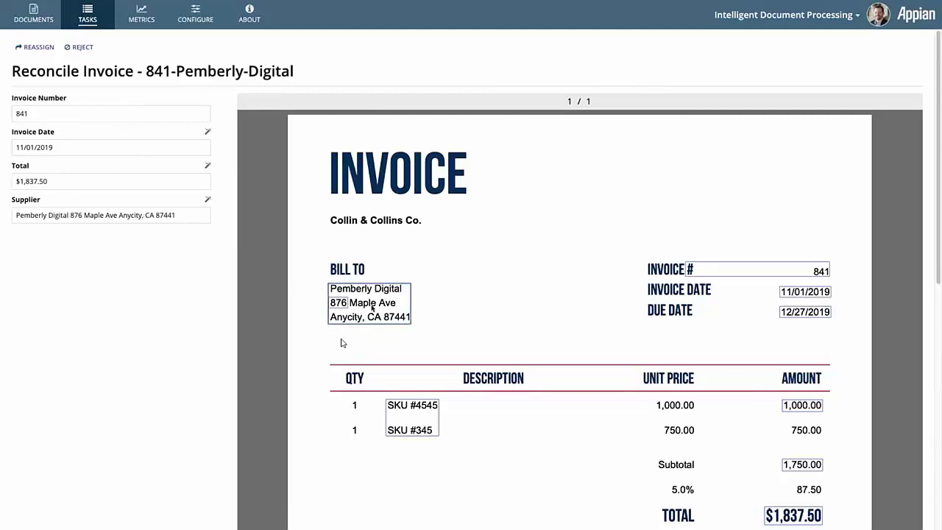
pyautogui.moveTo(181, 215); pyautogui.dragTo(70, 215)
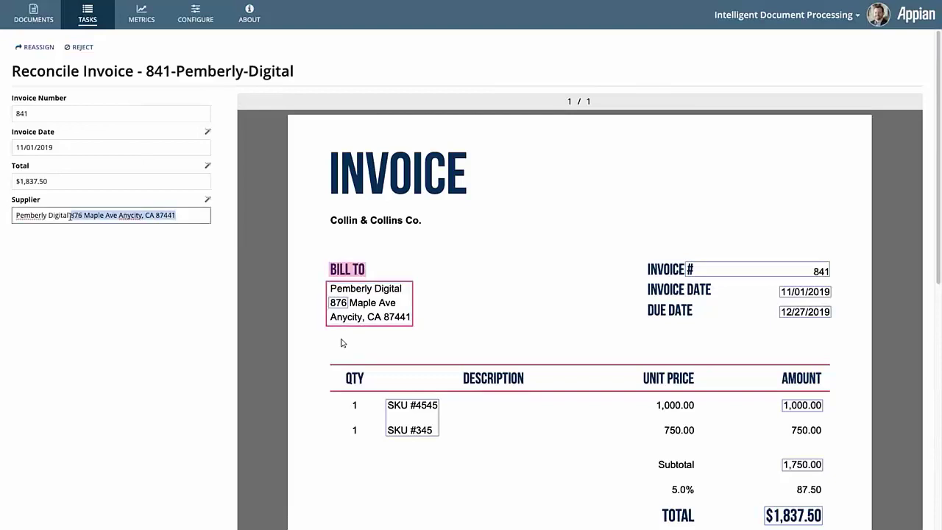
pyautogui.press('BackSpace')
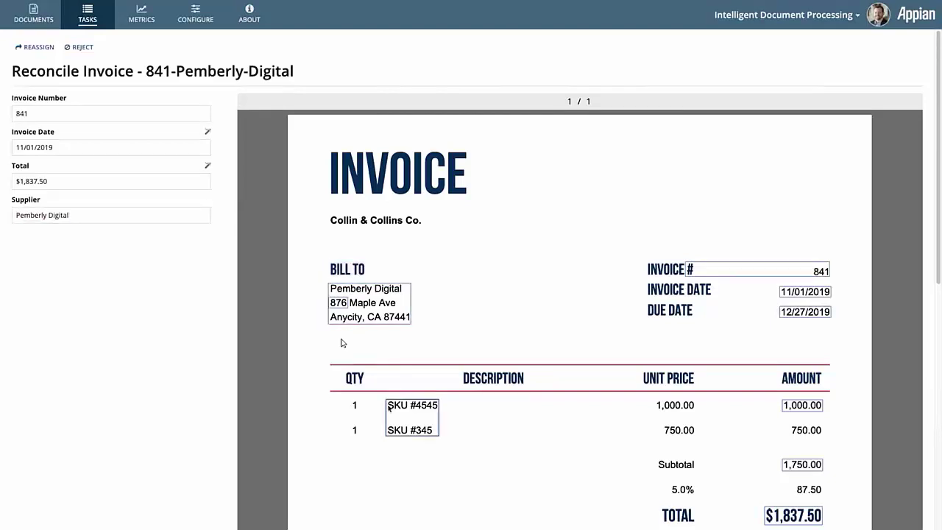
pyautogui.scroll(-6, 342, 343)
pyautogui.click(899, 502)
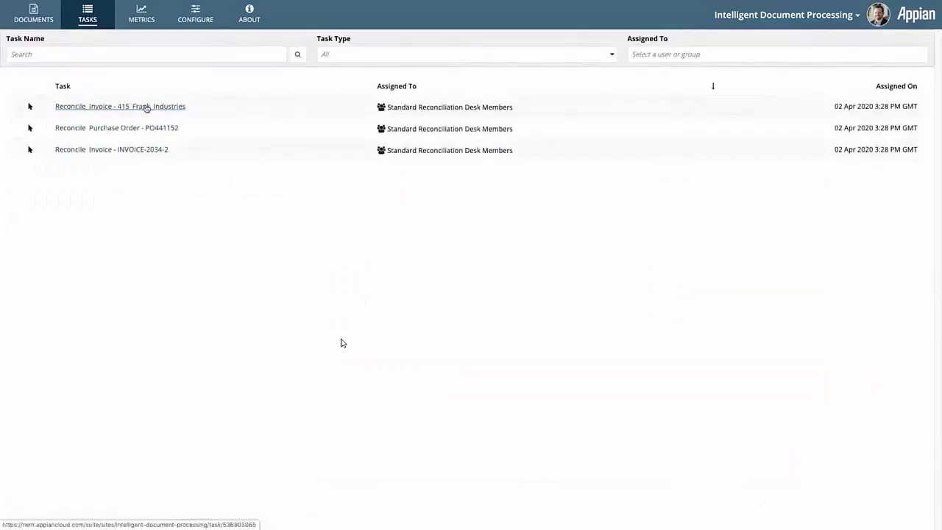
# Accept the 415_Frank_Industries invoice task, fill in invoice number 415, and reconcile it.
pyautogui.click(140, 108)
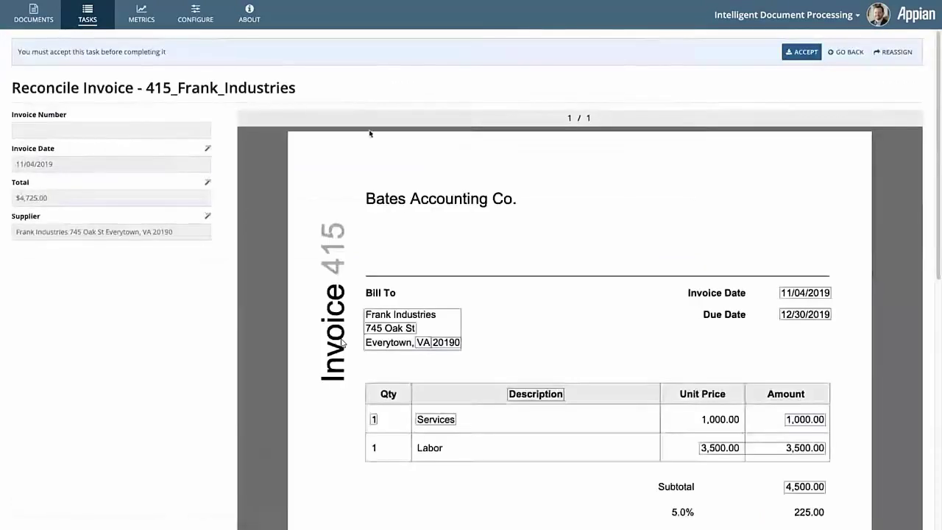
pyautogui.click(803, 52)
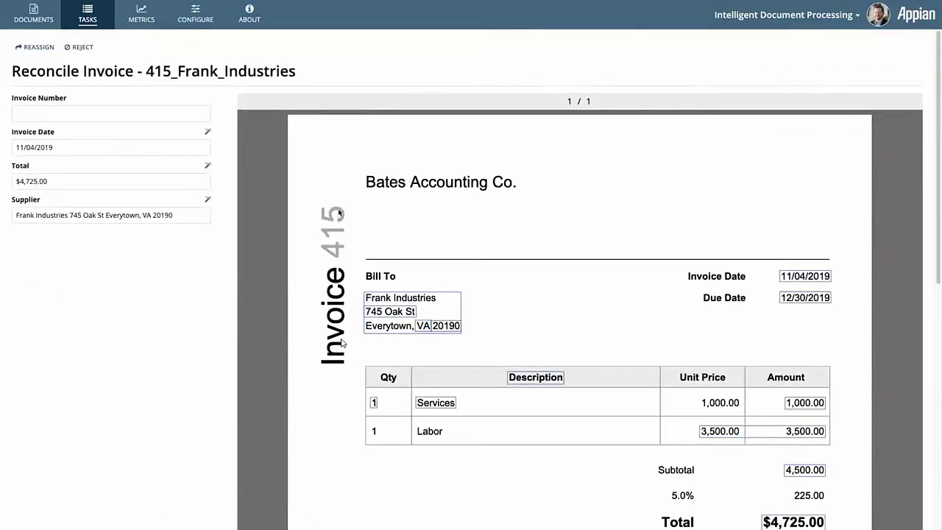
pyautogui.click(116, 114)
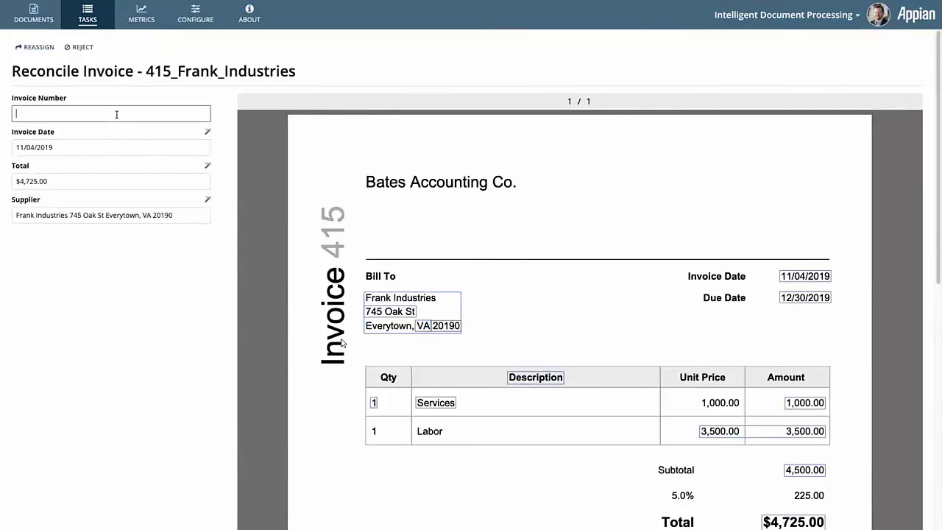
pyautogui.write('415')
pyautogui.scroll(-3, 610, 346)
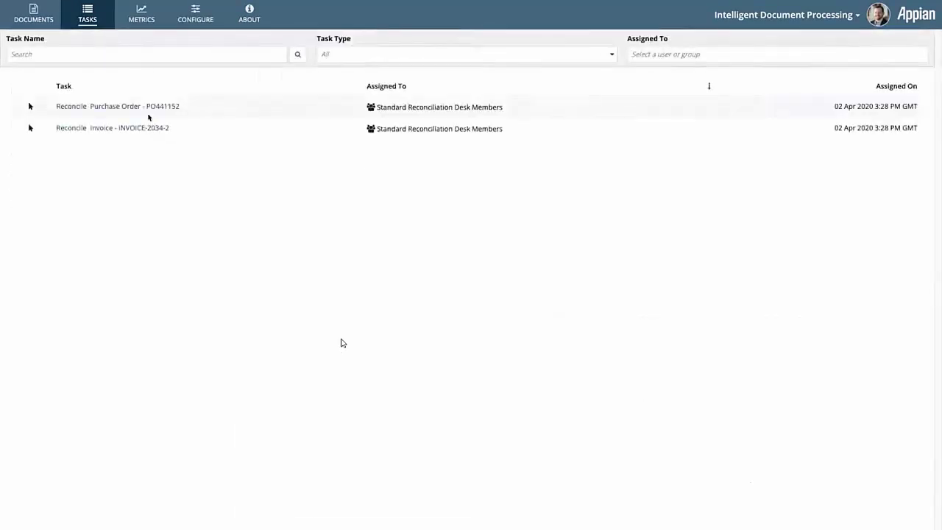
# Accept the purchase order task, set its issue date from the document's order date, Nov 05, 2019, and reconcile it.
pyautogui.click(147, 108)
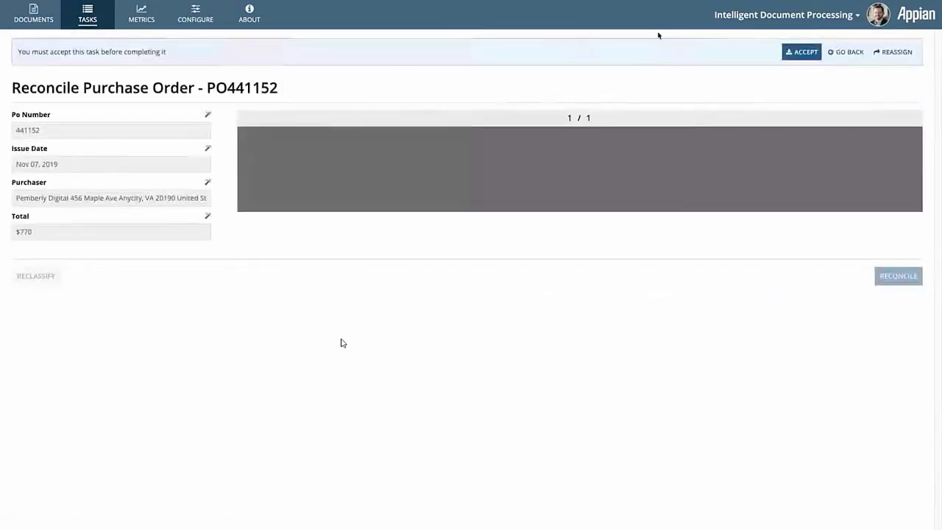
pyautogui.click(802, 51)
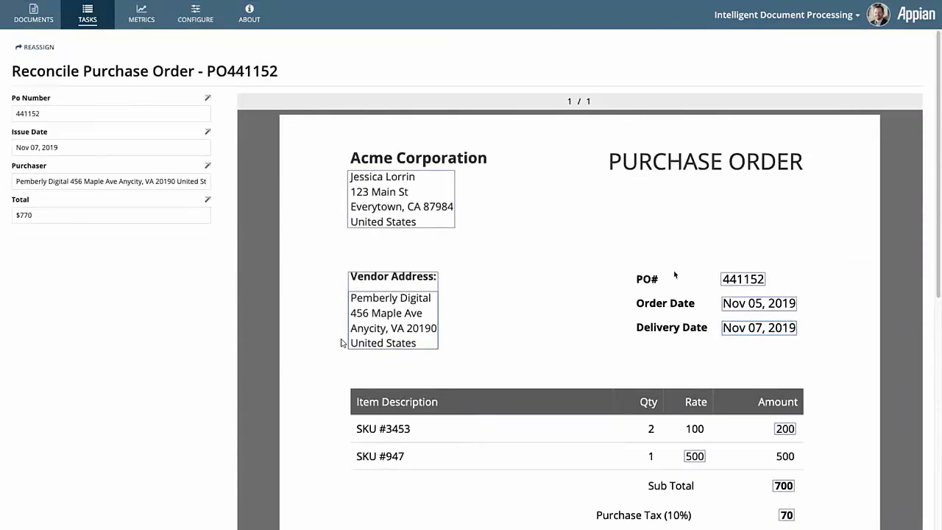
pyautogui.click(751, 304)
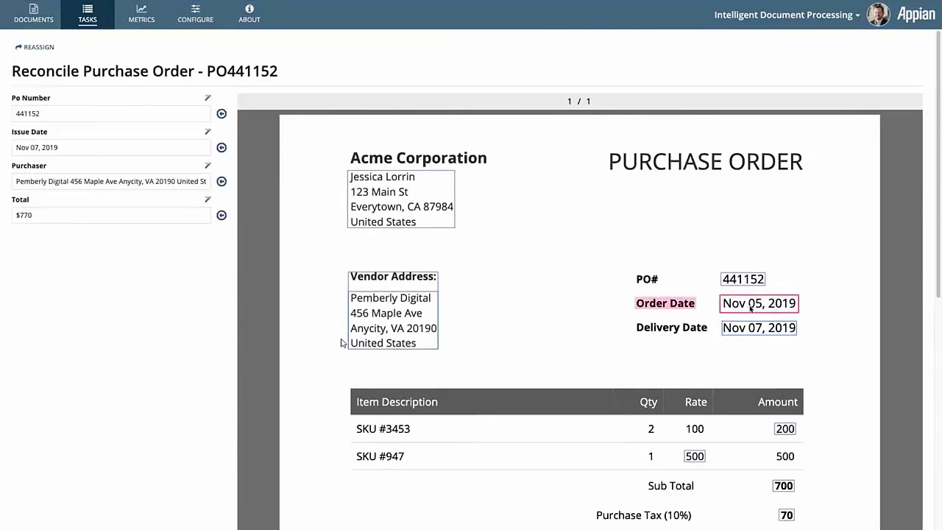
pyautogui.click(222, 148)
pyautogui.scroll(-2, 492, 339)
pyautogui.scroll(-5, 491, 338)
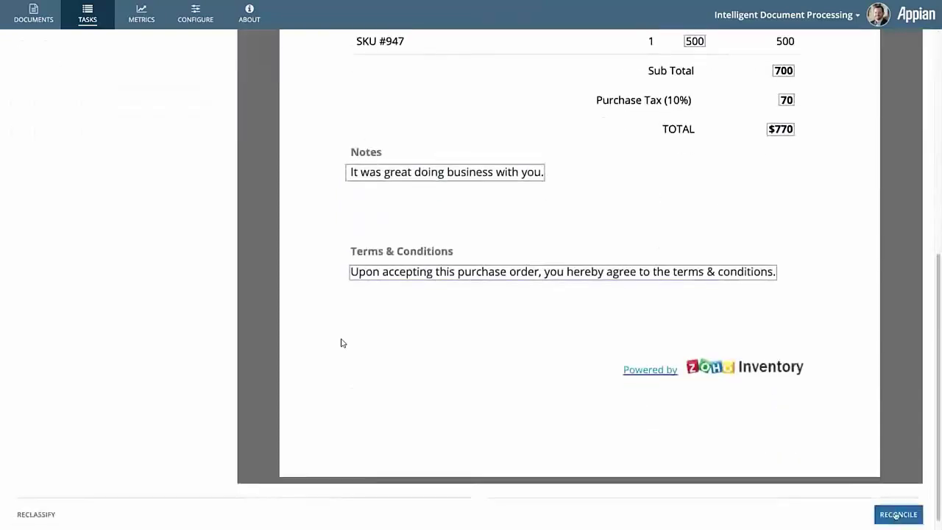
pyautogui.click(900, 513)
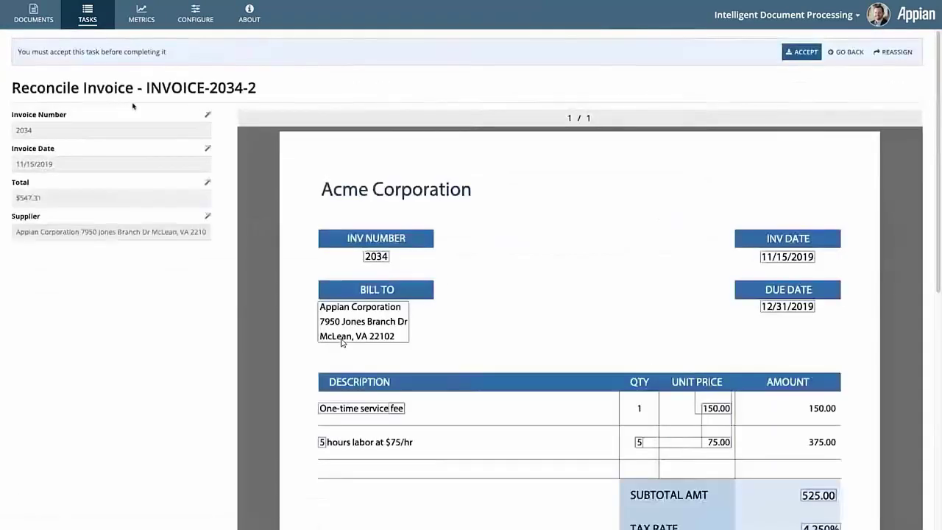
# Accept the INVOICE-2034-2 task and reconcile it with the extracted values as they are.
pyautogui.click(795, 55)
pyautogui.scroll(-6, 555, 305)
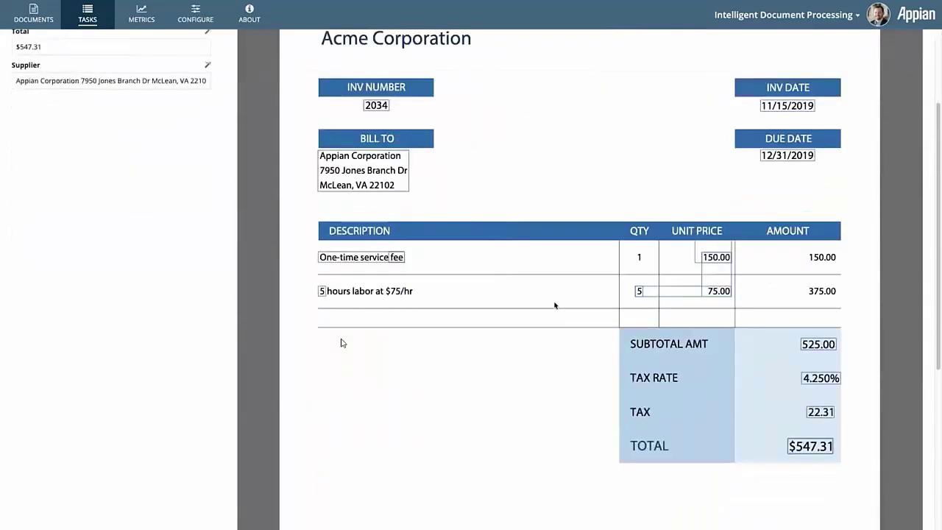
pyautogui.click(904, 504)
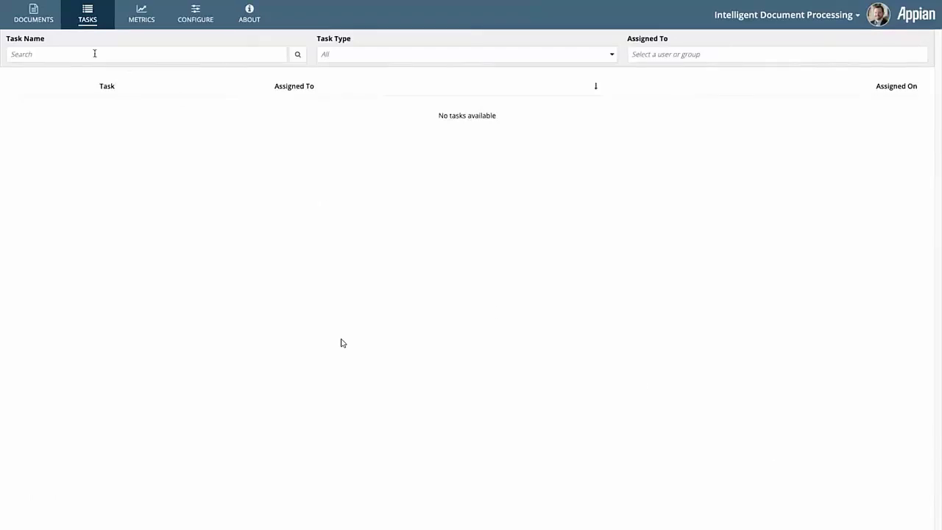
# Review the processed documents' statuses and the invoice and purchase order data ready for legacy app entry.
pyautogui.click(47, 24)
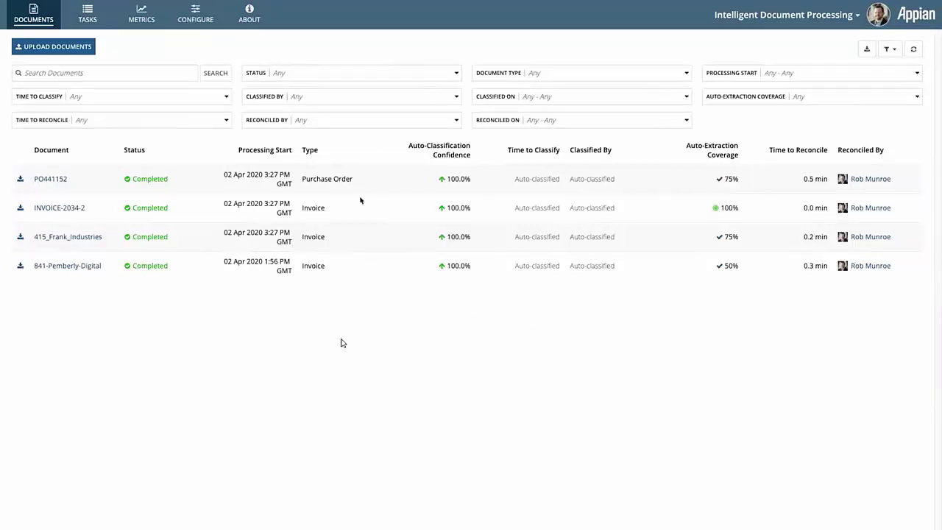
pyautogui.click(57, 177)
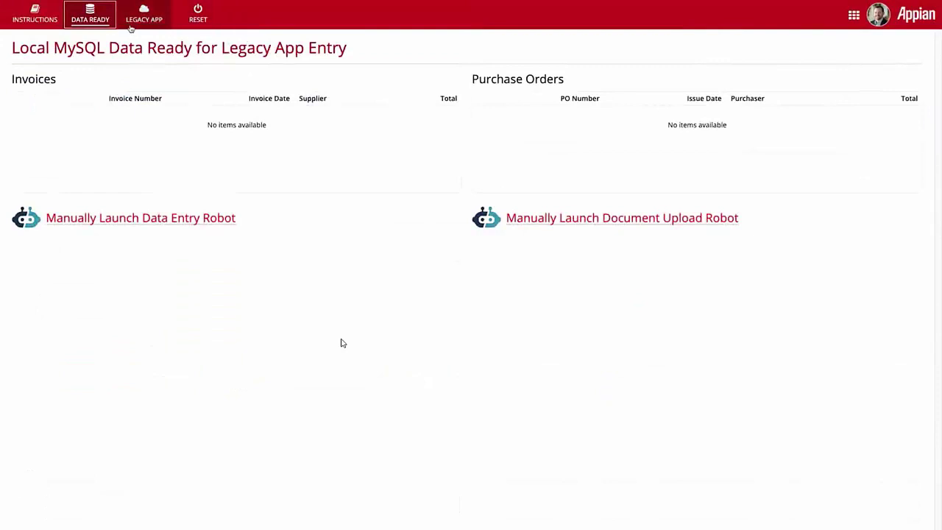
pyautogui.click(97, 23)
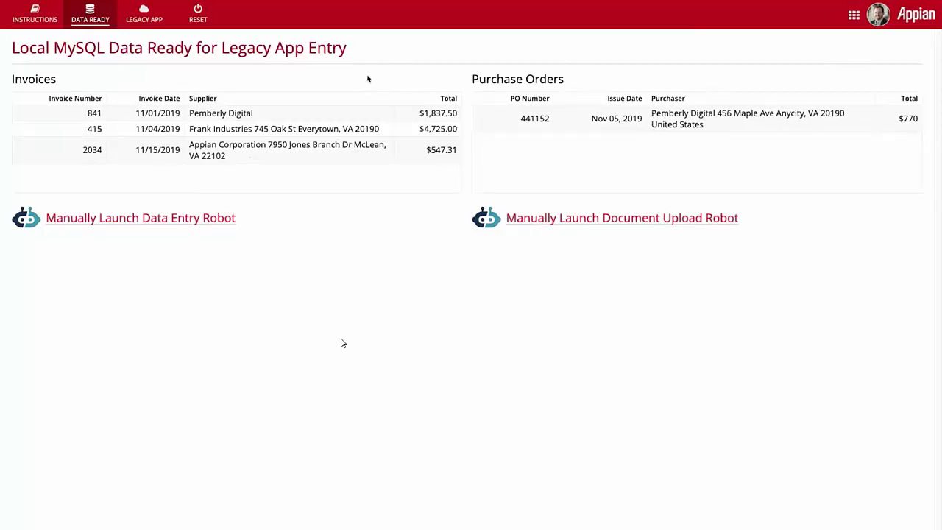
# Launch the data entry robot and add invoice 841 dated 11/1/2019 for Pemberly Digital with a total of 1837.50.
pyautogui.click(172, 219)
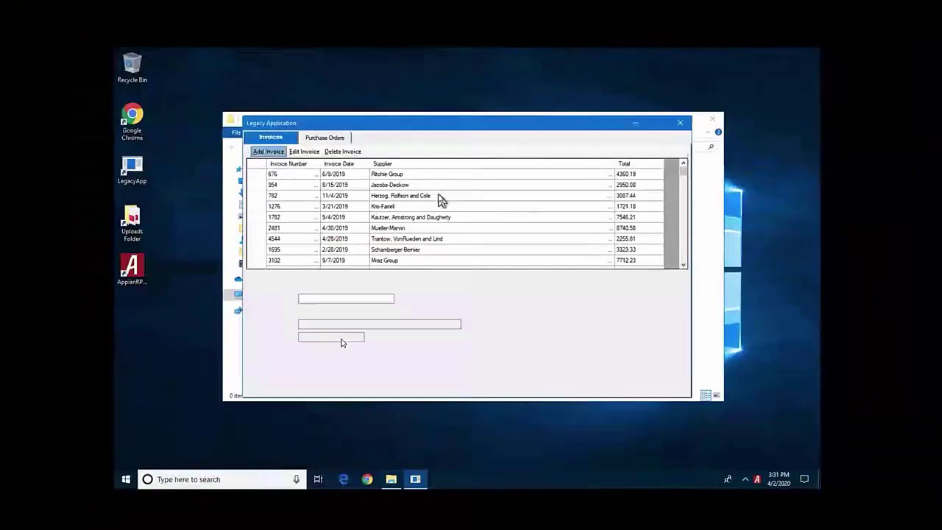
pyautogui.write('841')
pyautogui.press('Tab')
pyautogui.write('11/1/2019')
pyautogui.press('Tab')
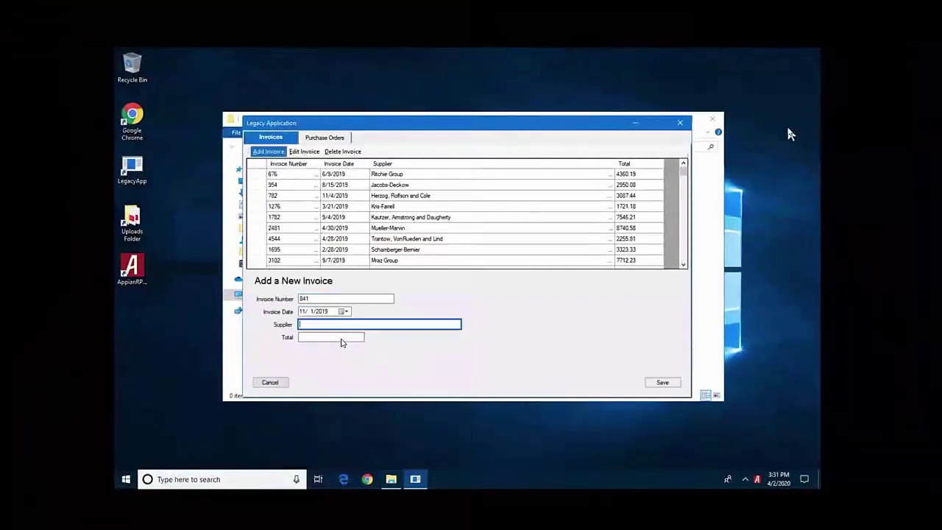
pyautogui.write('Pemberly Digital')
pyautogui.press('Tab')
pyautogui.write('1837.50')
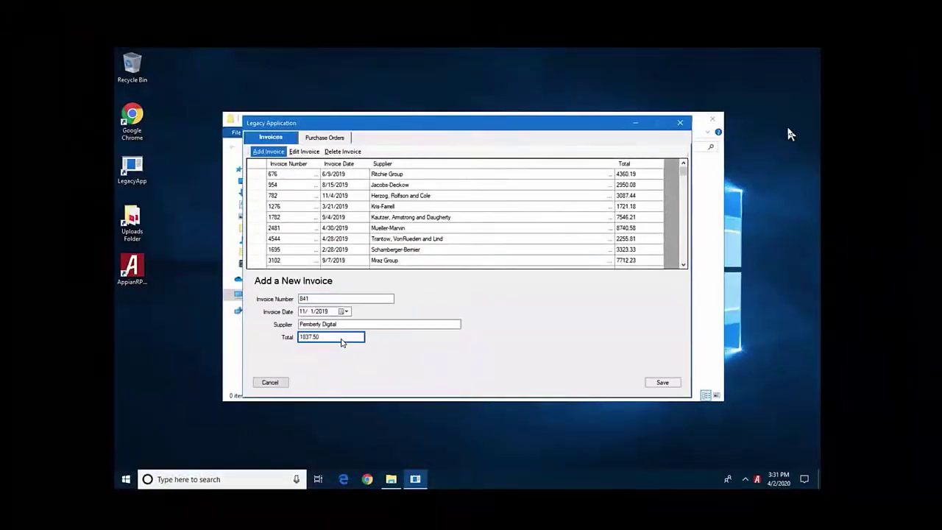
pyautogui.press('Tab')
pyautogui.press('Return')
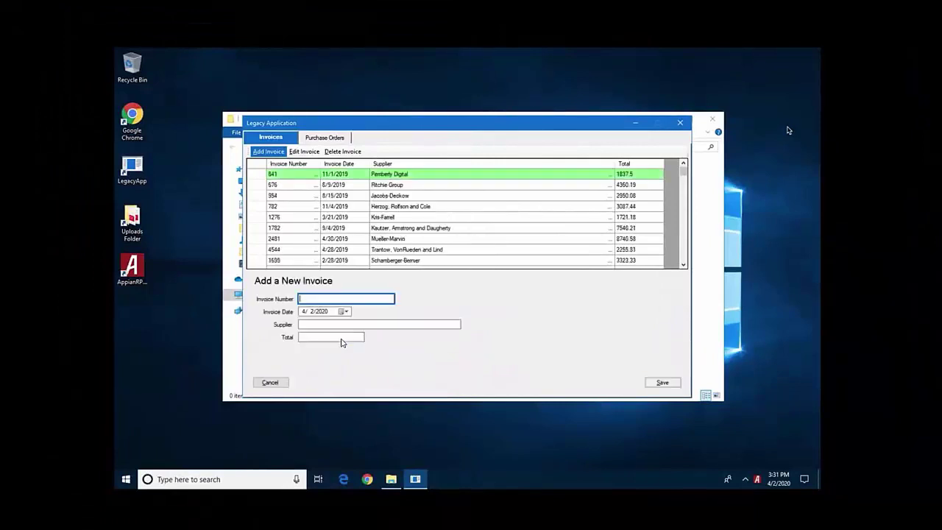
# Add invoice 415 dated 11/4/2019 with Frank Industries and its address as supplier and a total of 4725.00.
pyautogui.write('415')
pyautogui.press('Tab')
pyautogui.write('11/4/2019')
pyautogui.press('Tab')
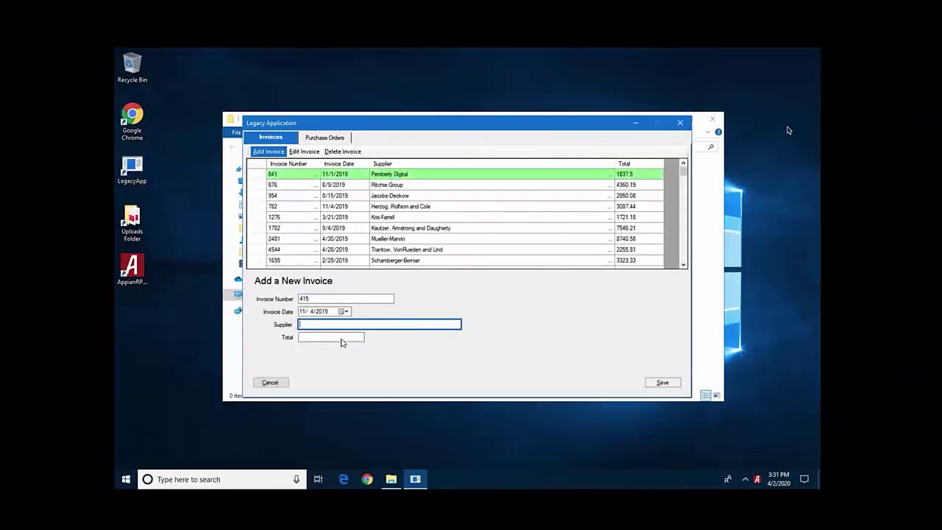
pyautogui.write('Frank Industries 745 Oak St Everytown, VA 20190')
pyautogui.press('Tab')
pyautogui.write('4725.00')
pyautogui.press('Tab')
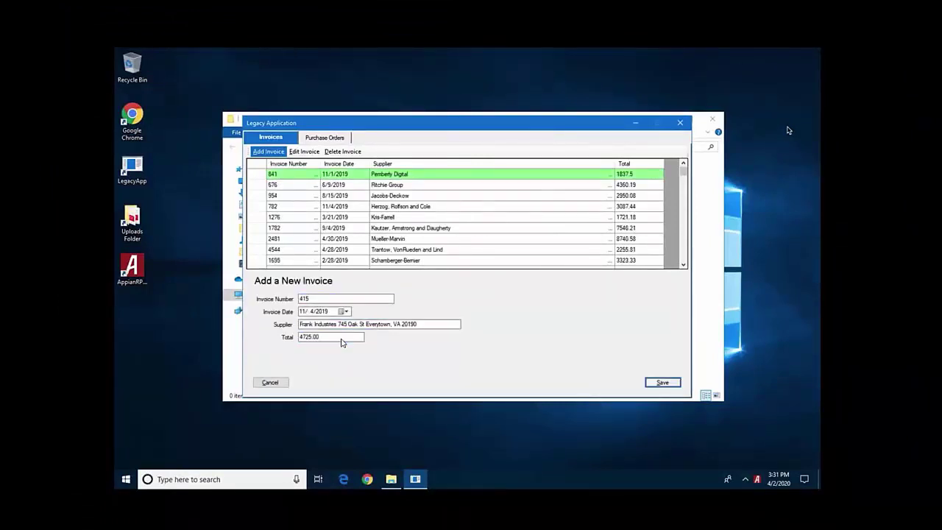
pyautogui.press('Return')
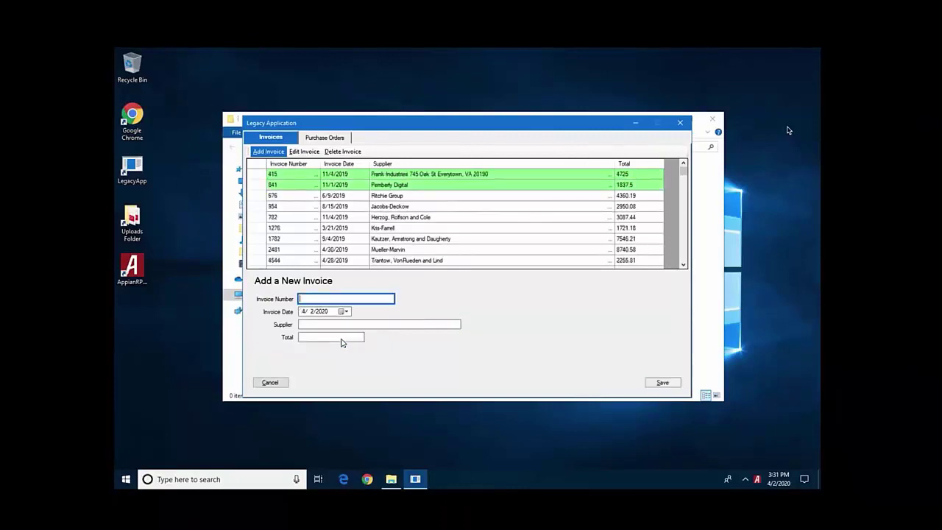
# Add invoice 2034 dated 11/15/2019 with Appian Corporation and its address as supplier and a total of 547.31.
pyautogui.write('2034')
pyautogui.press('Tab')
pyautogui.write('11/15/2019')
pyautogui.press('Tab')
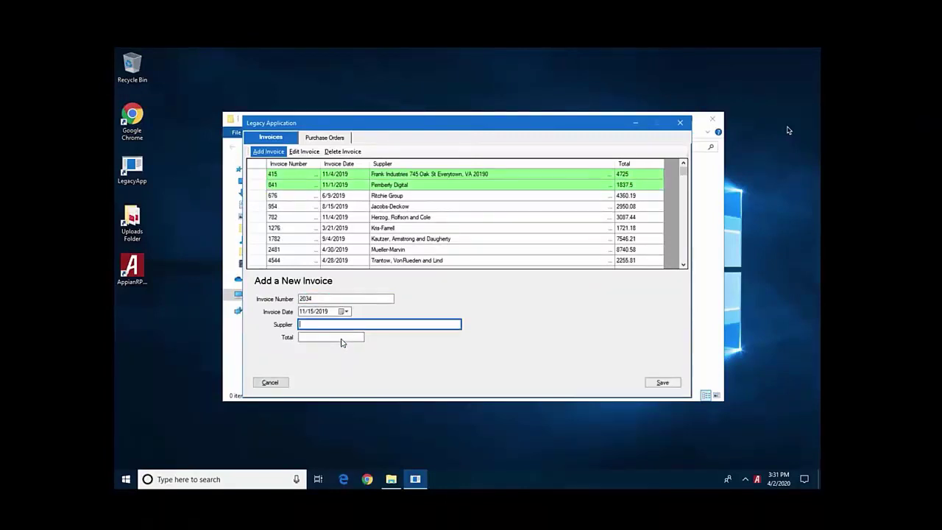
pyautogui.write('Appian Corporation 7950 Jones Branch Dr McLean, VA 22102')
pyautogui.press('Tab')
pyautogui.write('547.31')
pyautogui.press('Tab')
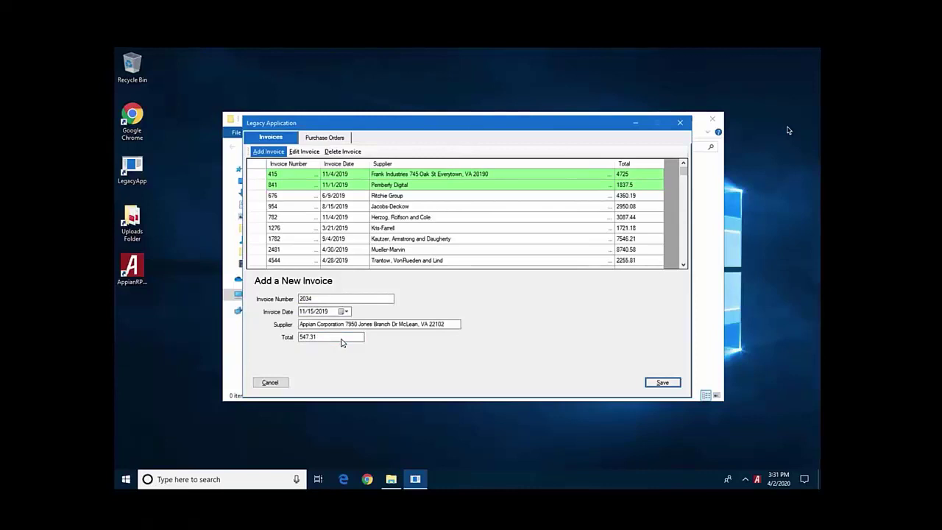
pyautogui.press('Return')
# Add the Pemberly Digital purchase order with its PO number, issue date 11/5/2019, purchaser address and total 770, and close the legacy application.
pyautogui.hotkey('ctrl', 'Tab')
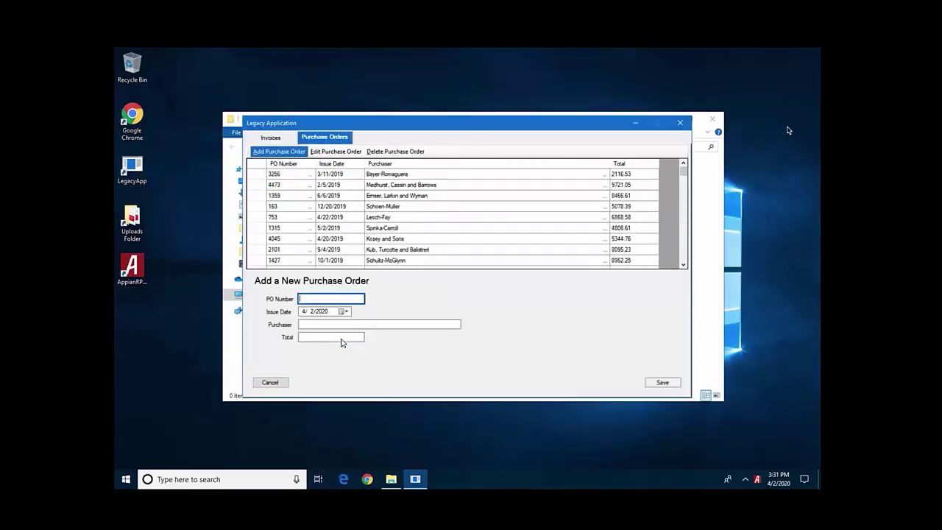
pyautogui.write('441152')
pyautogui.press('Tab')
pyautogui.write('11/5/2019')
pyautogui.press('Tab')
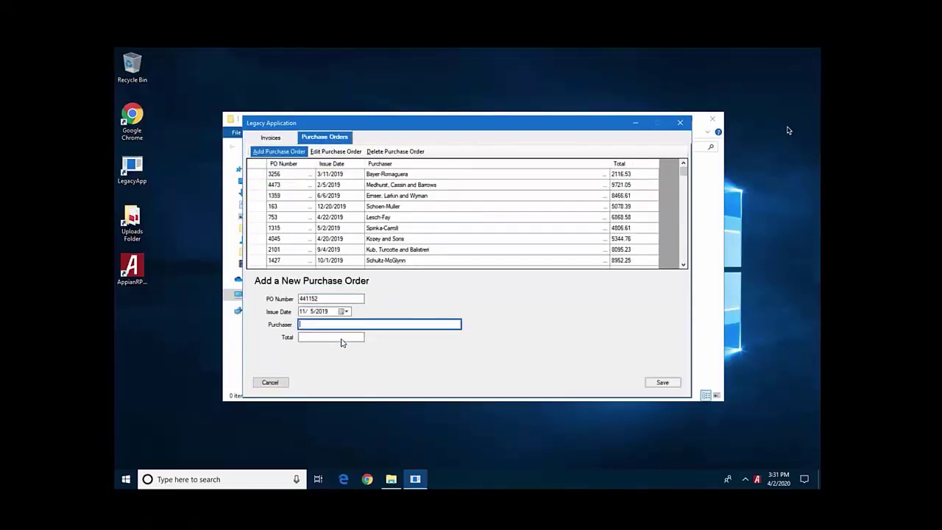
pyautogui.write('Pemberly Digital 456 Maple Ave Anycity, VA 20190 United States')
pyautogui.press('Tab')
pyautogui.write('770')
pyautogui.press('Tab')
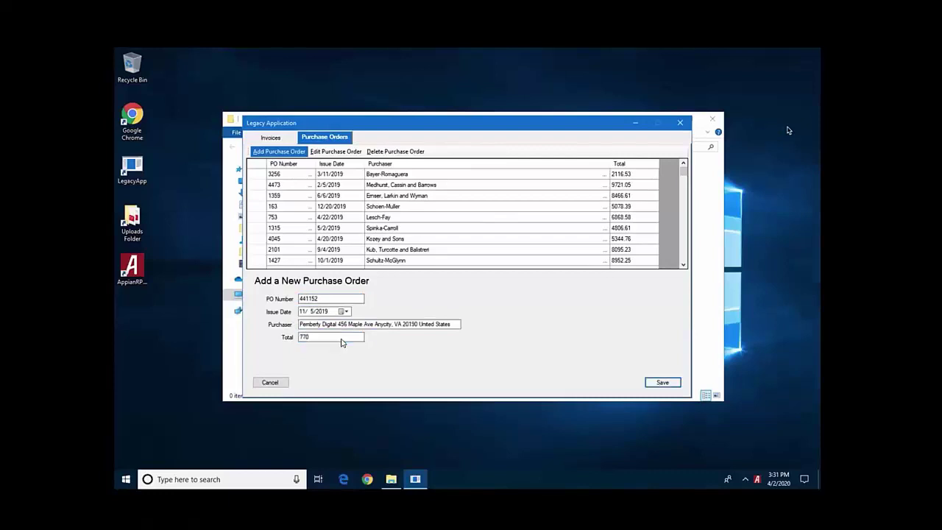
pyautogui.press('Return')
pyautogui.hotkey('alt', 'F4')
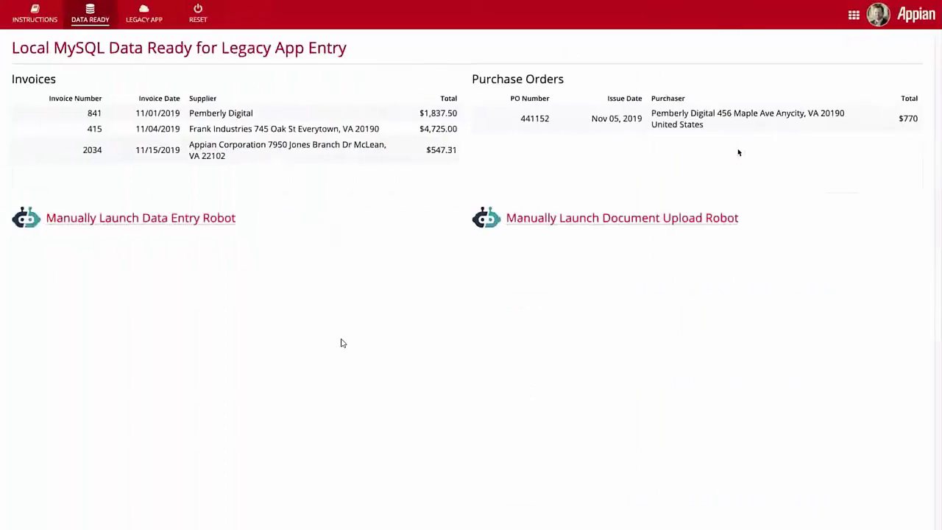
# Refresh the data ready for legacy app entry and open the legacy app page.
pyautogui.click(84, 14)
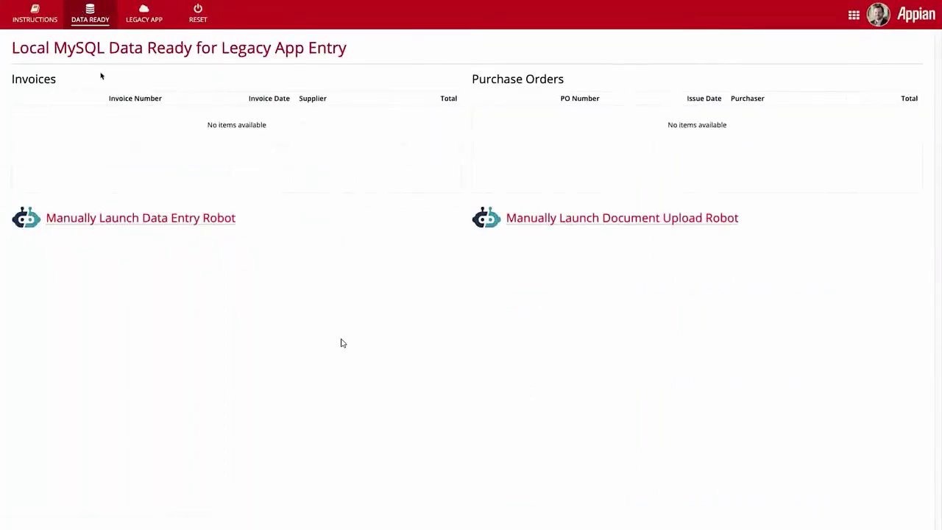
pyautogui.click(146, 26)
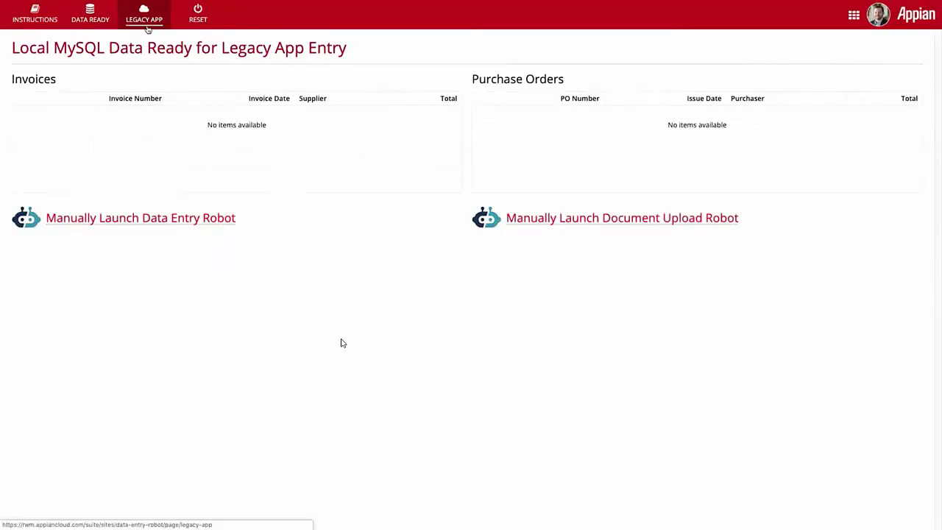
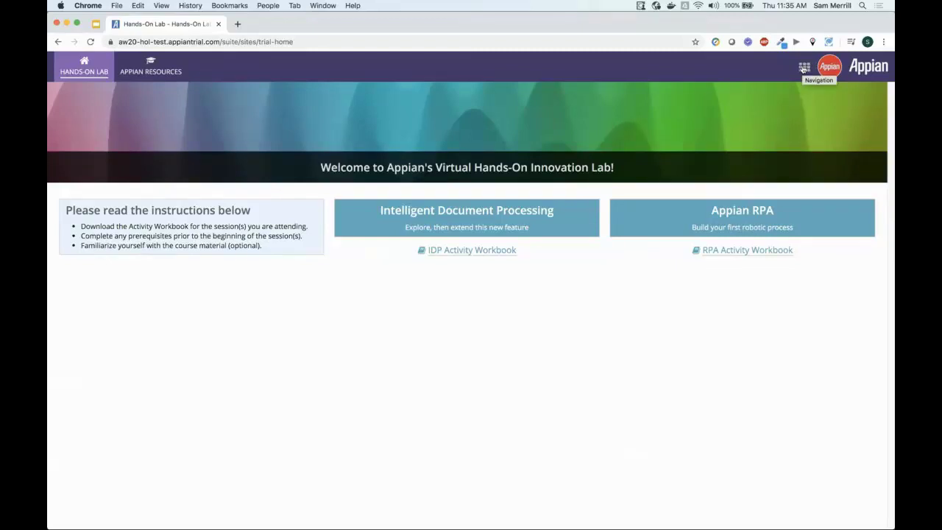
# Switch to Appian RPA and open the customization section of its platform configuration.
pyautogui.click(804, 68)
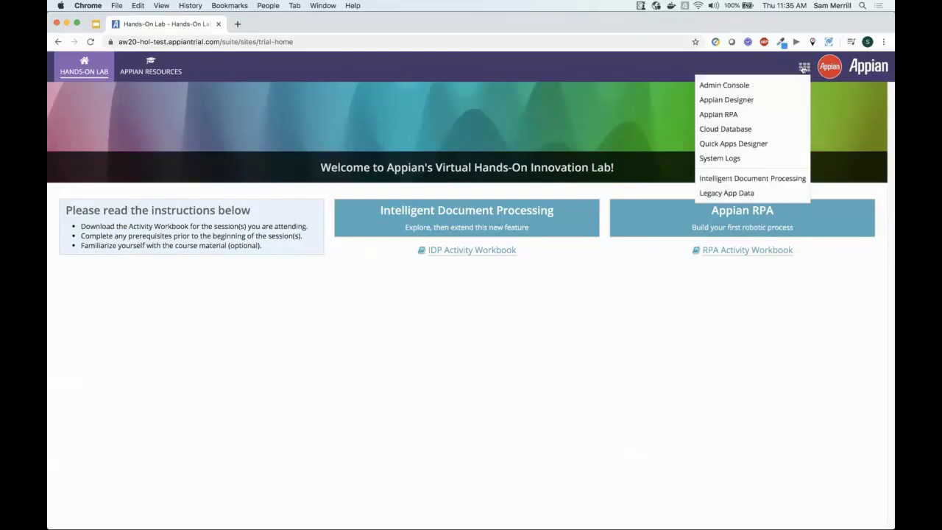
pyautogui.click(725, 116)
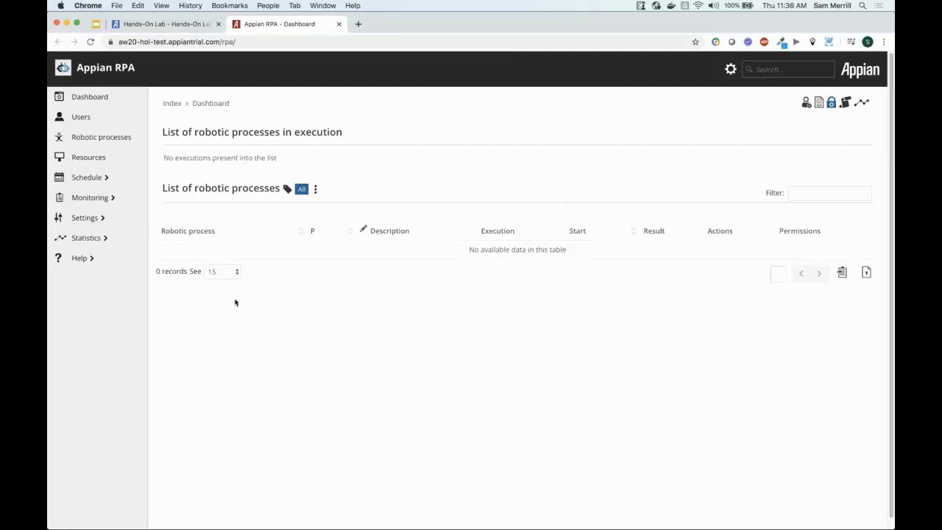
pyautogui.click(104, 221)
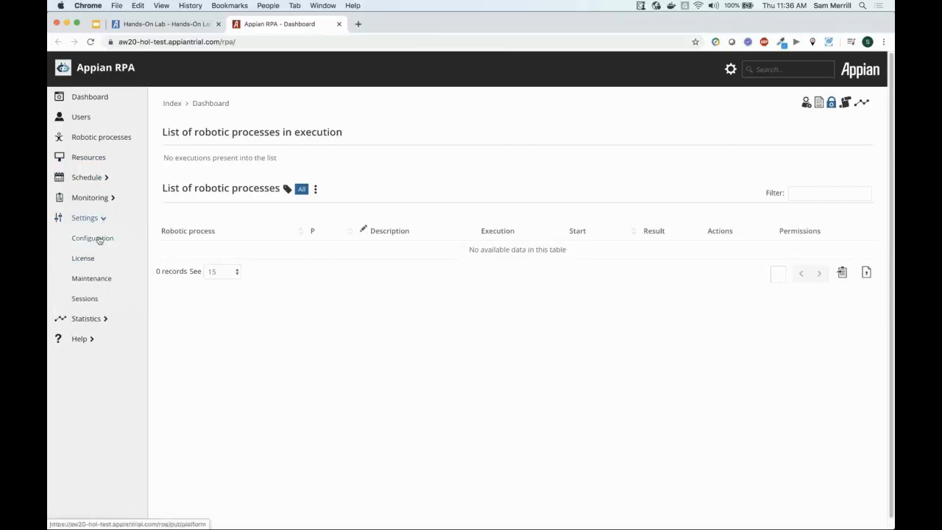
pyautogui.click(99, 238)
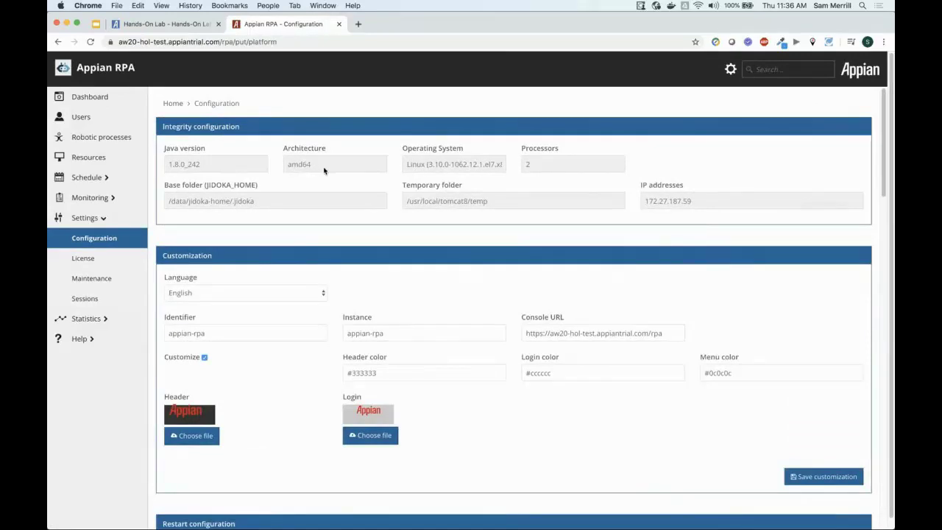
pyautogui.scroll(-1, 300, 187)
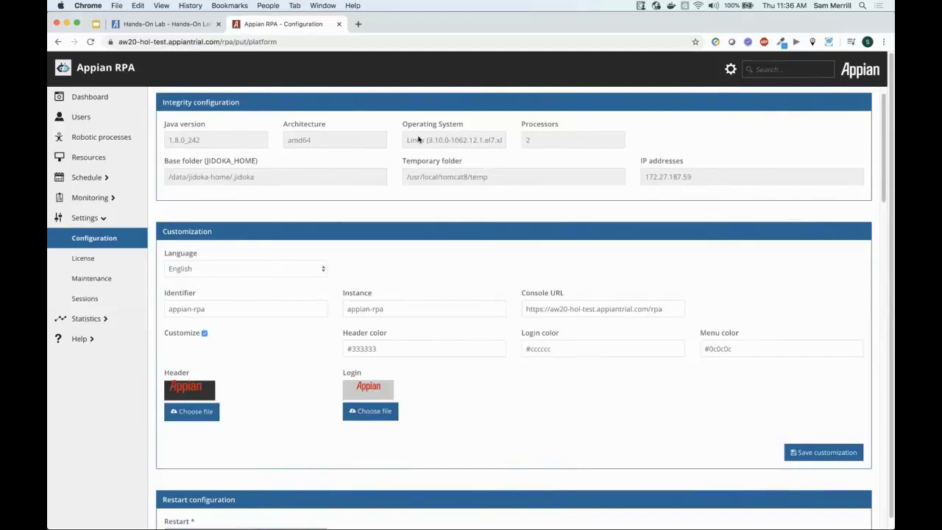
pyautogui.scroll(-5, 356, 191)
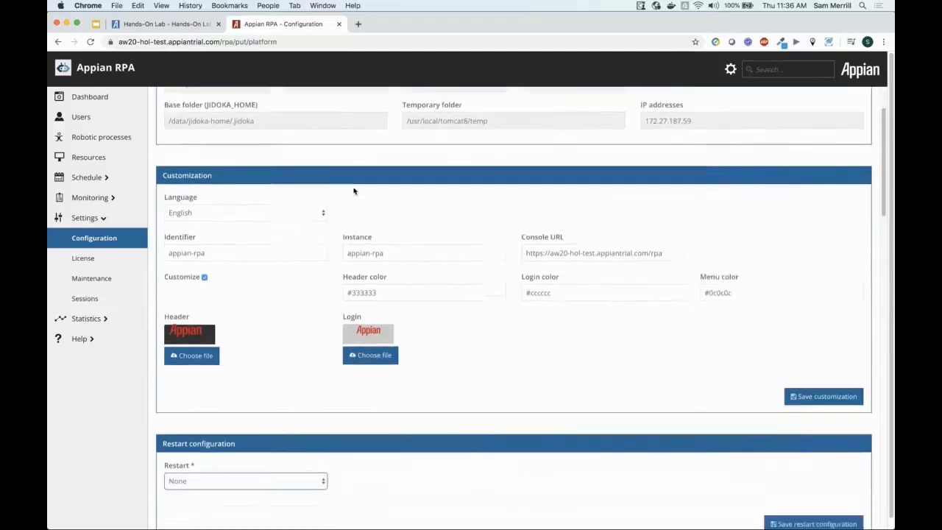
pyautogui.scroll(-2, 354, 189)
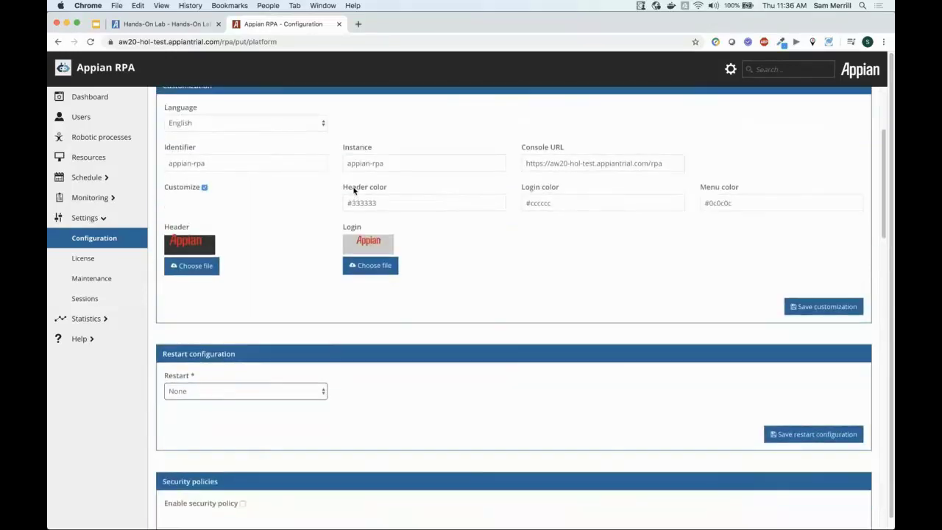
pyautogui.scroll(1, 263, 186)
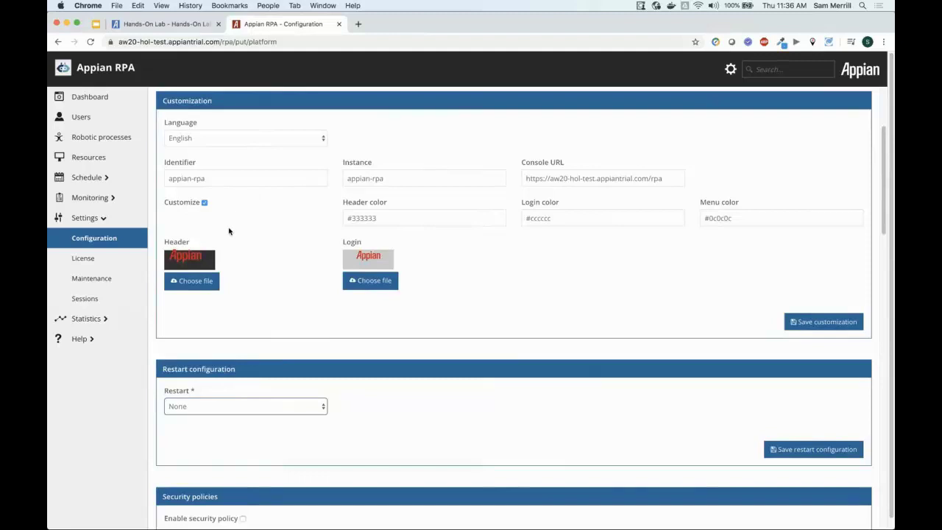
pyautogui.scroll(-1, 229, 229)
pyautogui.scroll(1, 229, 231)
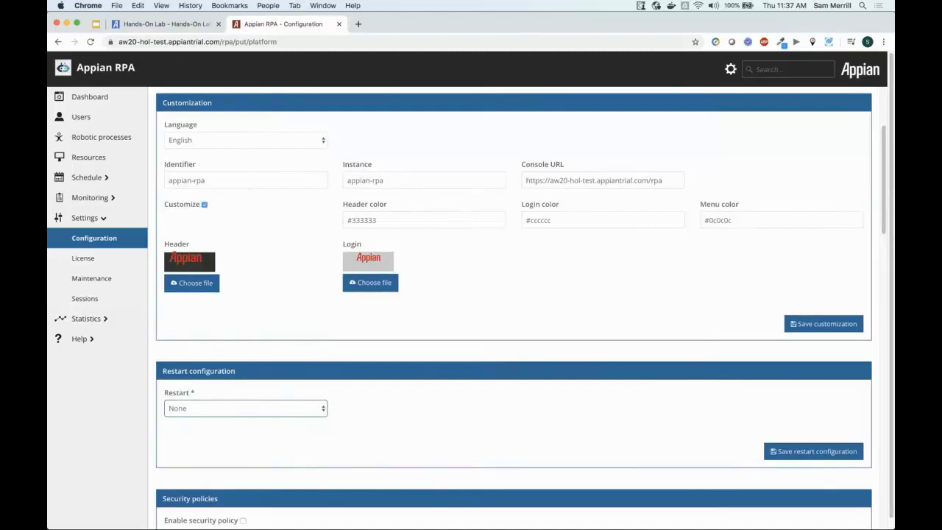
# Replace the subdomain in the console URL with u9q8.
pyautogui.click(601, 180)
pyautogui.moveTo(595, 181); pyautogui.dragTo(550, 181)
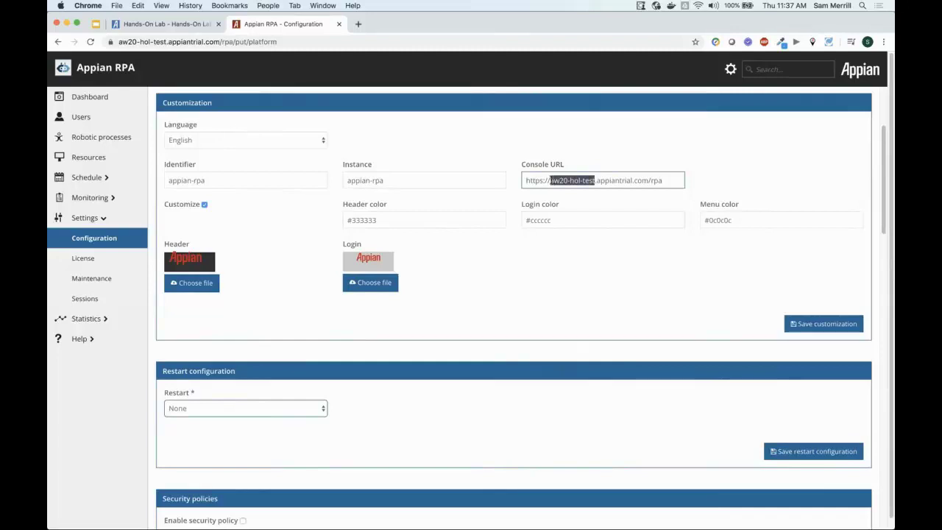
pyautogui.write('j9q8')
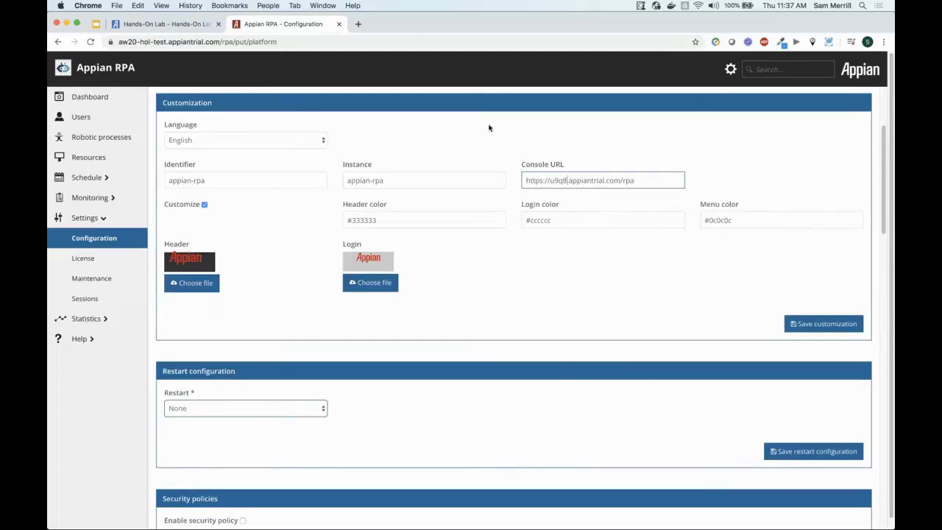
# Set the console URL's subdomain to aw20-hol-test, copied from the site's web address, and save the customization.
pyautogui.click(172, 39)
pyautogui.click(190, 41)
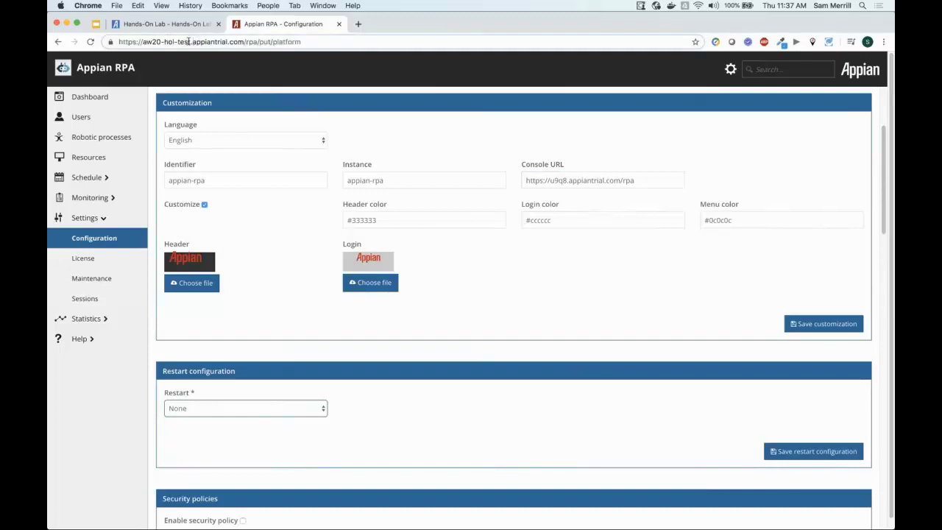
pyautogui.moveTo(190, 41); pyautogui.dragTo(143, 41)
pyautogui.press('super+c')
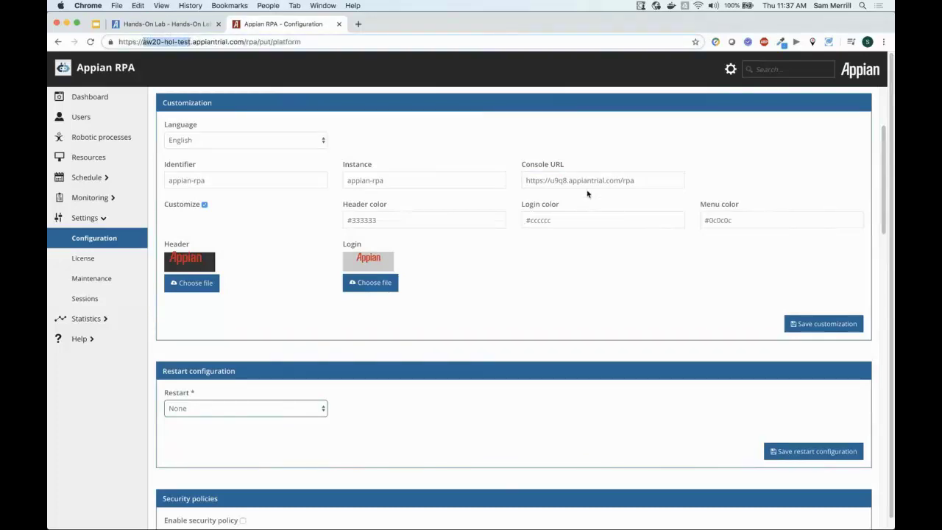
pyautogui.moveTo(567, 180); pyautogui.dragTo(550, 181)
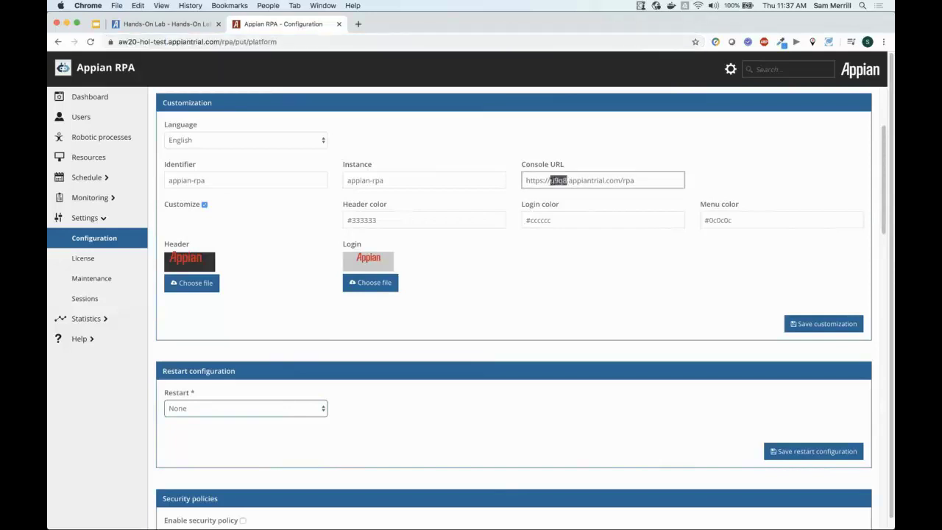
pyautogui.press('super+v')
pyautogui.tripleClick(551, 181)
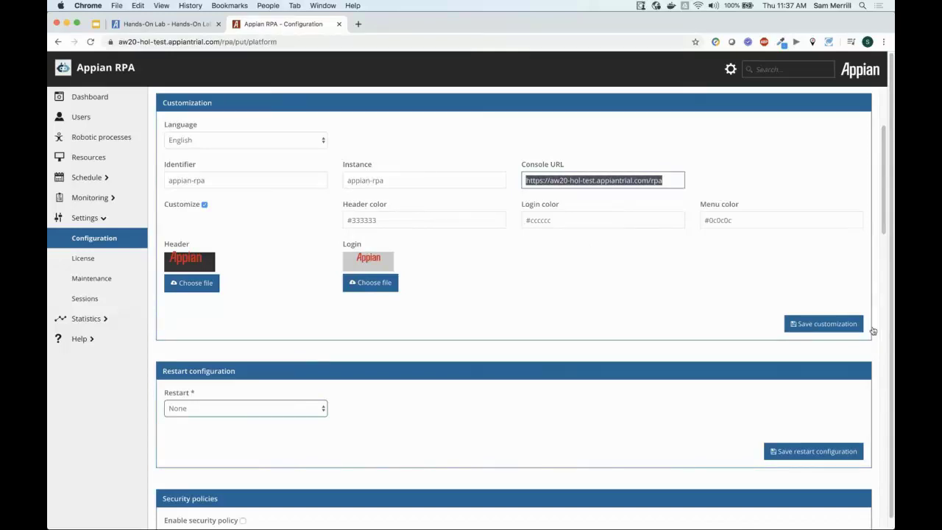
pyautogui.click(847, 329)
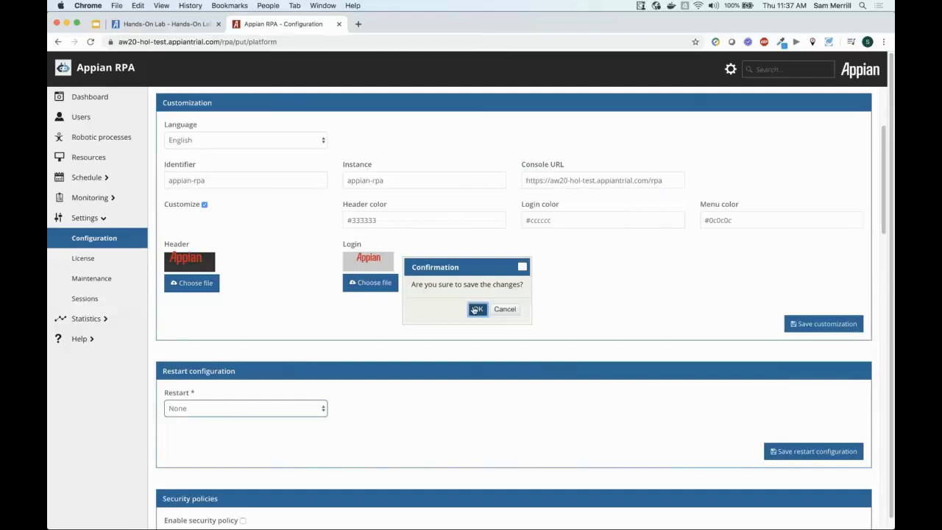
pyautogui.click(475, 308)
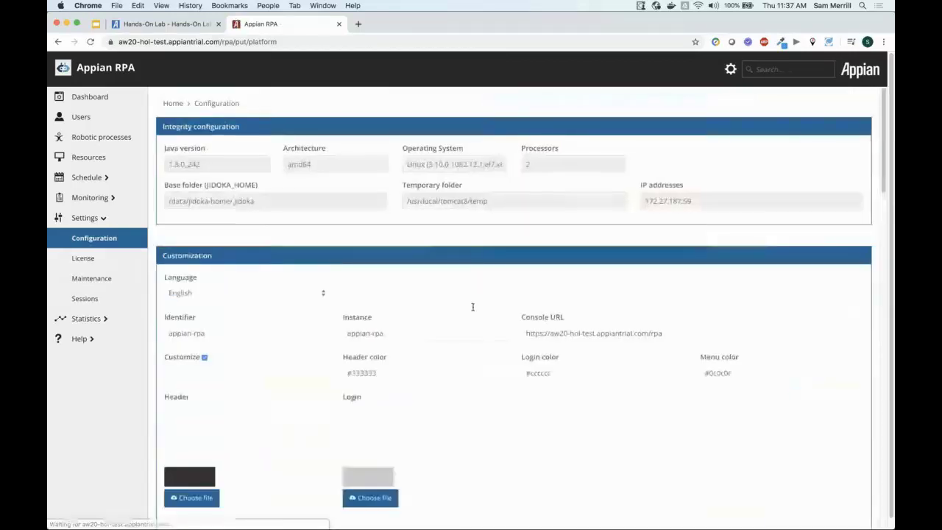
pyautogui.scroll(-1, 473, 307)
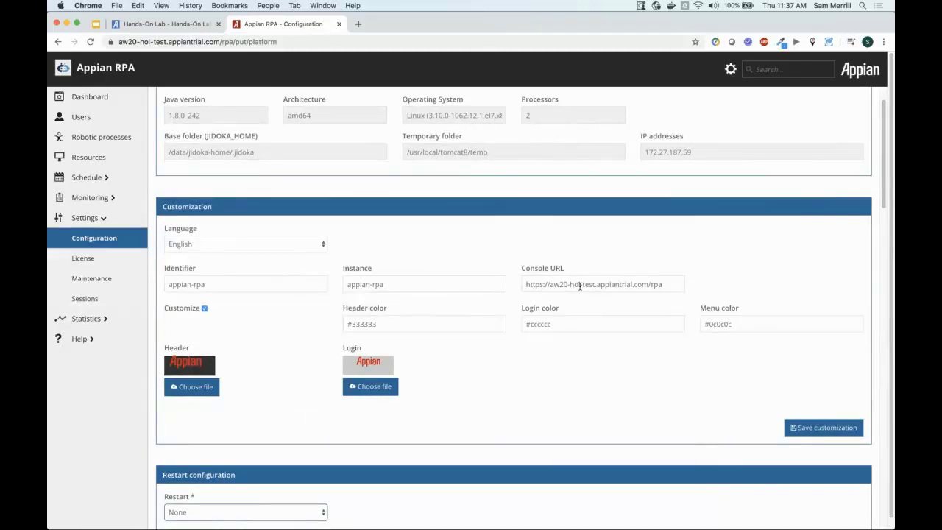
pyautogui.scroll(-3, 580, 287)
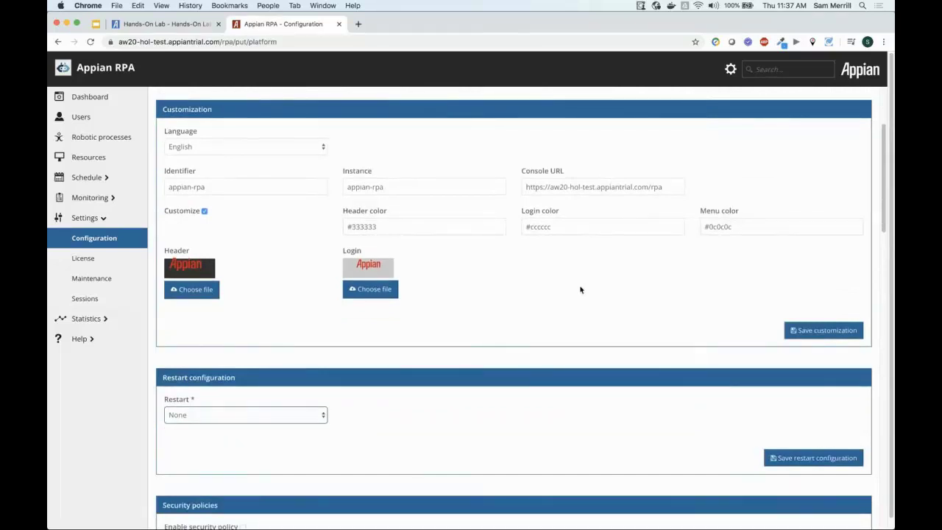
# Set the default repository URL's subdomain to aw20-hol-test in the tools configuration and save the changes.
pyautogui.scroll(-2, 580, 289)
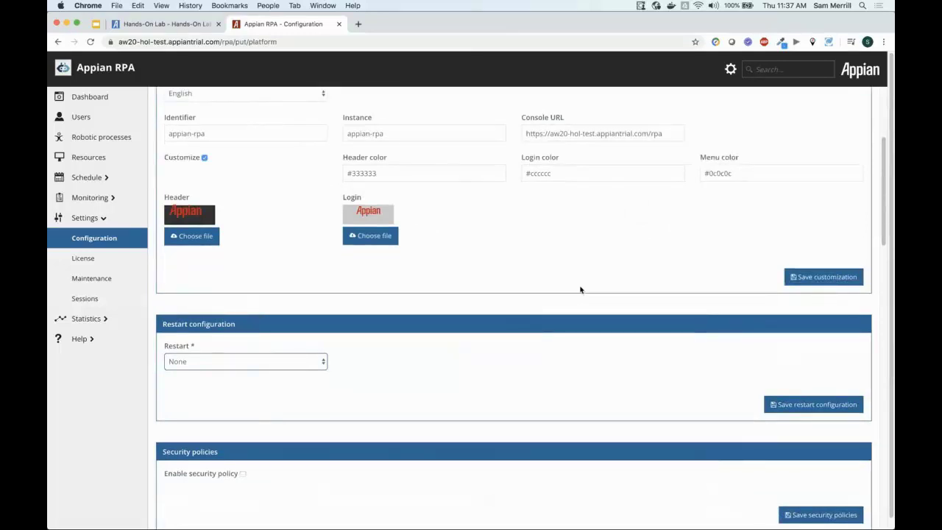
pyautogui.scroll(-1, 580, 289)
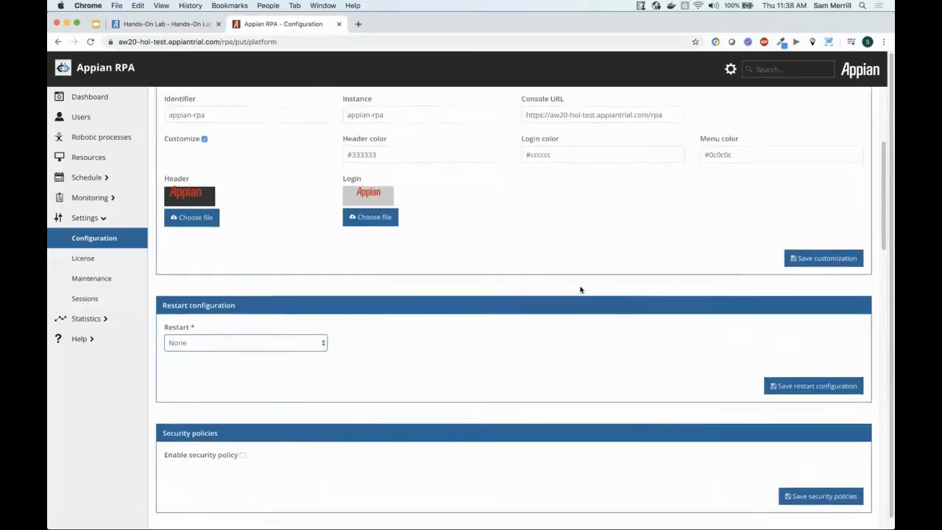
pyautogui.scroll(-1, 580, 289)
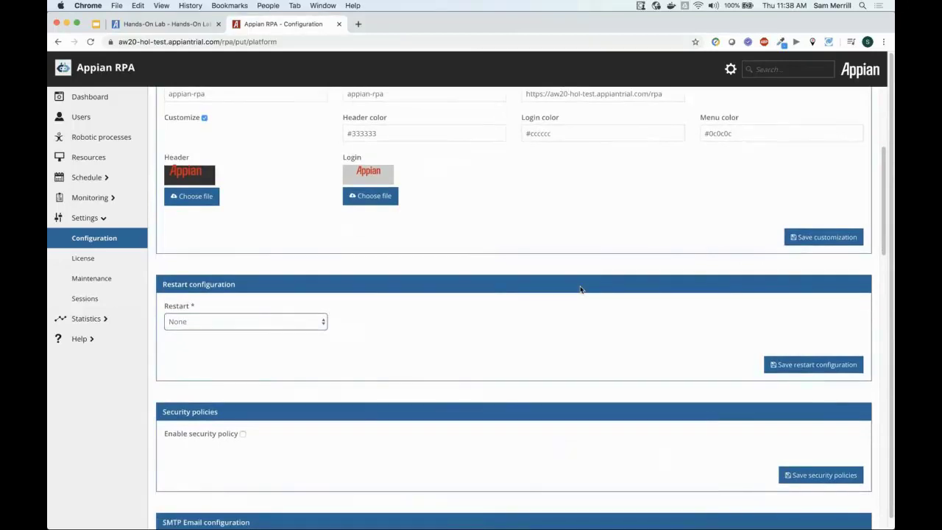
pyautogui.scroll(-4, 580, 290)
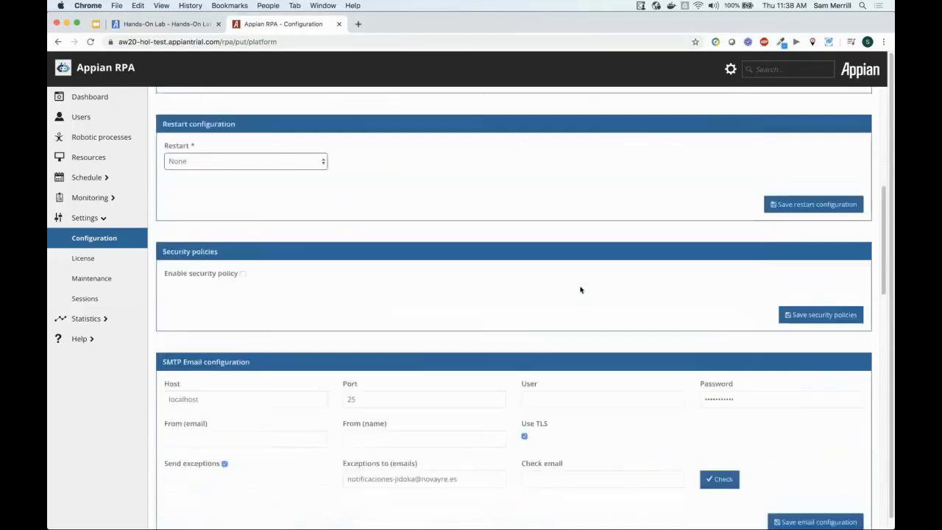
pyautogui.scroll(-3, 580, 289)
pyautogui.scroll(3, 580, 289)
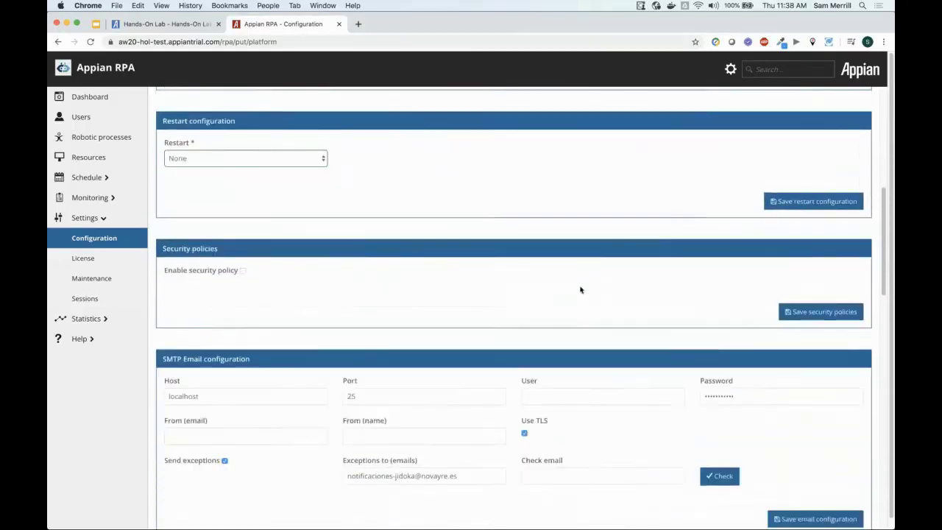
pyautogui.scroll(-10, 580, 289)
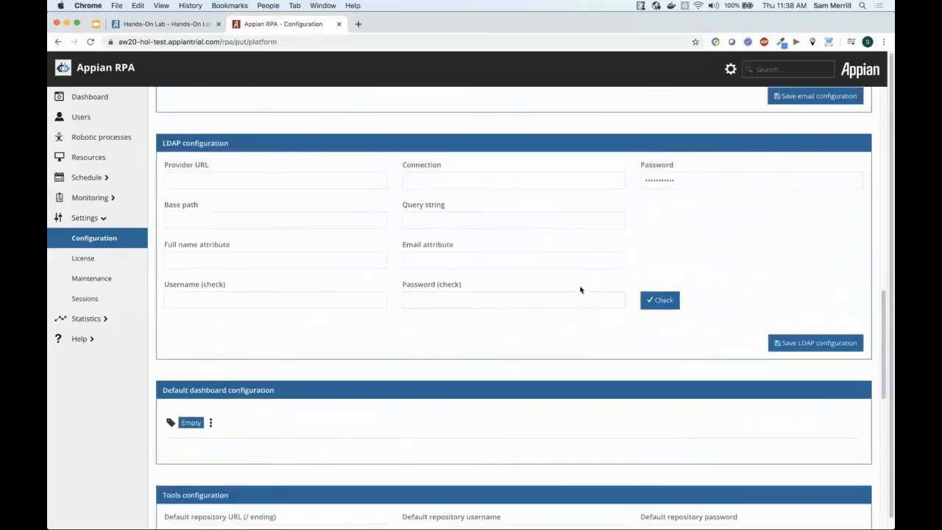
pyautogui.scroll(-3, 580, 290)
pyautogui.scroll(-3, 580, 290)
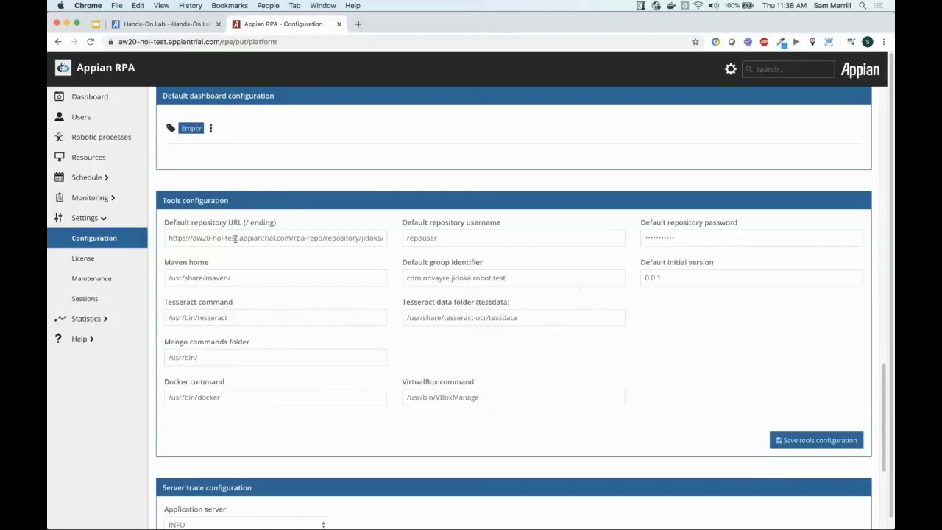
pyautogui.moveTo(237, 238); pyautogui.dragTo(193, 238)
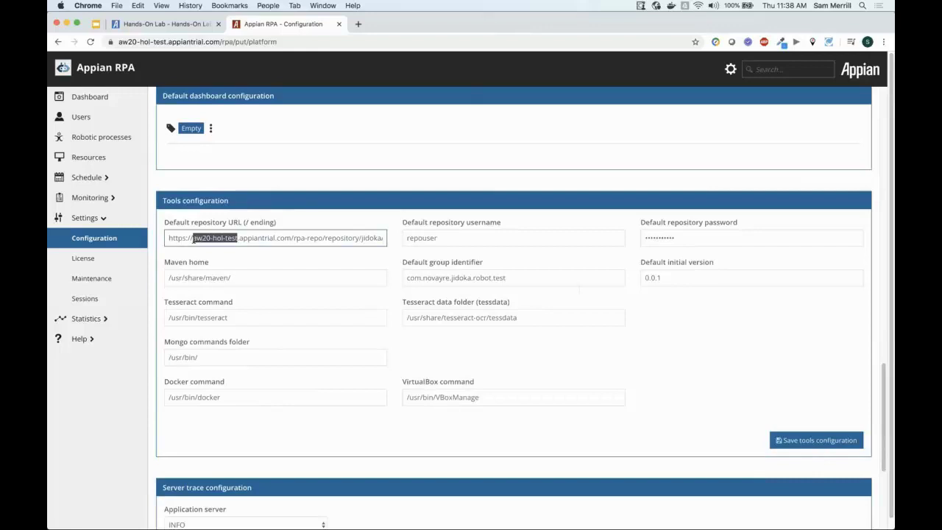
pyautogui.write('aw20-hol-test')
pyautogui.keyDown('shift'); pyautogui.click(193, 238); pyautogui.keyUp('shift')
pyautogui.click(226, 256)
pyautogui.click(818, 442)
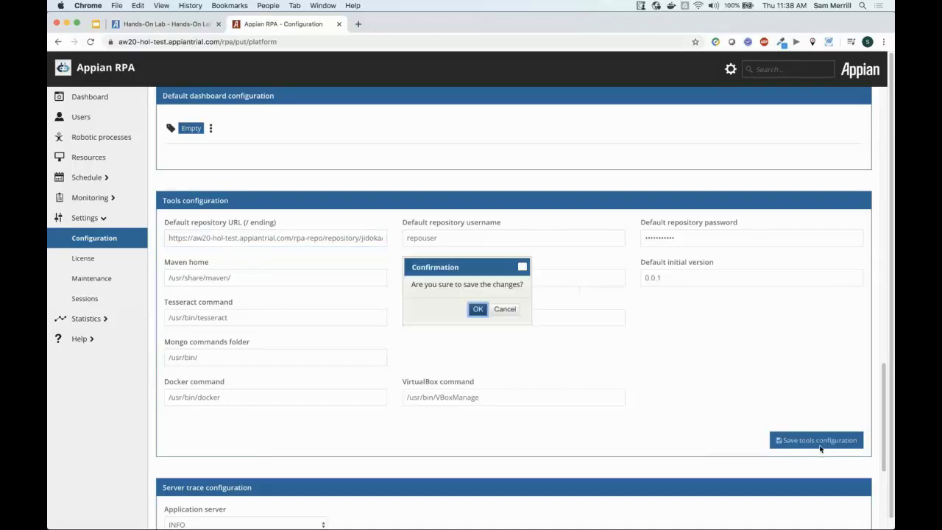
pyautogui.click(477, 310)
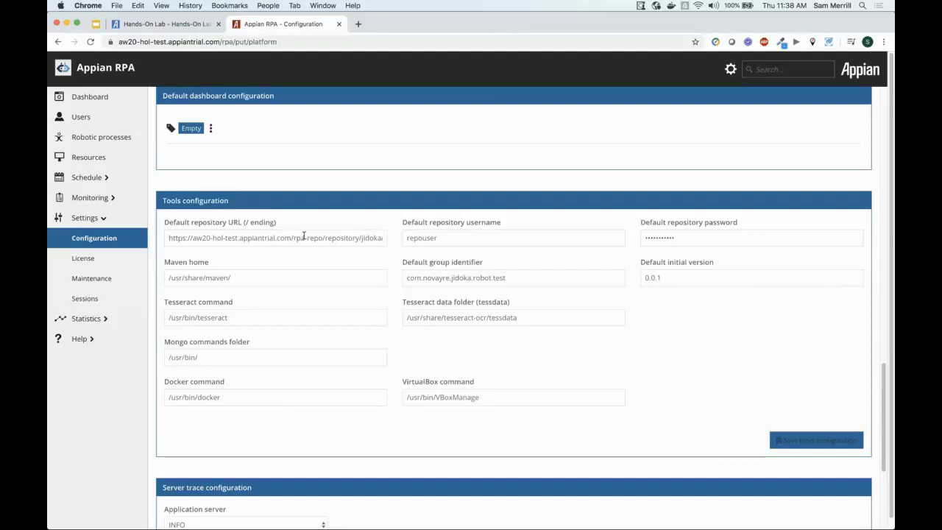
# In the users list, remove and re-add the designer permission on the signed-in user's account, save it, and review the assigned permissions.
pyautogui.click(123, 234)
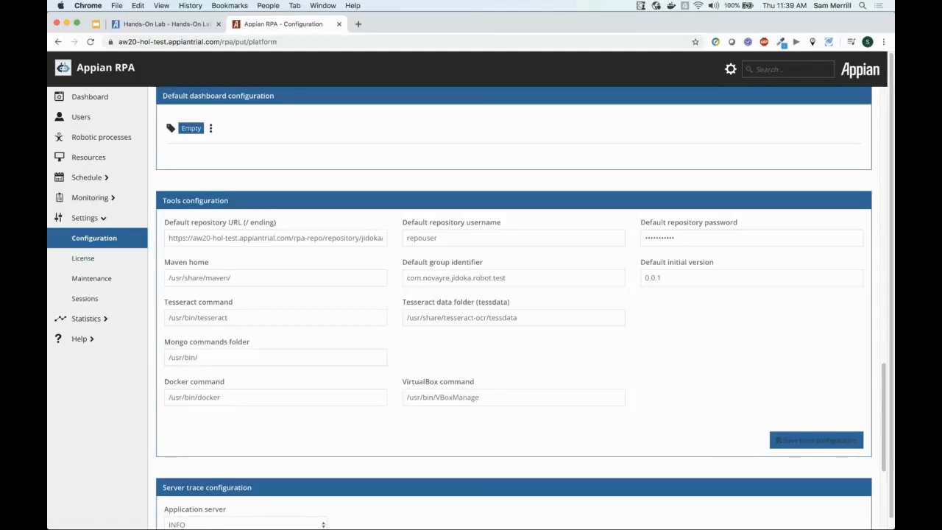
pyautogui.click(87, 117)
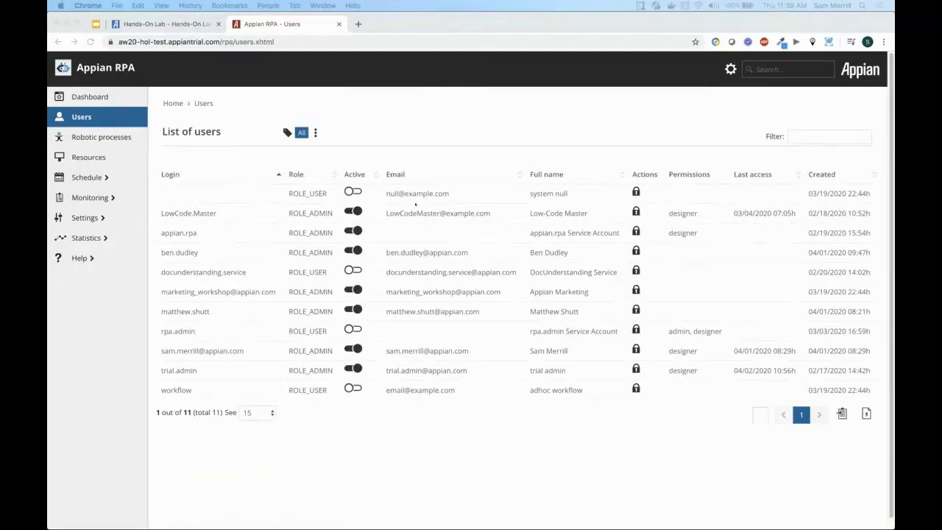
pyautogui.click(256, 352)
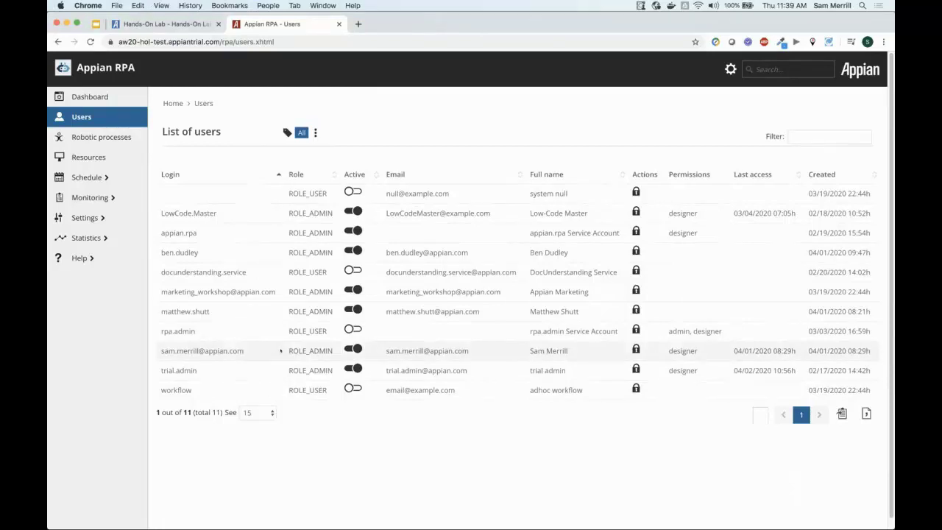
pyautogui.click(636, 352)
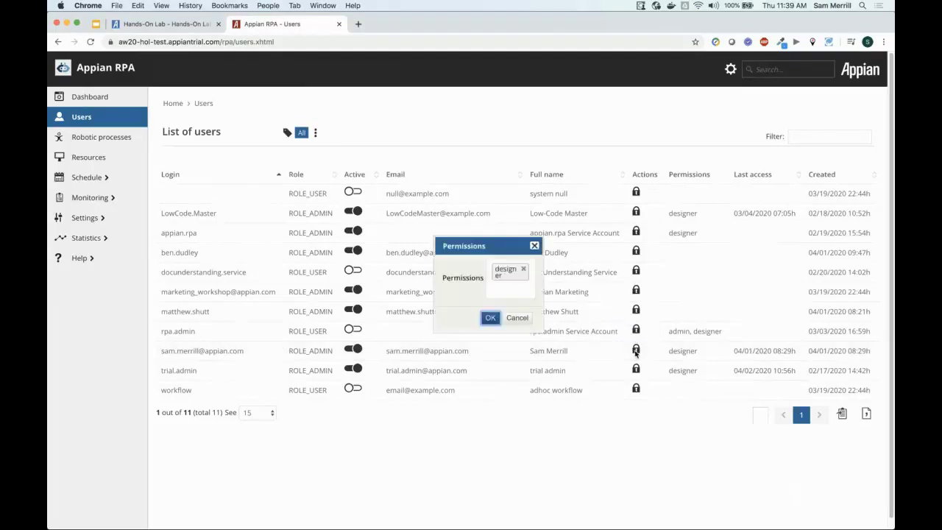
pyautogui.click(525, 267)
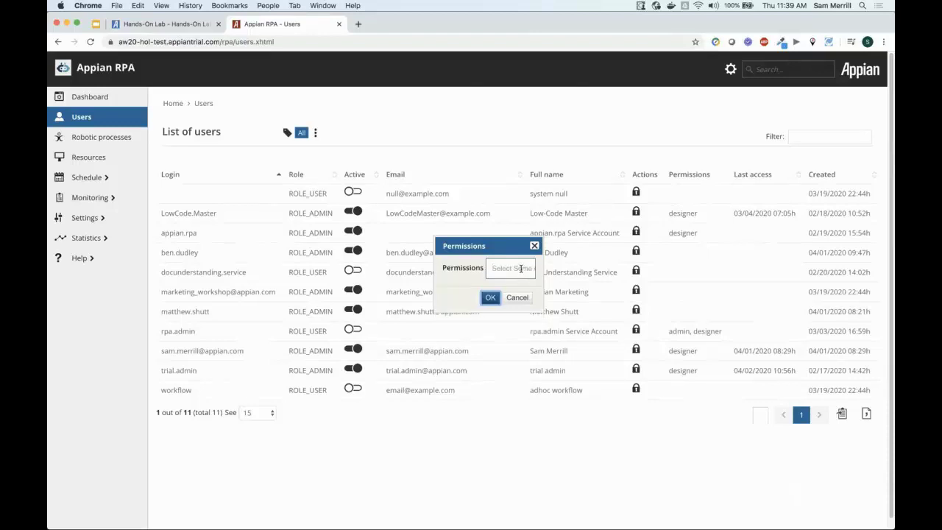
pyautogui.click(521, 267)
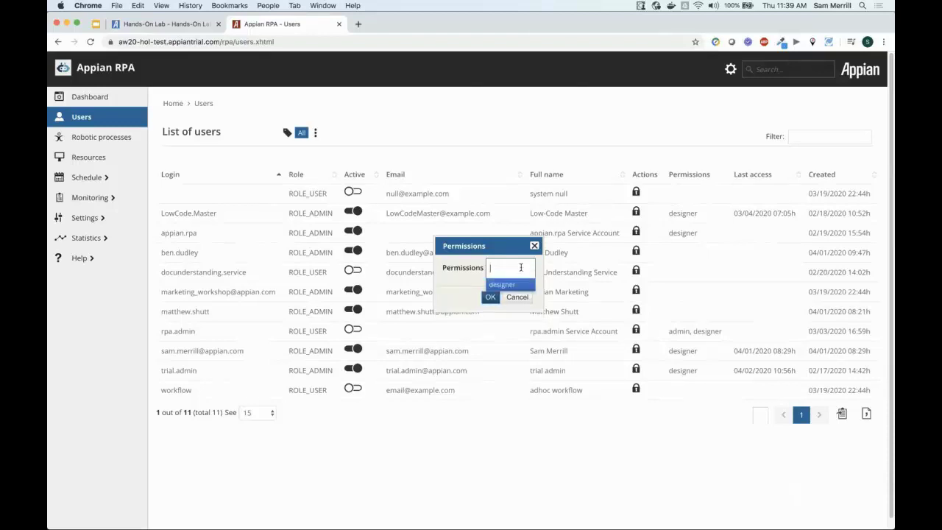
pyautogui.write('des')
pyautogui.click(492, 286)
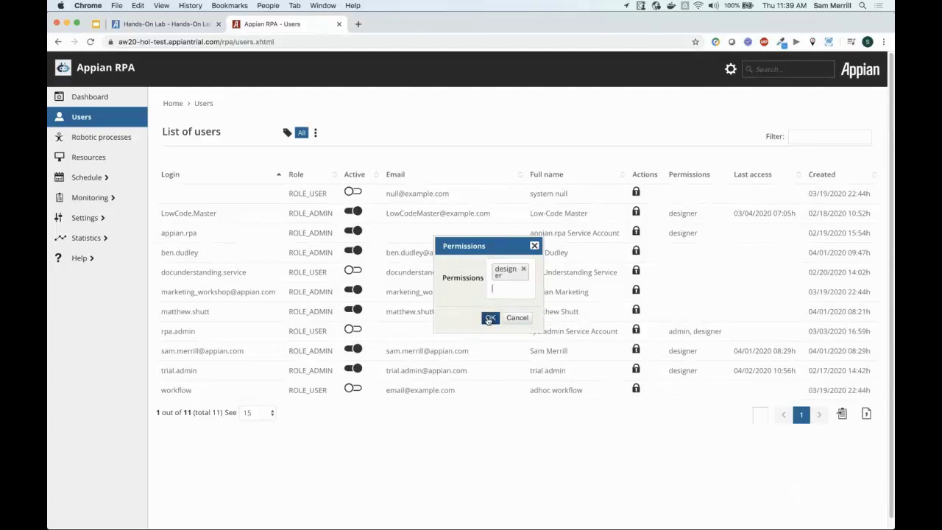
pyautogui.click(490, 318)
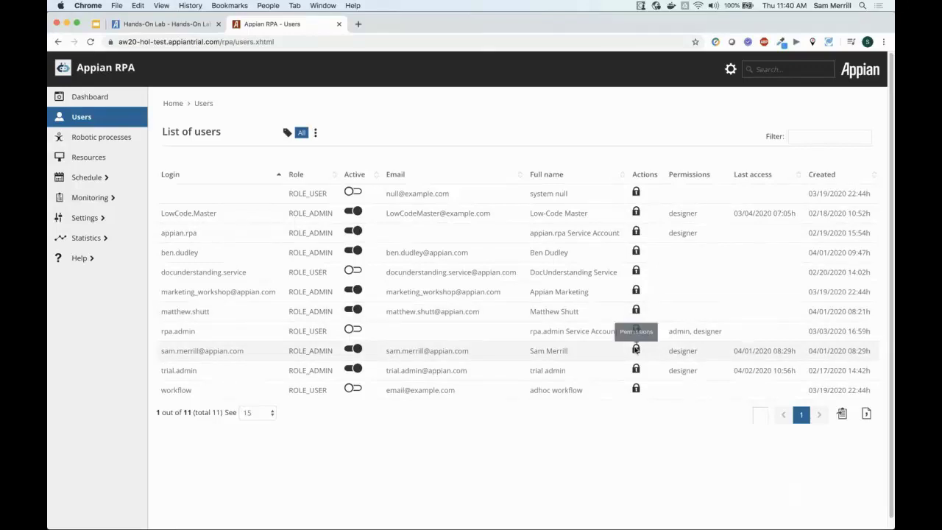
pyautogui.click(636, 350)
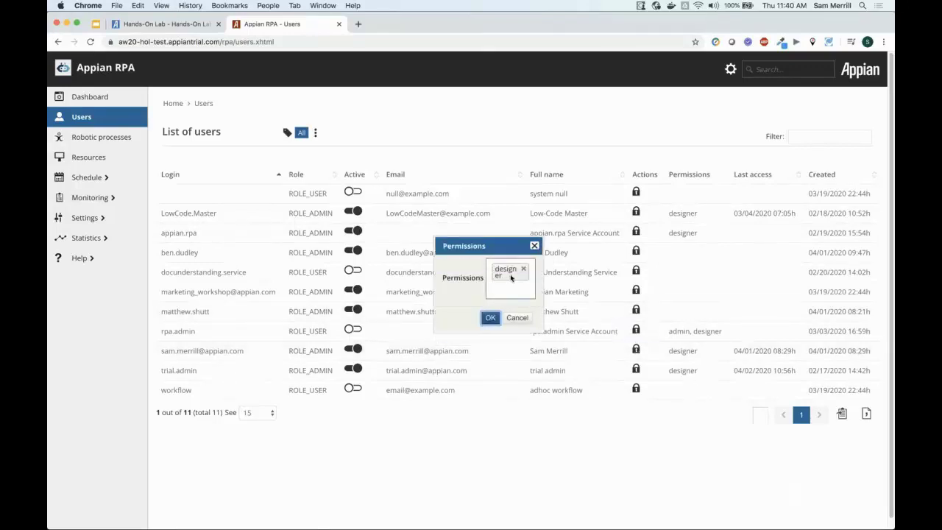
pyautogui.click(535, 246)
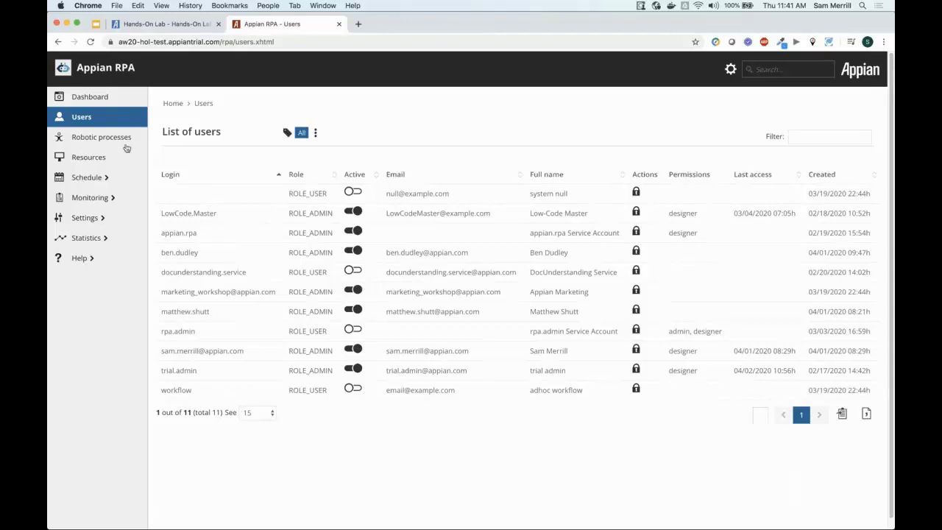
# Start a new resource definition in the list of resources and name it HOL Agent - Mac.
pyautogui.click(98, 156)
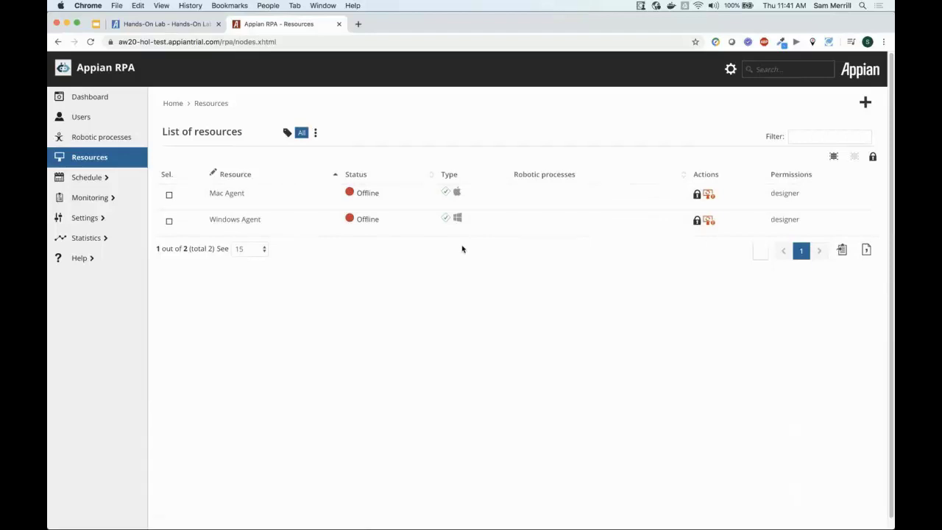
pyautogui.click(864, 104)
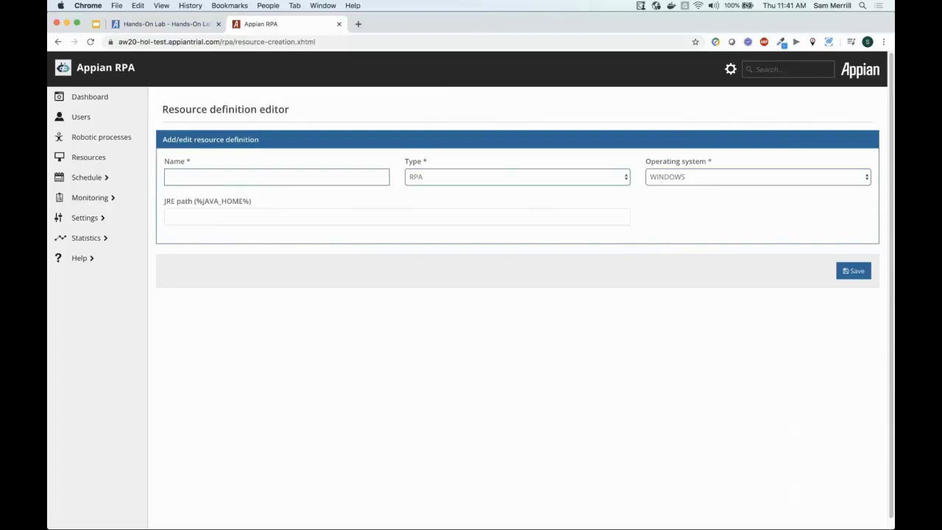
pyautogui.click(248, 179)
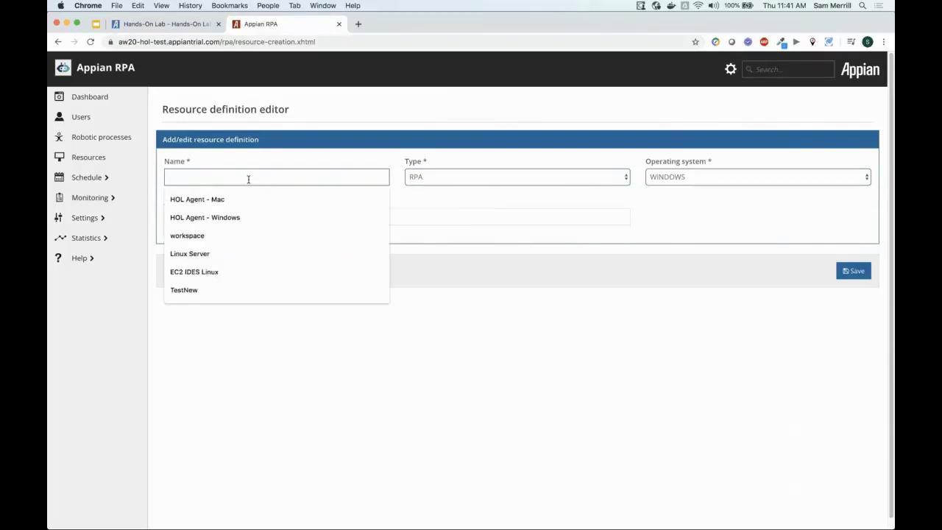
pyautogui.write('HOL Agent')
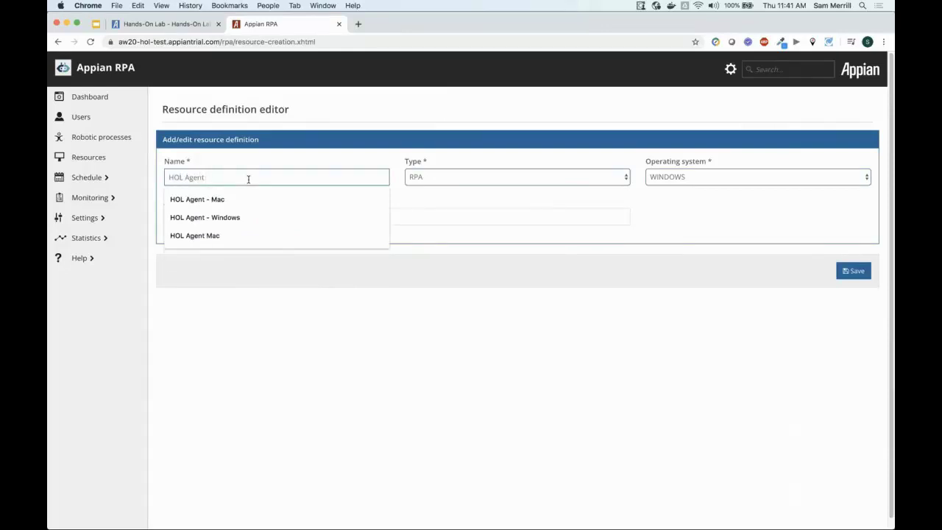
pyautogui.write(' - Mac')
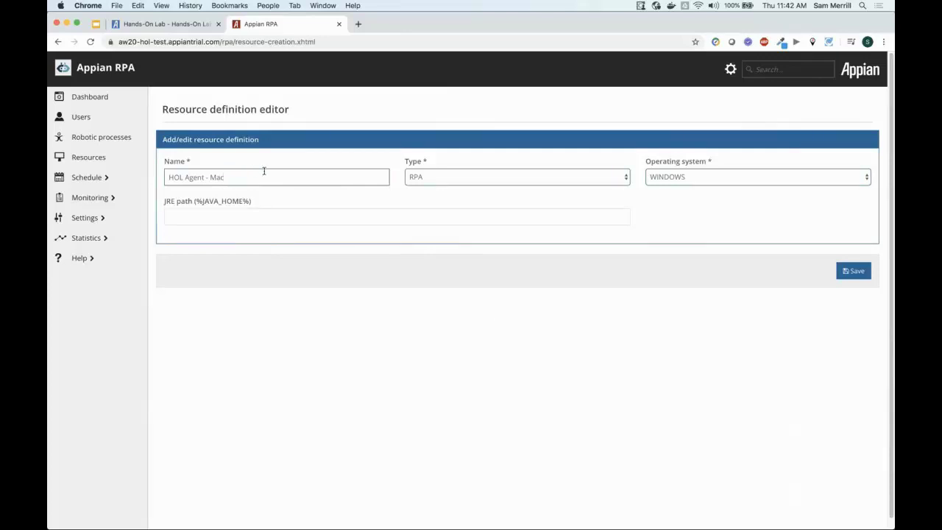
# Keep the resource type as RPA, set its operating system to MAC, and save the resource definition.
pyautogui.click(515, 181)
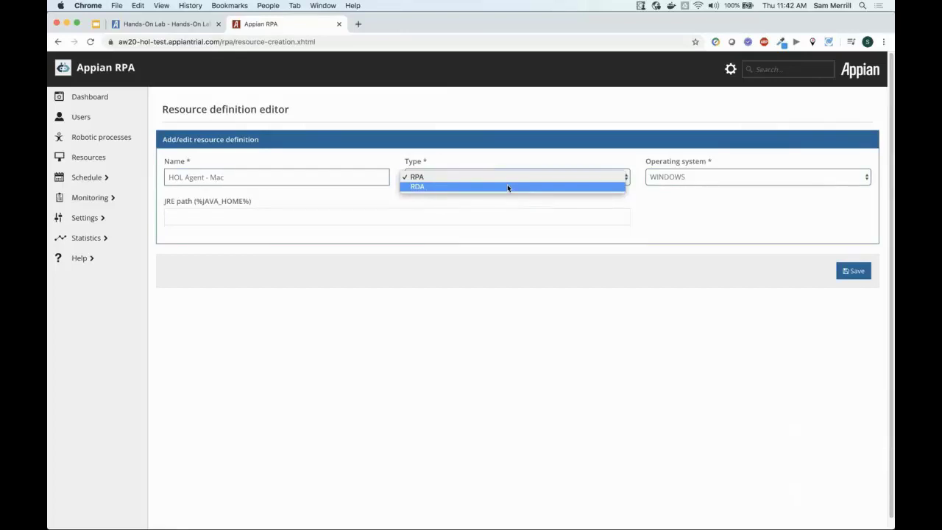
pyautogui.click(500, 177)
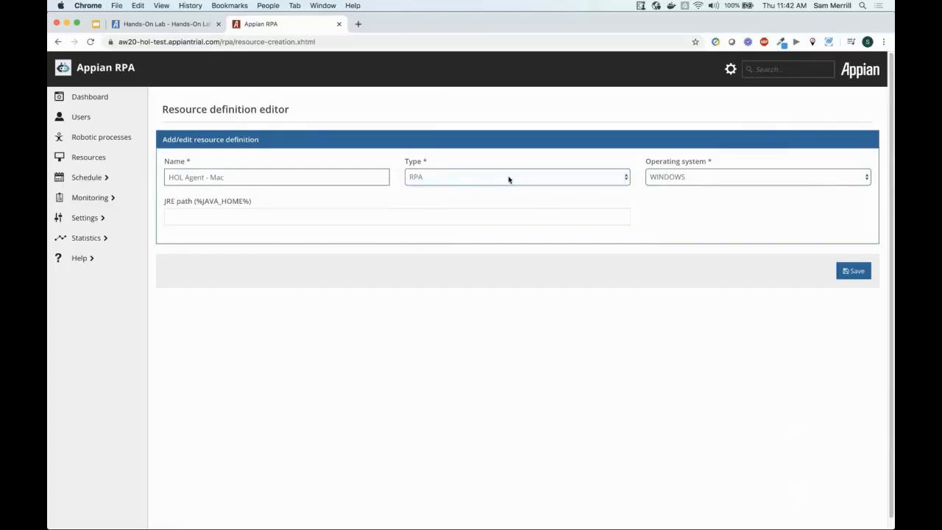
pyautogui.click(720, 181)
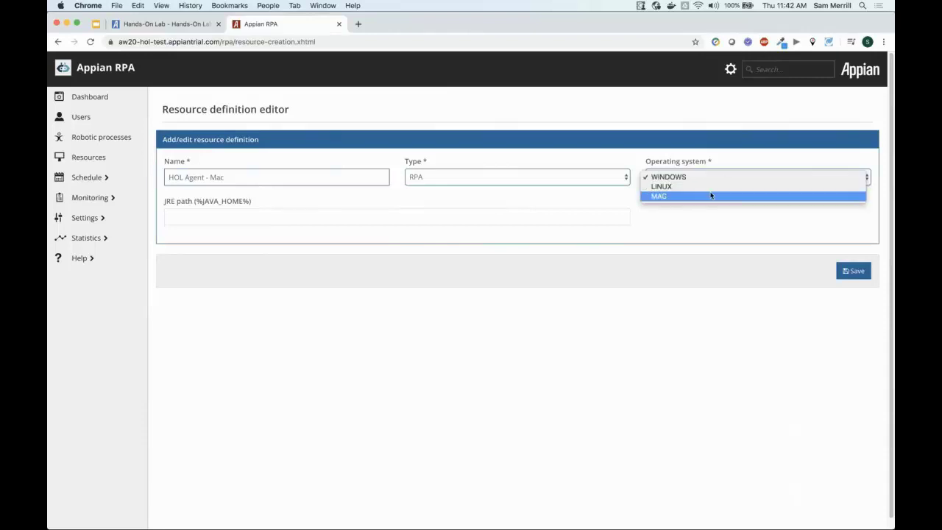
pyautogui.click(708, 197)
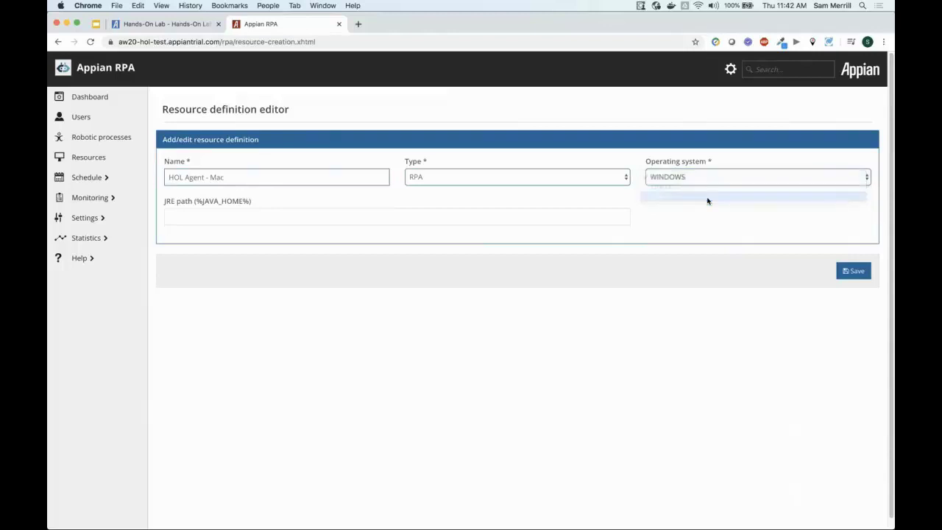
pyautogui.click(858, 275)
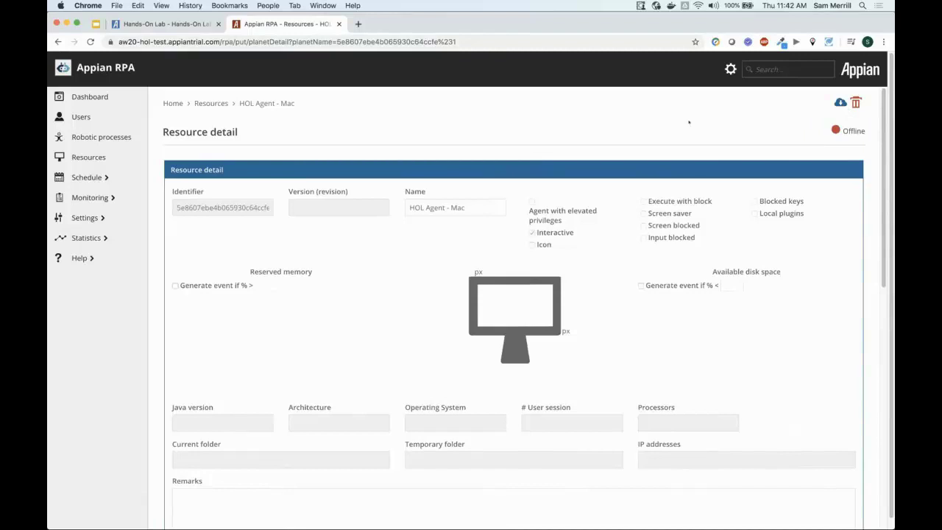
# Download the HOL Agent - Mac resource's agent file, and in Finder create a folder named AppianRPA on the Desktop.
pyautogui.click(840, 103)
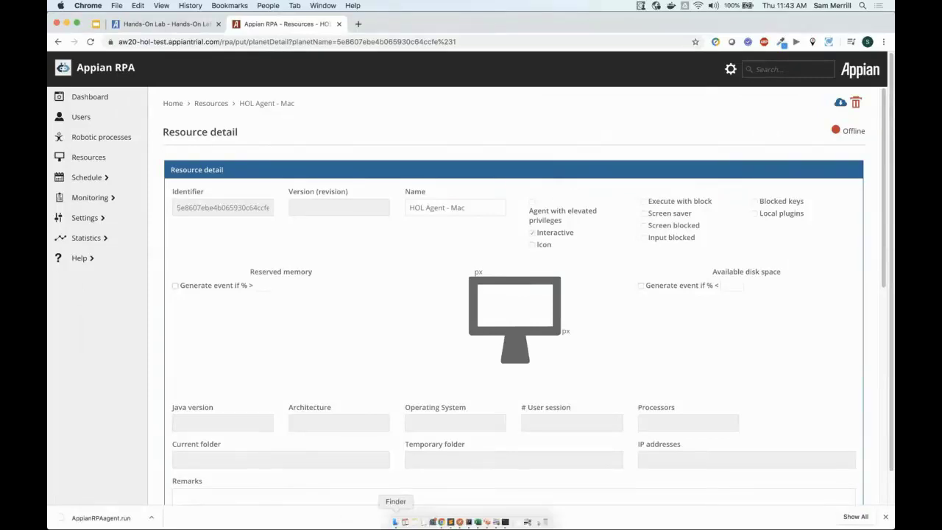
pyautogui.click(395, 522)
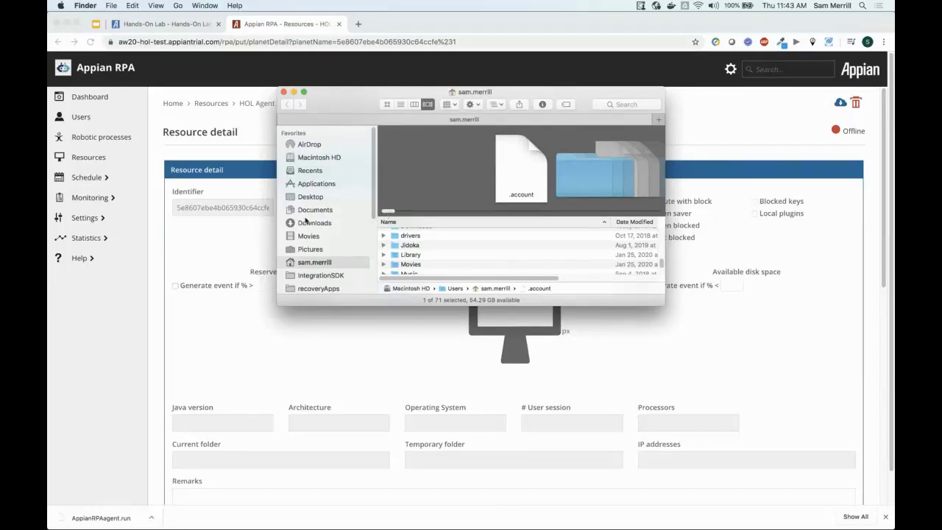
pyautogui.click(313, 198)
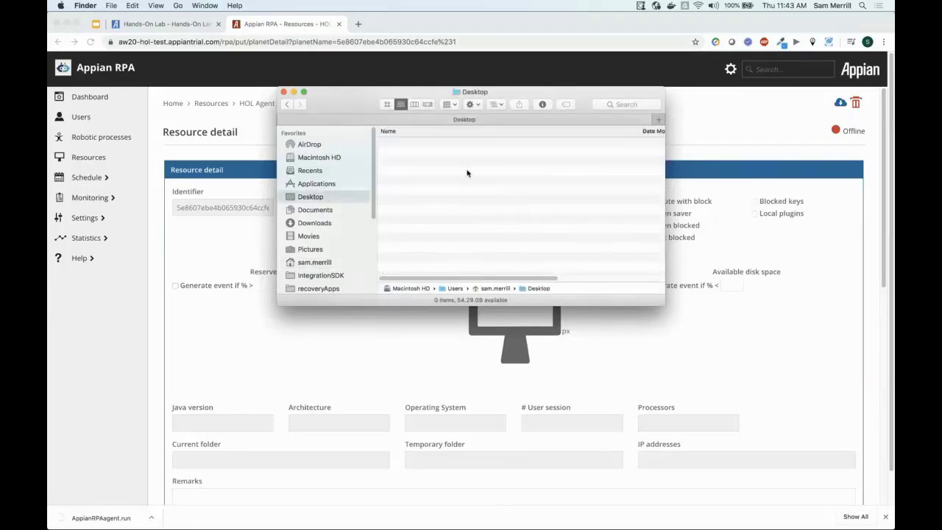
pyautogui.rightClick(471, 174)
pyautogui.click(471, 176)
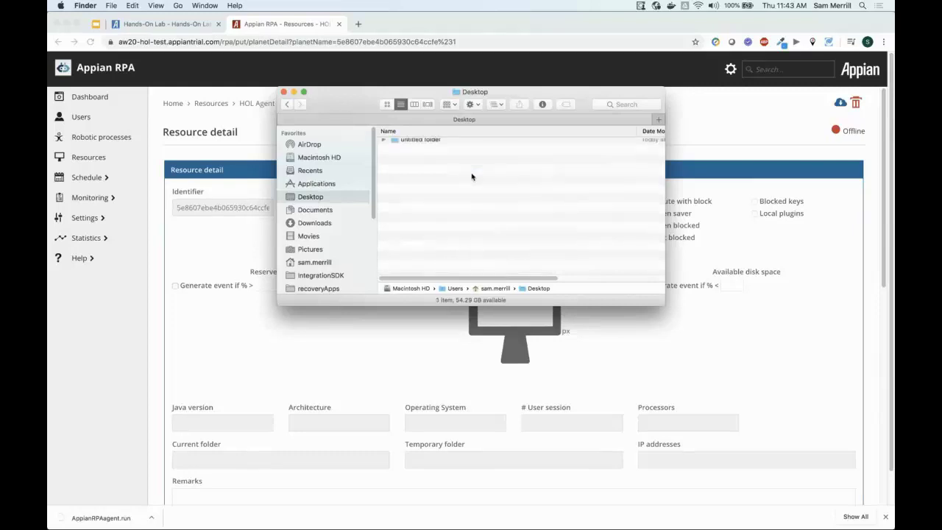
pyautogui.write('AppianRPA')
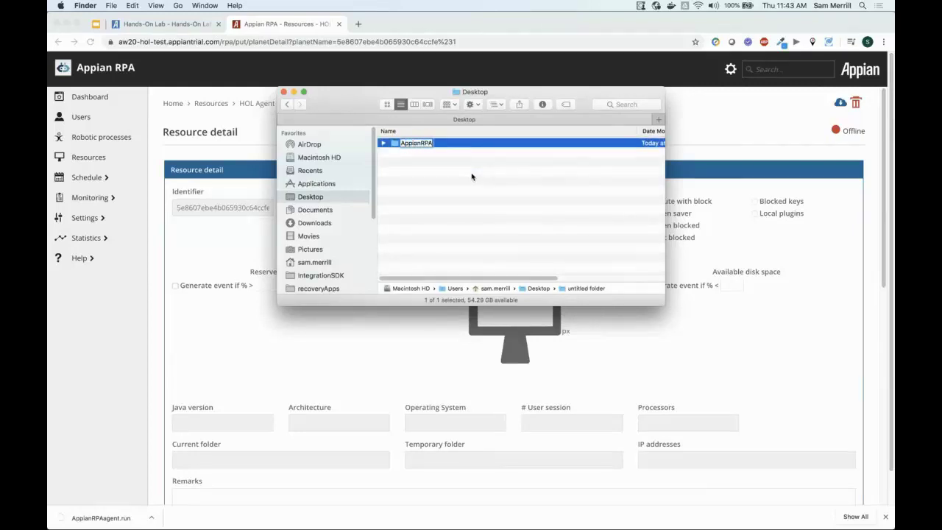
pyautogui.press('Return')
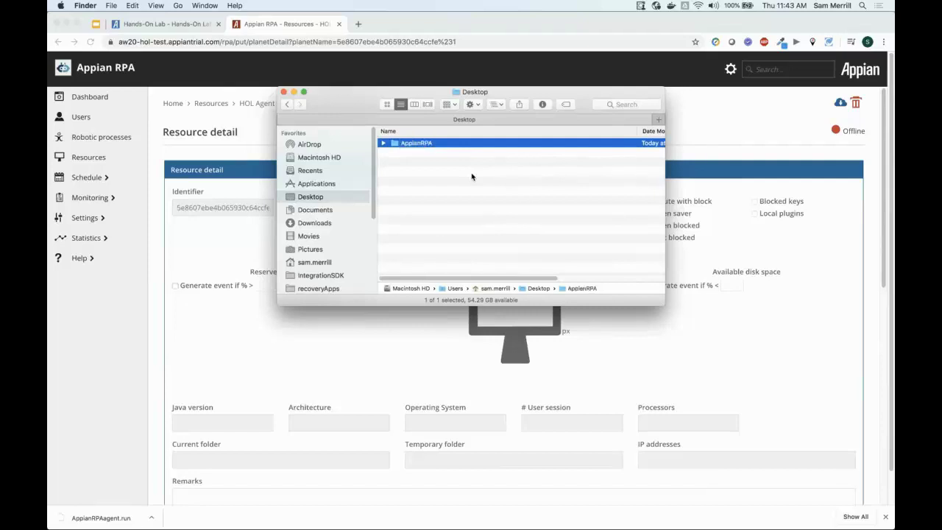
# Using a second Finder window, move AppianRPAagent.run from Downloads into the AppianRPA folder and expand that folder.
pyautogui.moveTo(354, 111); pyautogui.dragTo(273, 95)
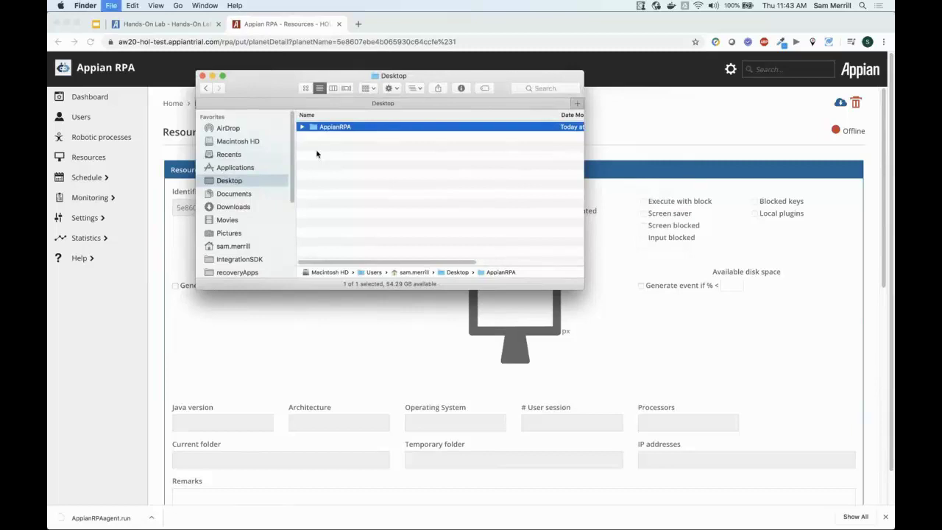
pyautogui.press('super+n')
pyautogui.moveTo(315, 114); pyautogui.dragTo(442, 160)
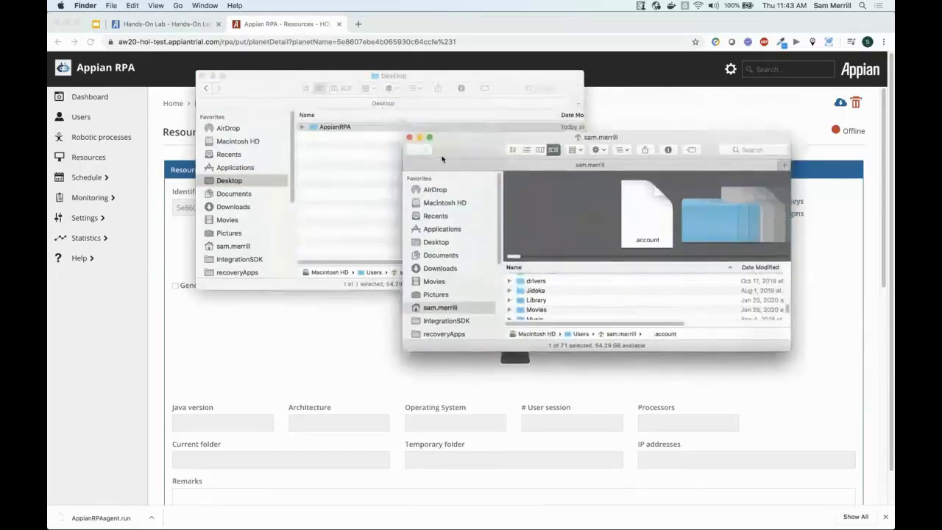
pyautogui.click(440, 269)
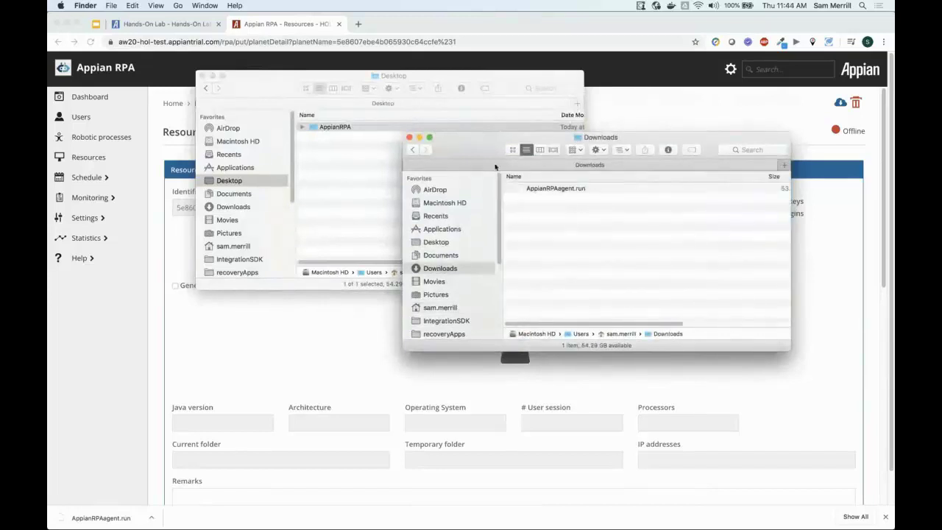
pyautogui.click(543, 190)
pyautogui.moveTo(557, 193); pyautogui.dragTo(339, 130)
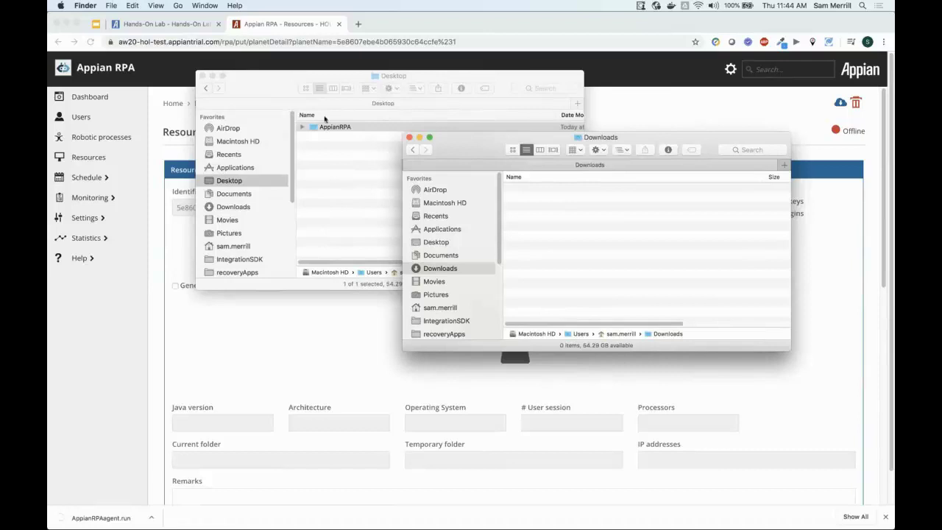
pyautogui.click(301, 127)
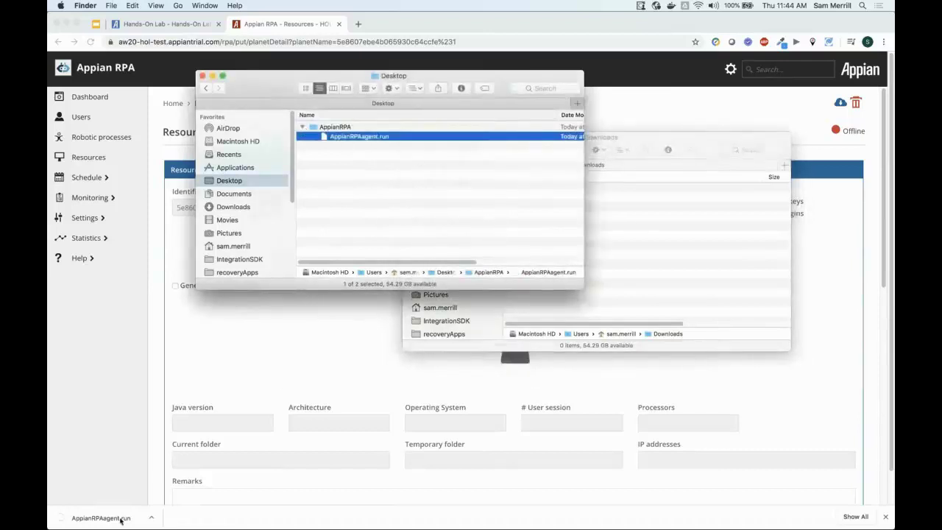
# Locate Terminal among the Applications utilities and launch it through a Spotlight search.
pyautogui.click(648, 289)
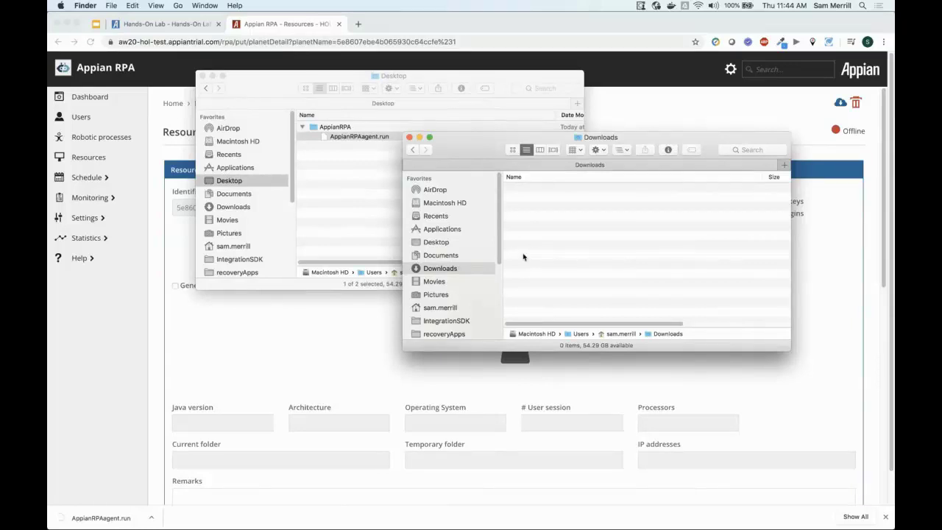
pyautogui.press('super+space')
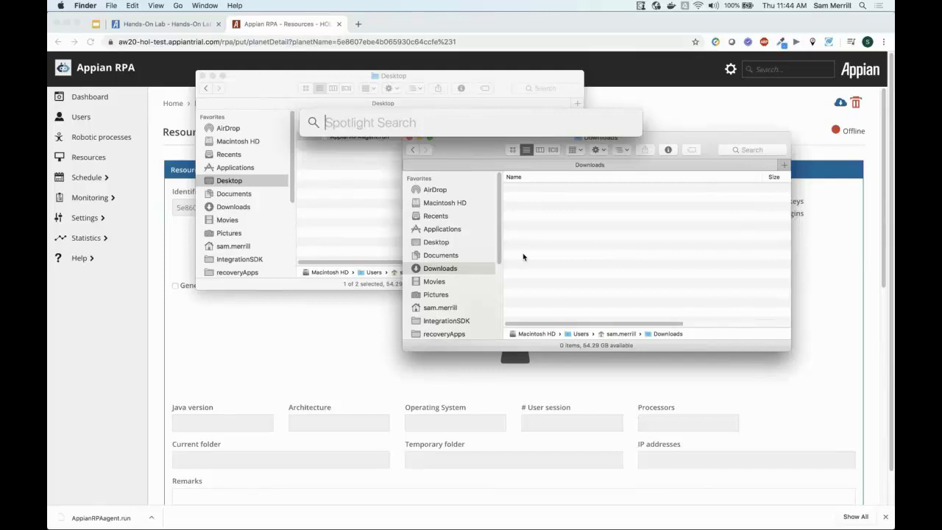
pyautogui.click(441, 235)
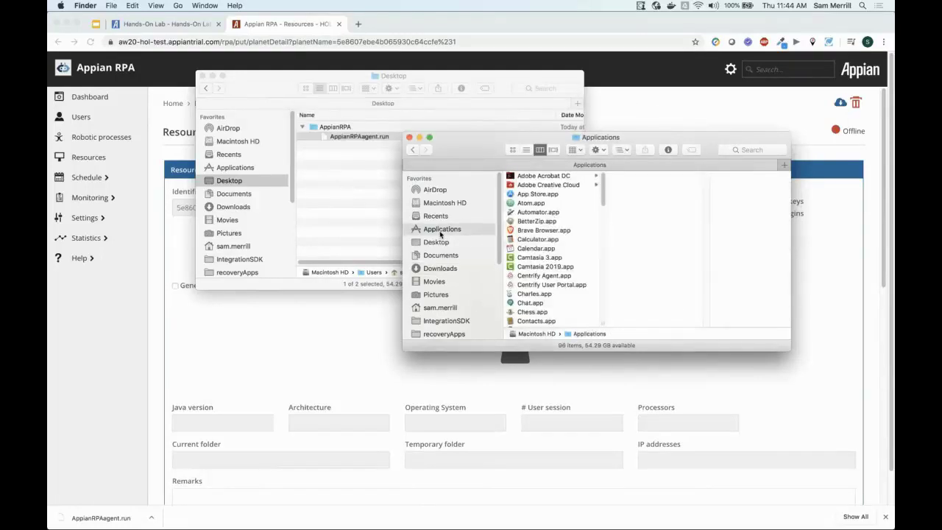
pyautogui.scroll(-10, 522, 250)
pyautogui.scroll(5, 522, 251)
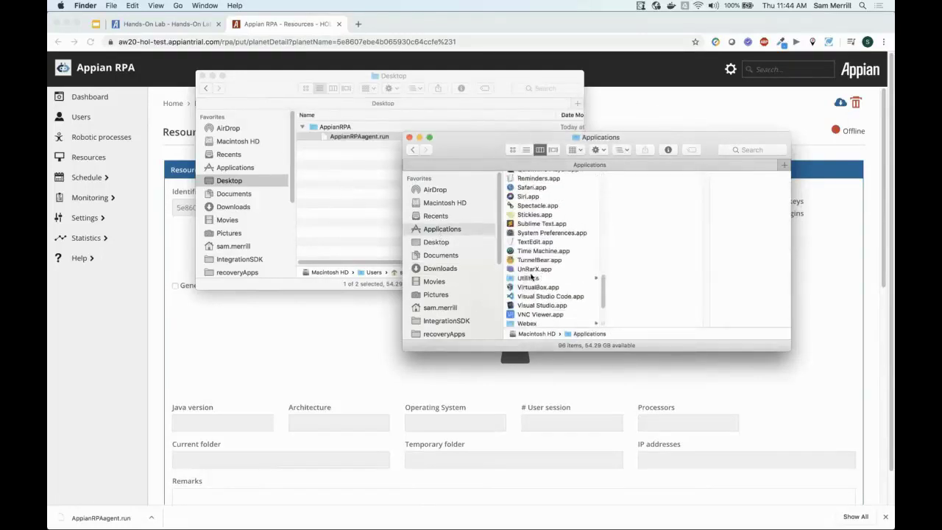
pyautogui.click(528, 289)
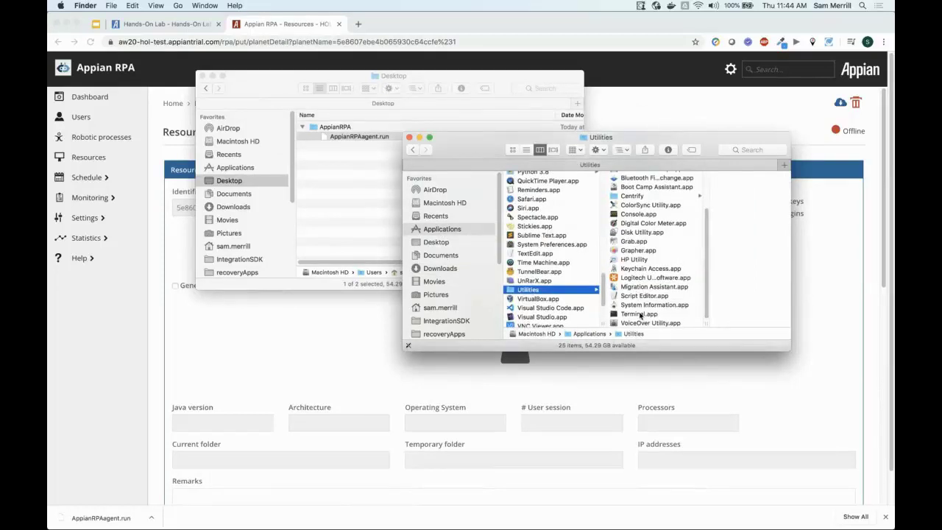
pyautogui.click(637, 314)
pyautogui.press('super+space')
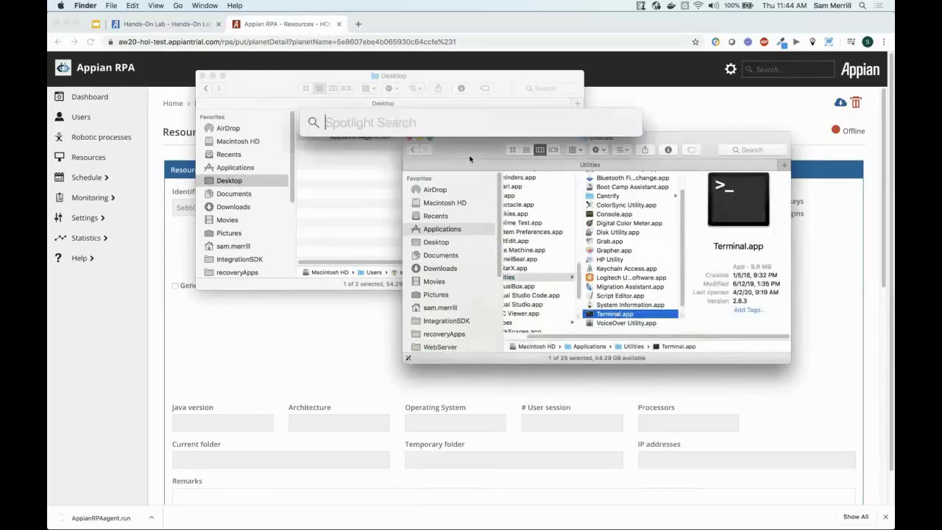
pyautogui.write('terminal.app')
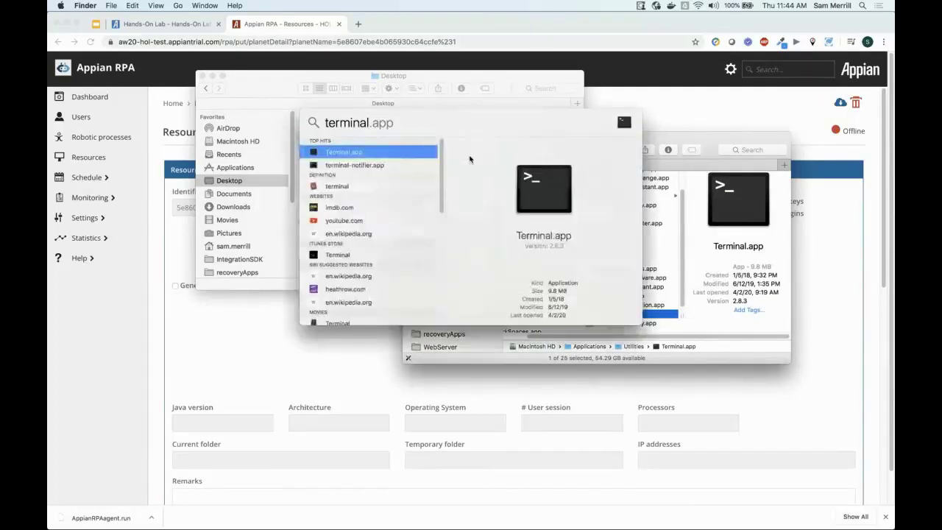
pyautogui.press('Return')
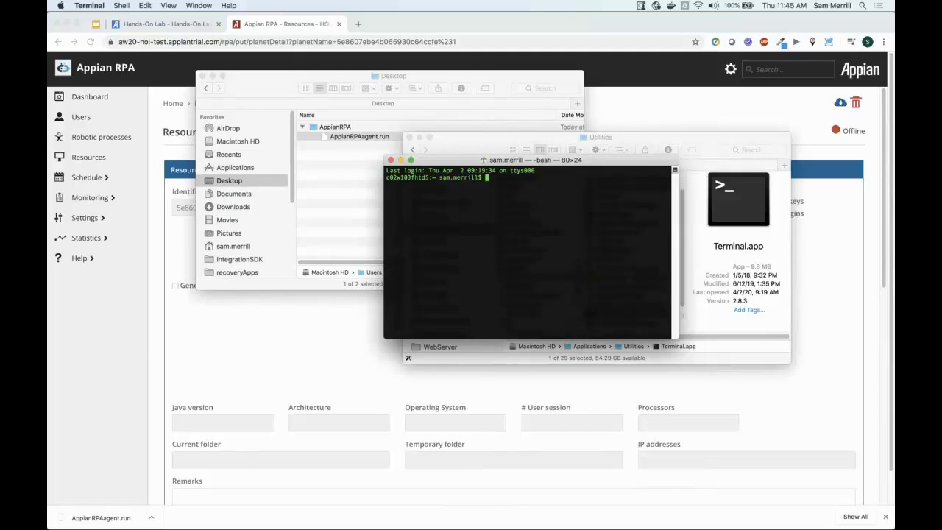
# Change the Terminal's working directory to Desktop/AppianRPA, the folder holding the agent file.
pyautogui.write('cd Desktop/App')
pyautogui.press('Tab')
pyautogui.press('Return')
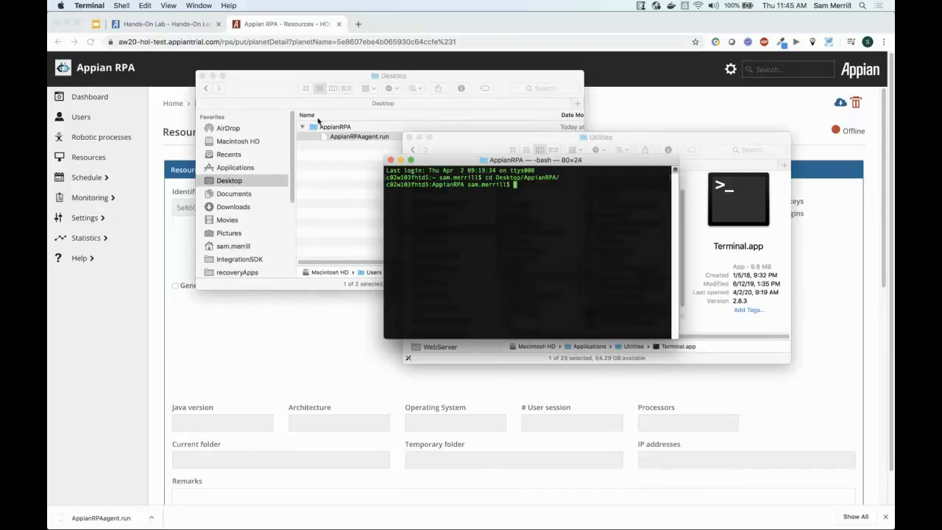
pyautogui.click(298, 97)
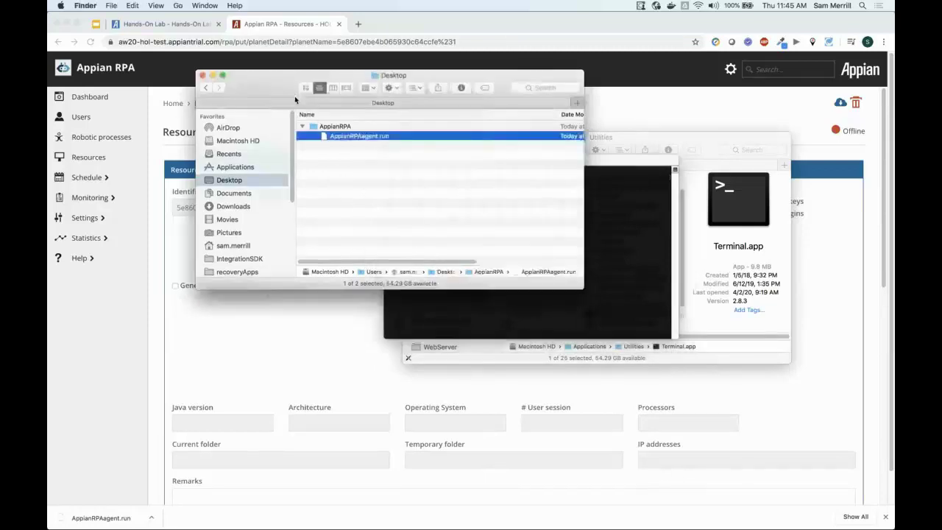
pyautogui.click(669, 181)
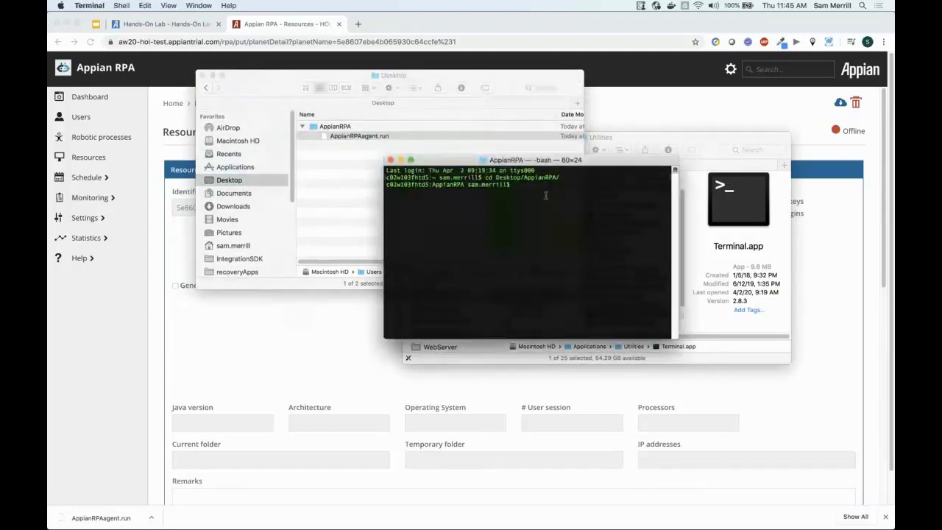
# Make the agent file executable with the command chmod +x AppianRPAagent.run.
pyautogui.write('chmod')
pyautogui.write(' +x')
pyautogui.write(' Ap')
pyautogui.press('Tab')
pyautogui.press('Return')
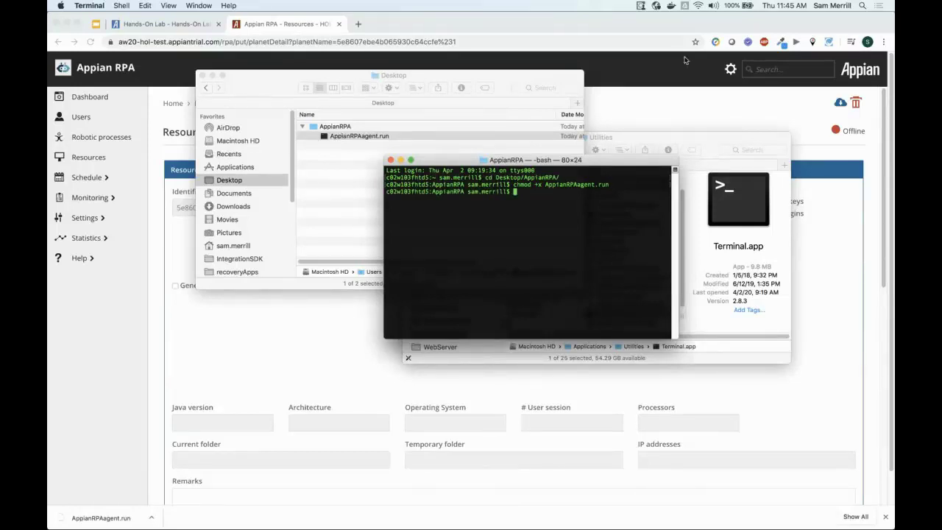
# Start the agent from the Terminal with the command ./AppianRPAagent.run.
pyautogui.write('./A')
pyautogui.press('Tab')
pyautogui.press('BackSpace')
pyautogui.press('BackSpace')
pyautogui.press('BackSpace')
pyautogui.press('BackSpace')
pyautogui.press('BackSpace')
pyautogui.press('BackSpace')
pyautogui.press('BackSpace')
pyautogui.press('BackSpace')
pyautogui.press('BackSpace')
pyautogui.press('BackSpace')
pyautogui.press('BackSpace')
pyautogui.press('BackSpace')
pyautogui.press('BackSpace')
pyautogui.press('BackSpace')
pyautogui.press('BackSpace')
pyautogui.press('BackSpace')
pyautogui.press('BackSpace')
pyautogui.press('BackSpace')
pyautogui.press('BackSpace')
pyautogui.write('/Appian')
pyautogui.press('Tab')
pyautogui.press('Return')
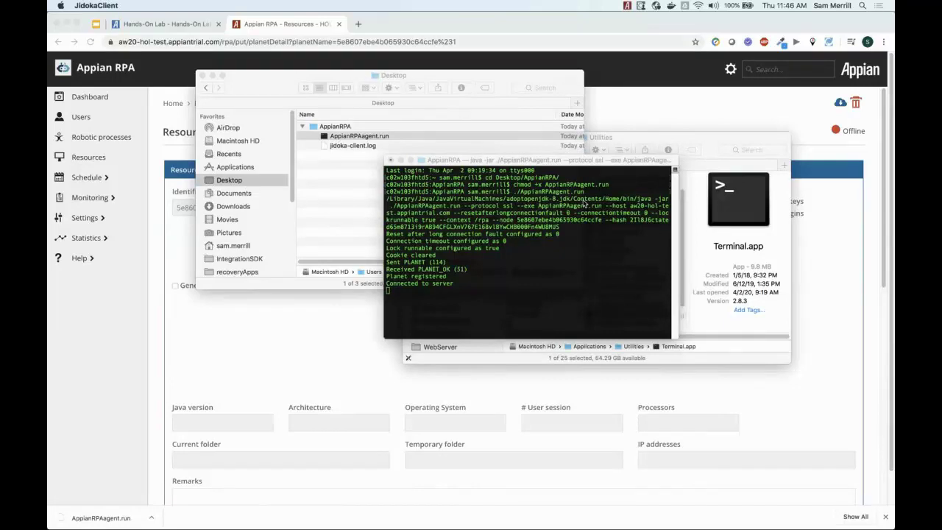
# Open the running agent's Create support image tool, mark a 131x66 crop around the AppianRPA folder's files, and close the tool without saving.
pyautogui.click(628, 6)
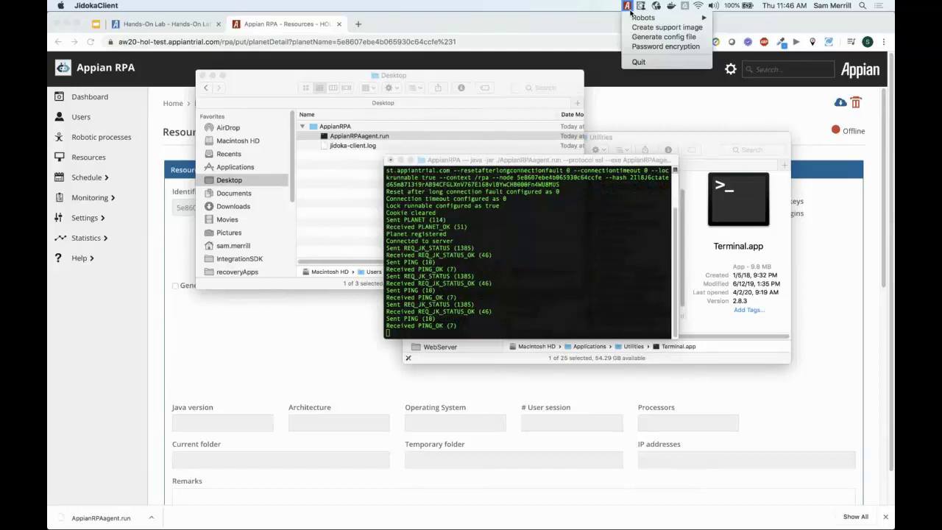
pyautogui.moveTo(631, 17)
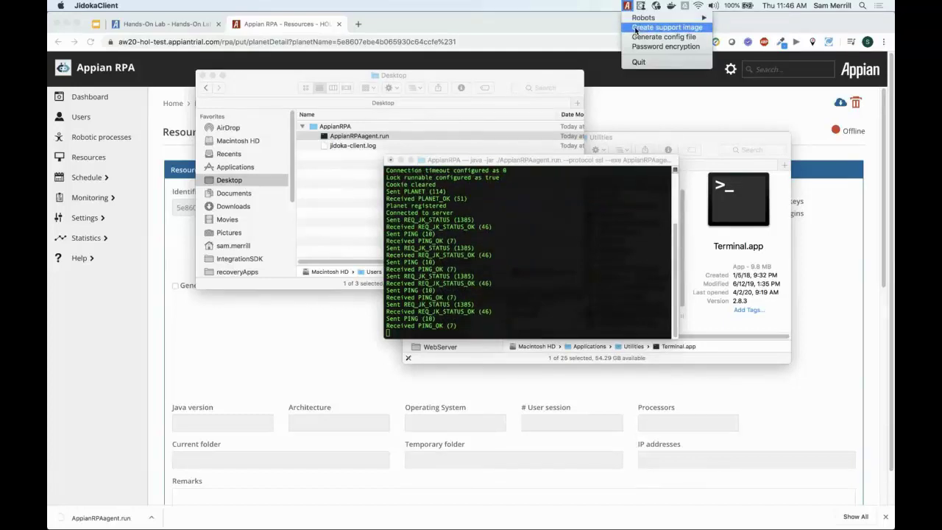
pyautogui.click(636, 28)
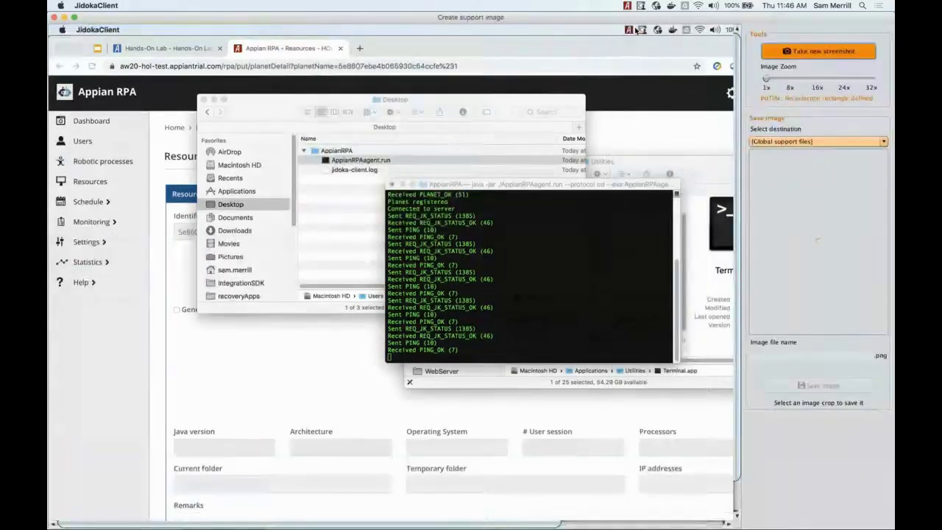
pyautogui.moveTo(313, 150); pyautogui.dragTo(385, 190)
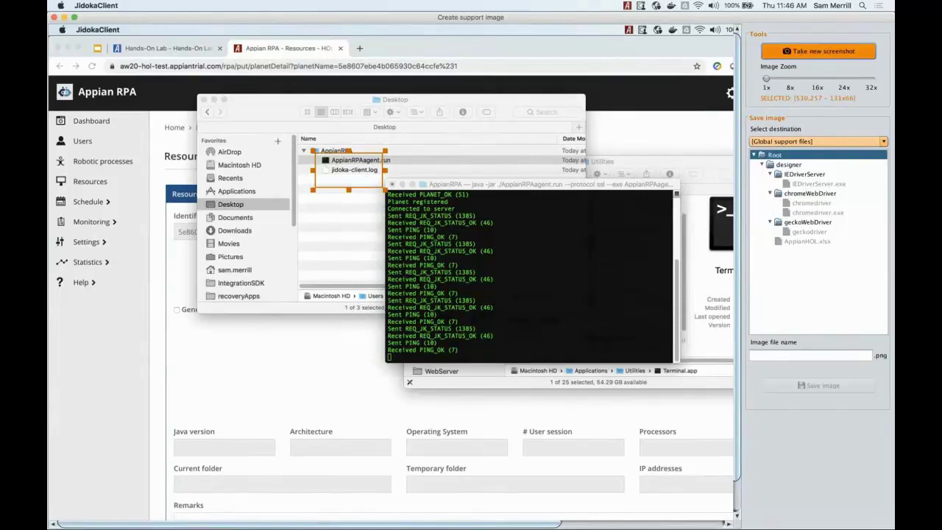
pyautogui.click(55, 19)
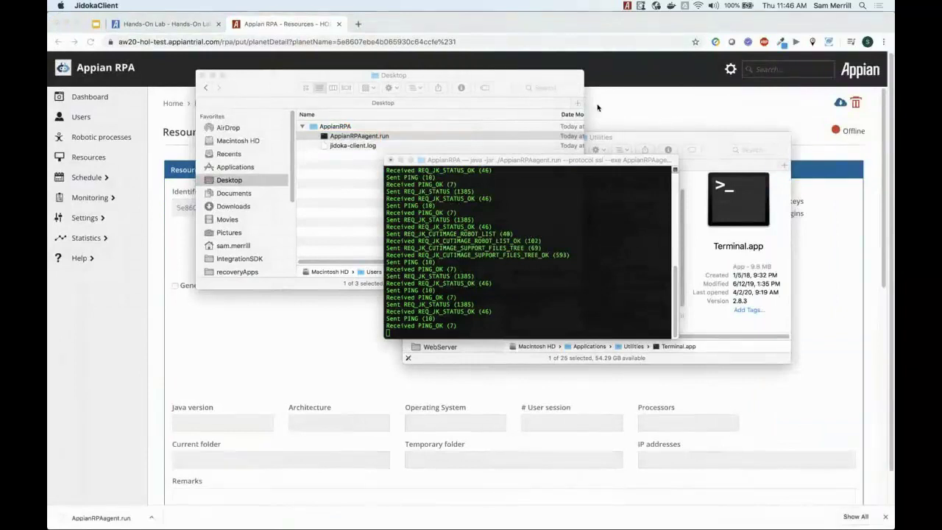
# Reload the HOL Agent - Mac resource page in Chrome and review its status, system details, executions and communications.
pyautogui.click(102, 301)
pyautogui.press('super+r')
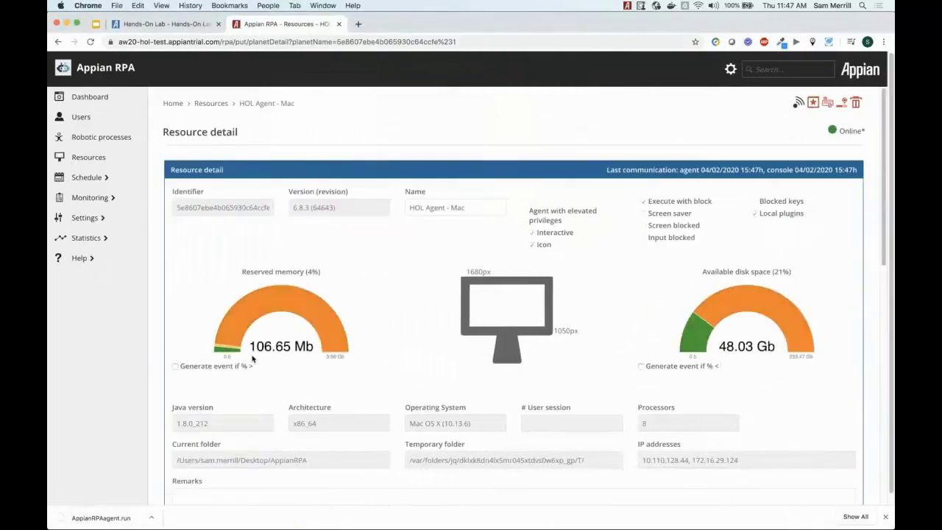
pyautogui.moveTo(291, 304)
pyautogui.scroll(-2, 494, 317)
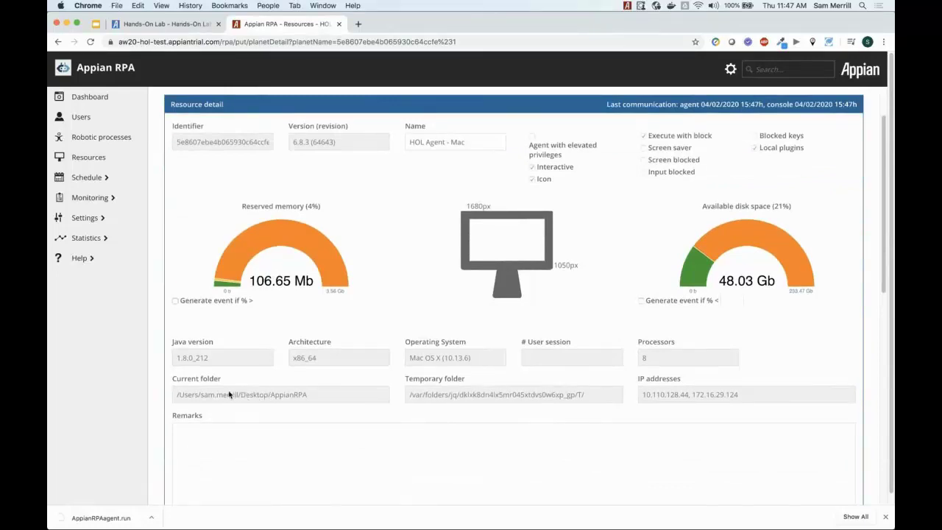
pyautogui.scroll(-2, 424, 350)
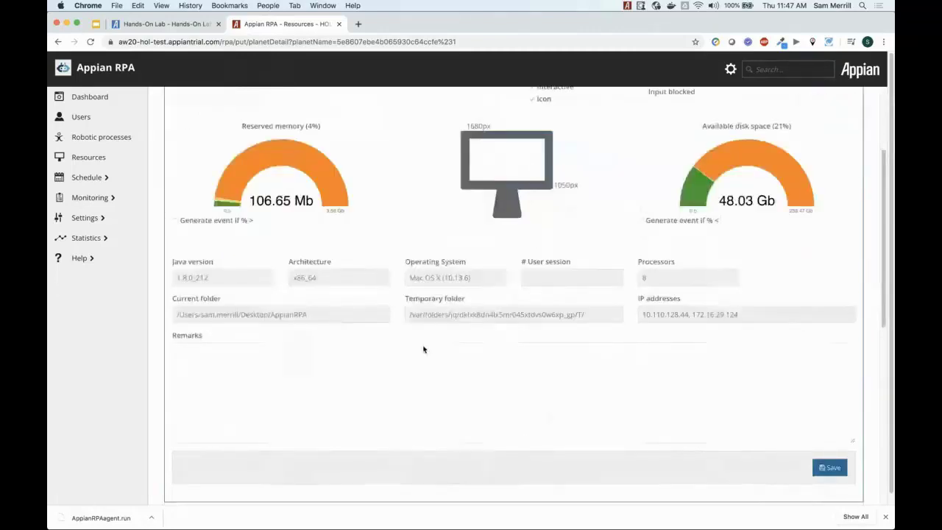
pyautogui.scroll(-5, 424, 350)
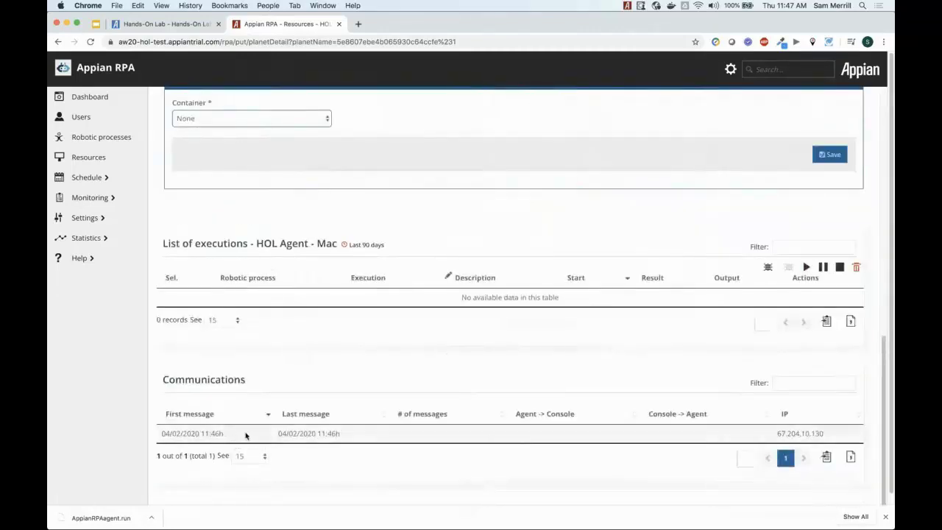
pyautogui.scroll(3, 692, 447)
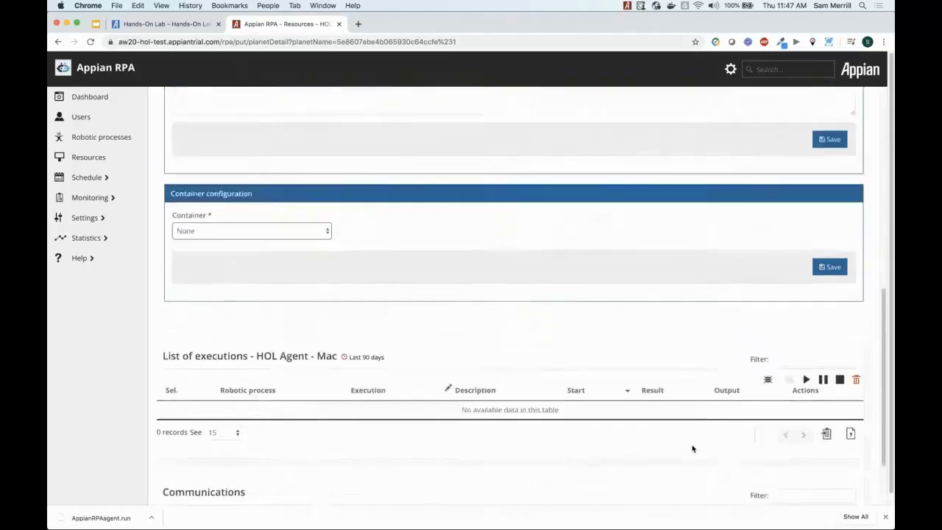
pyautogui.scroll(10, 691, 447)
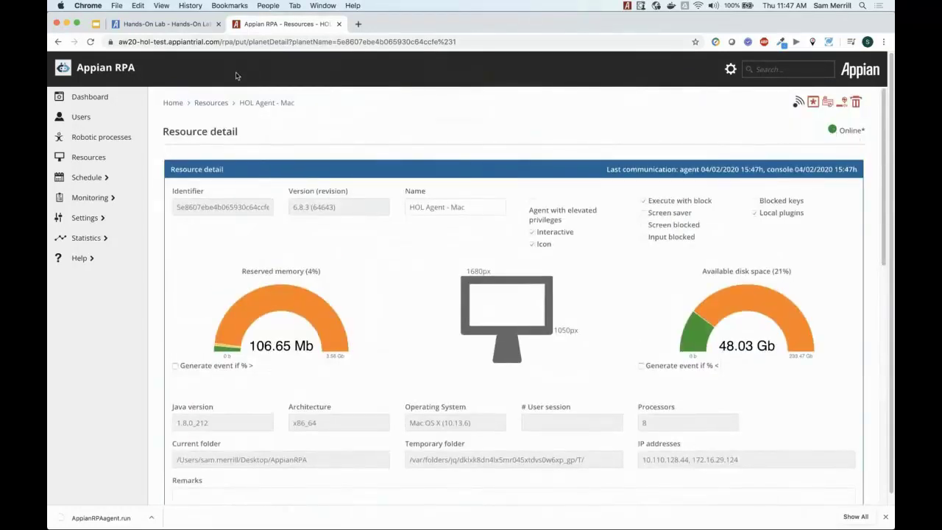
# Create a resource named HOL Agent - Windows with type RPA and operating system WINDOWS, and save it.
pyautogui.click(101, 159)
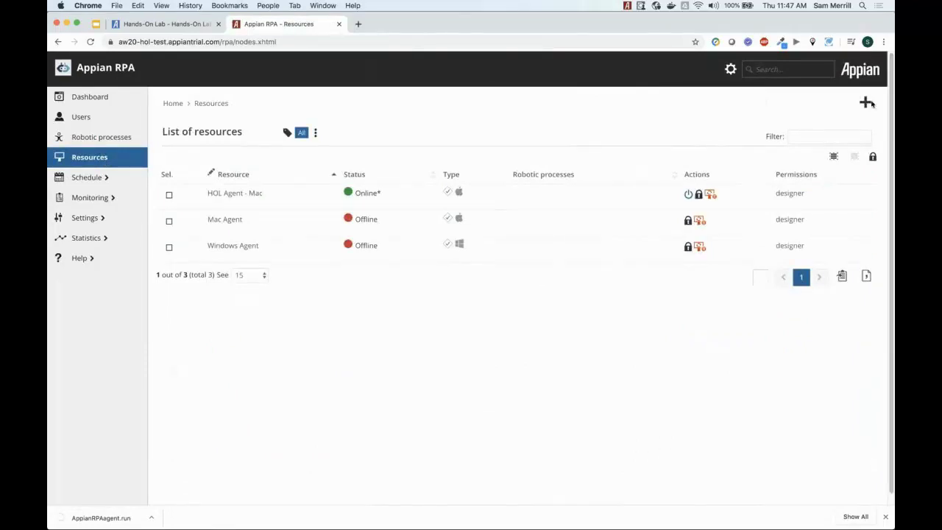
pyautogui.click(868, 104)
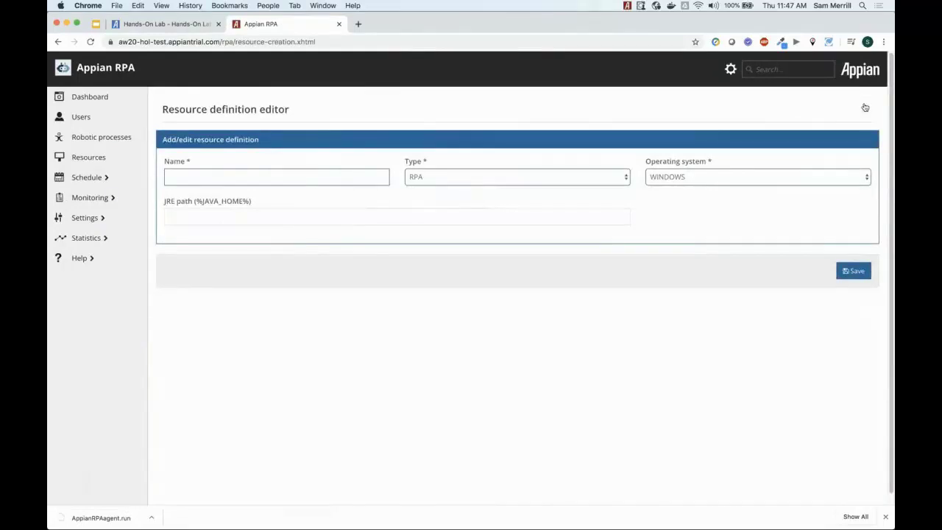
pyautogui.click(258, 177)
pyautogui.write('HO')
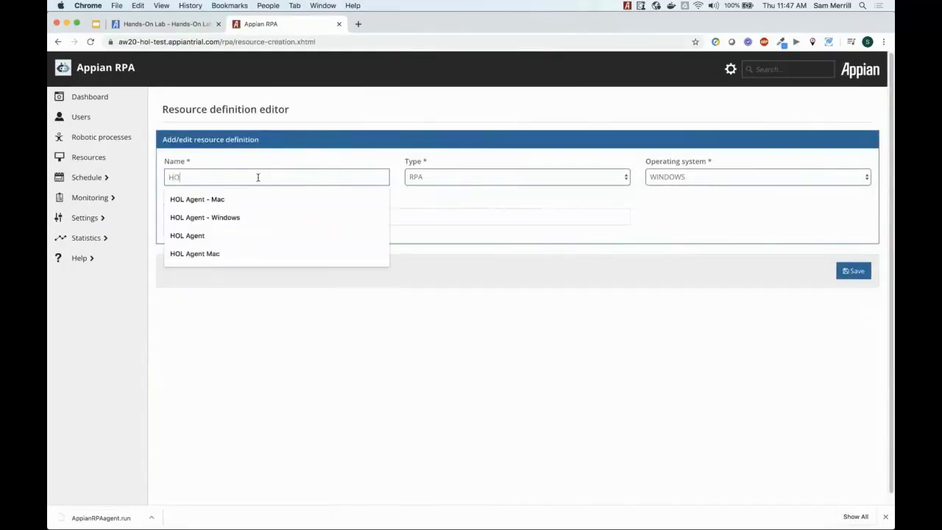
pyautogui.write('L Agent - Win')
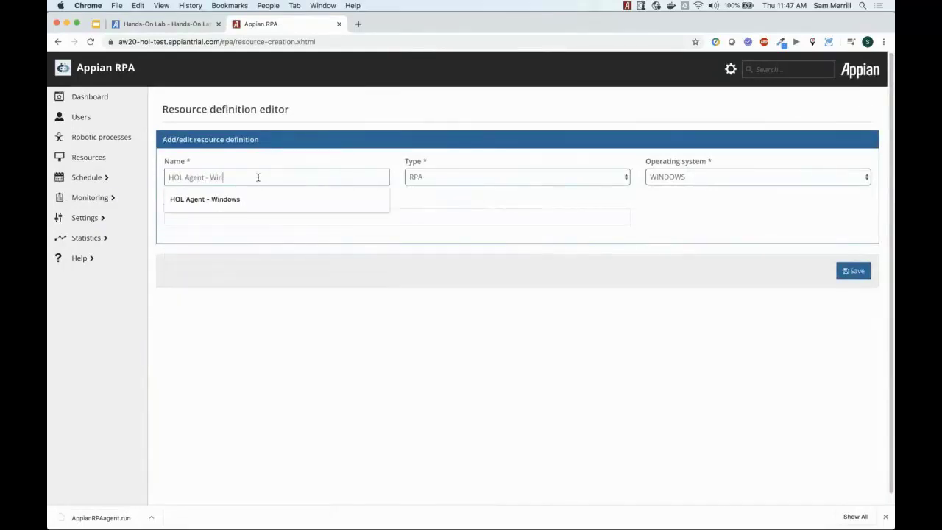
pyautogui.write('dows')
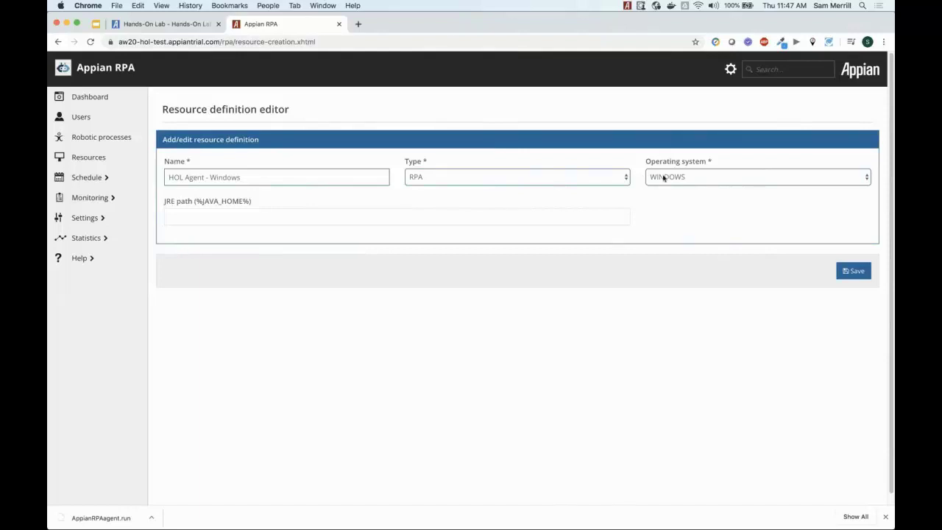
pyautogui.click(843, 274)
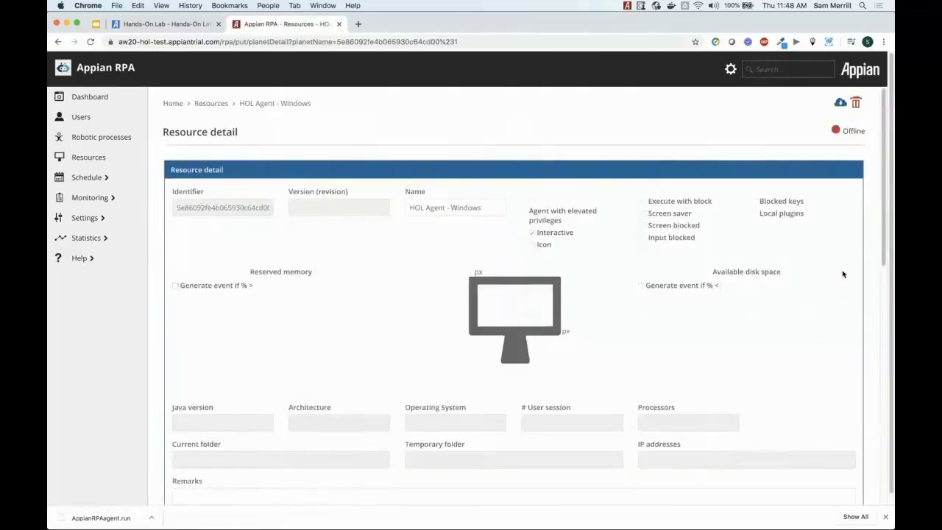
# Switch to the Amazon WorkSpaces Windows desktop, refresh the resource list, and download the agent for HOL Agent - Windows.
pyautogui.press('super+Tab')
pyautogui.press('super+Tab')
pyautogui.press('super+Tab')
pyautogui.press('super+Tab')
pyautogui.press('super+Tab')
pyautogui.press('super+Tab')
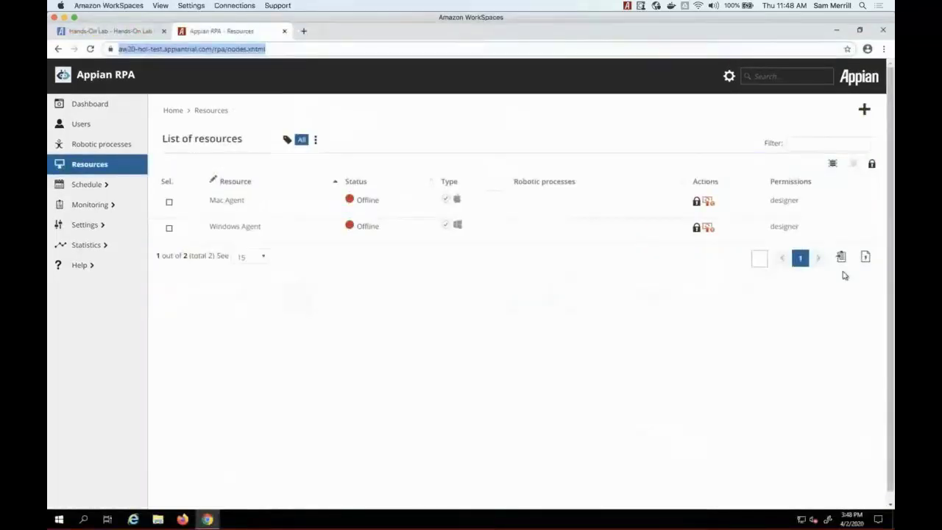
pyautogui.click(89, 169)
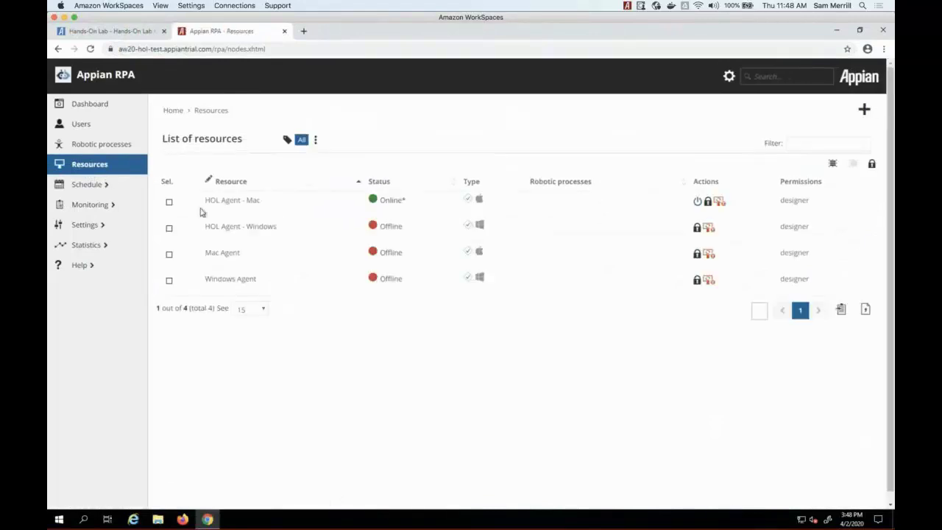
pyautogui.click(230, 236)
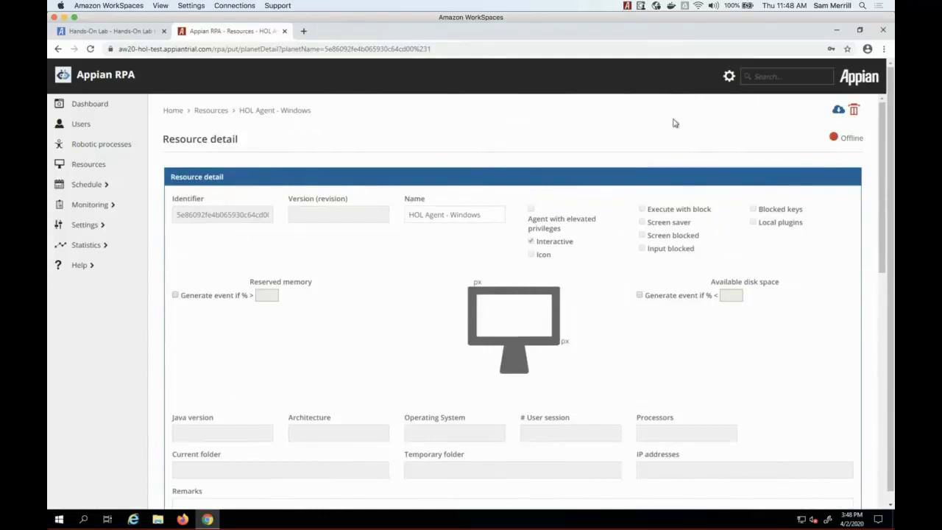
pyautogui.click(839, 112)
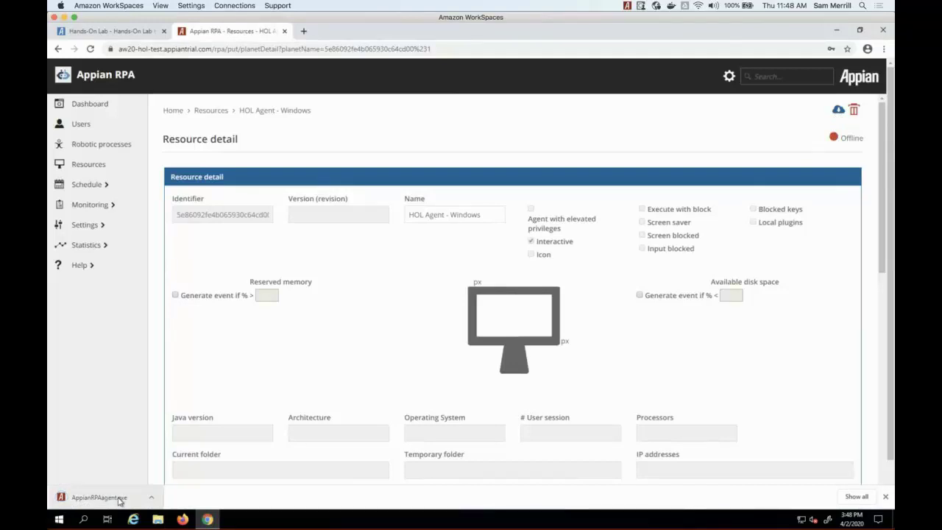
# Create a folder named AppianRPA on Local Disk (C:) of the Windows machine.
pyautogui.click(156, 520)
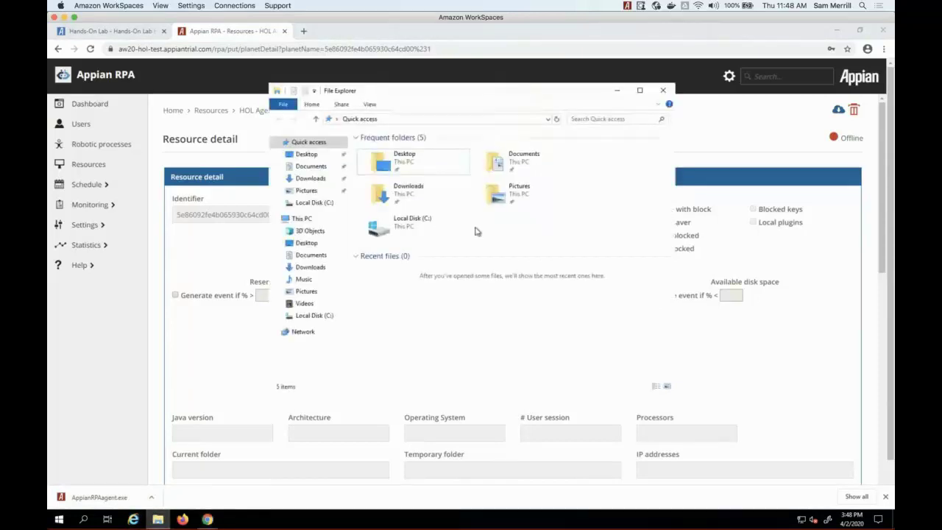
pyautogui.moveTo(479, 92); pyautogui.dragTo(420, 86)
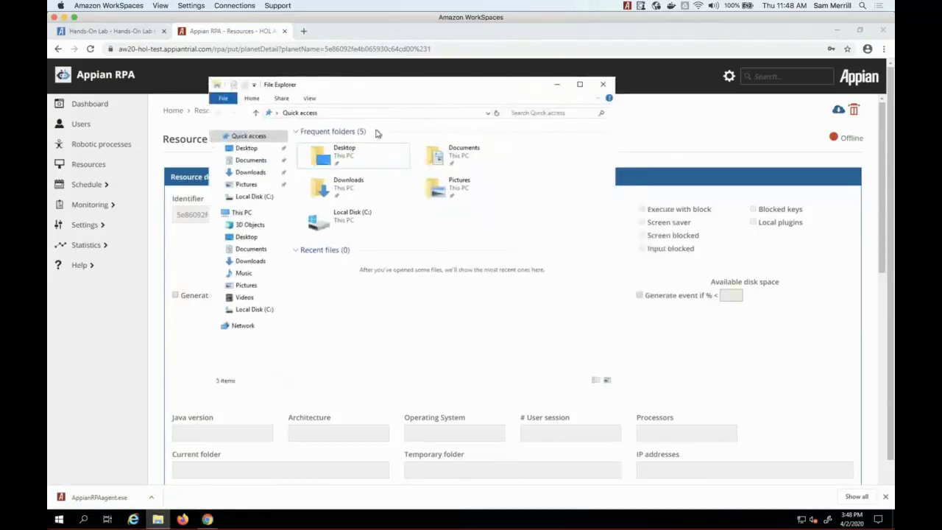
pyautogui.click(262, 200)
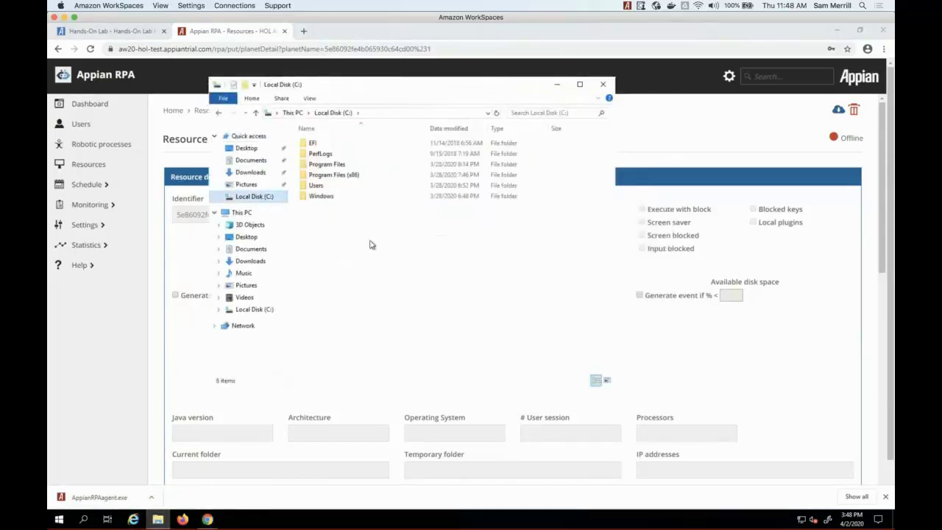
pyautogui.rightClick(368, 241)
pyautogui.moveTo(394, 349)
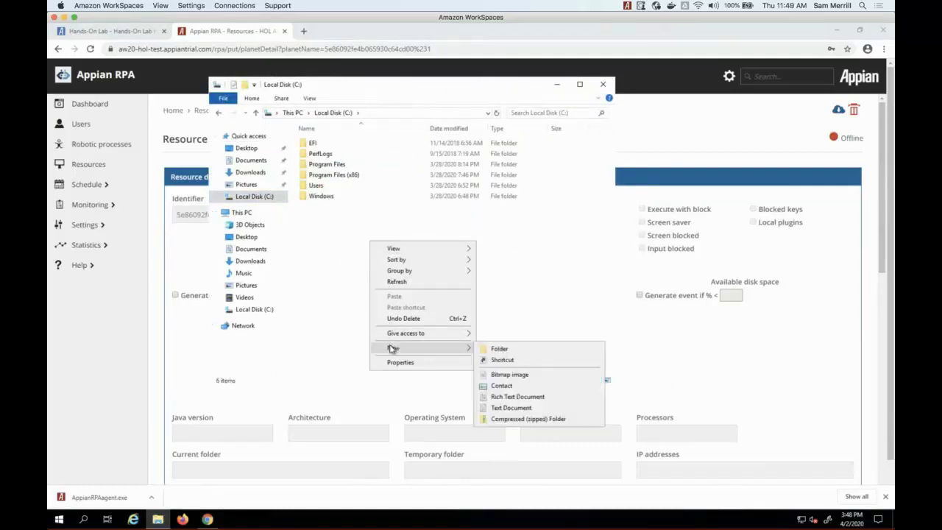
pyautogui.click(508, 353)
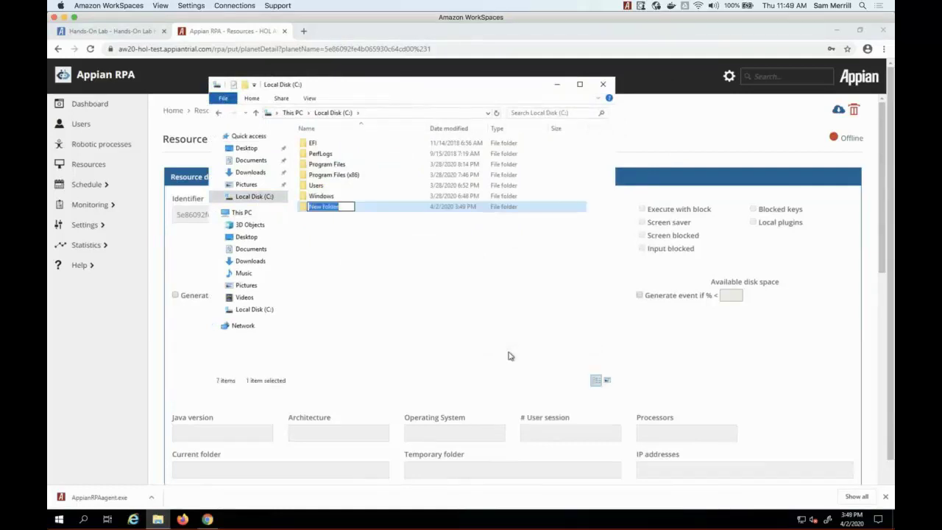
pyautogui.write('AppianRPA')
pyautogui.press('Return')
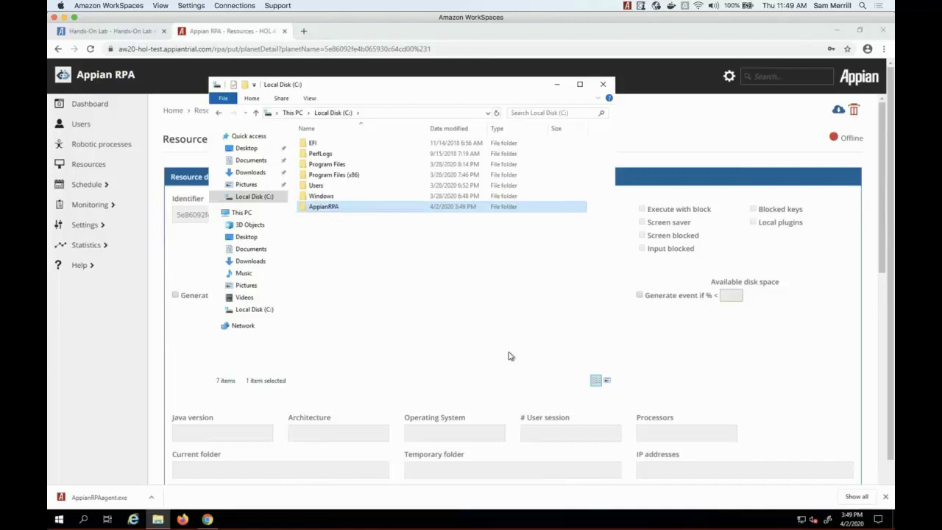
# Move the AppianRPAagent file from Downloads into the AppianRPA folder on Local Disk (C:), using a second File Explorer window.
pyautogui.click(494, 338)
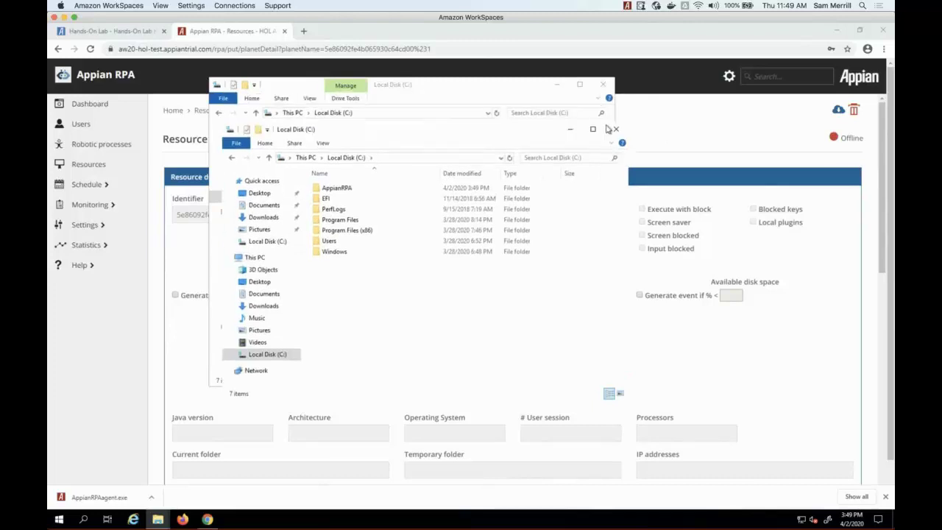
pyautogui.moveTo(608, 128); pyautogui.dragTo(611, 97)
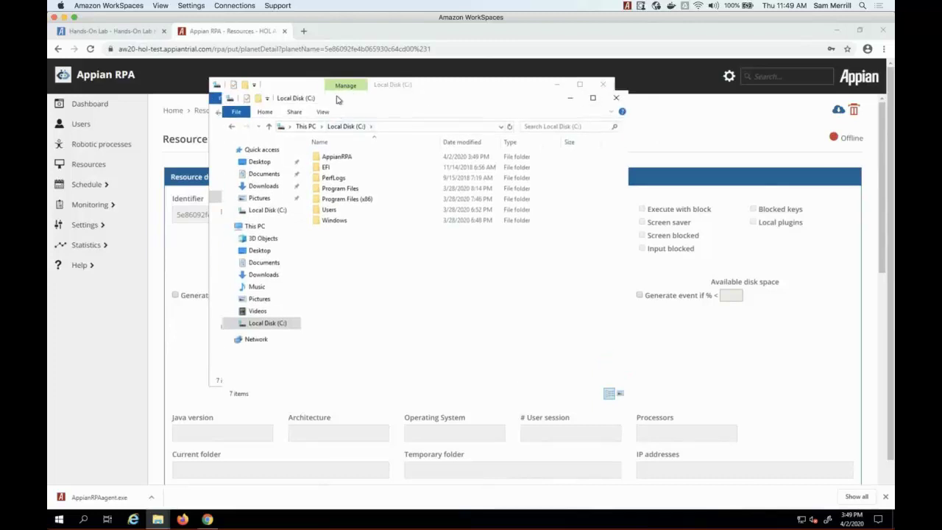
pyautogui.moveTo(337, 99); pyautogui.dragTo(496, 98)
pyautogui.click(423, 185)
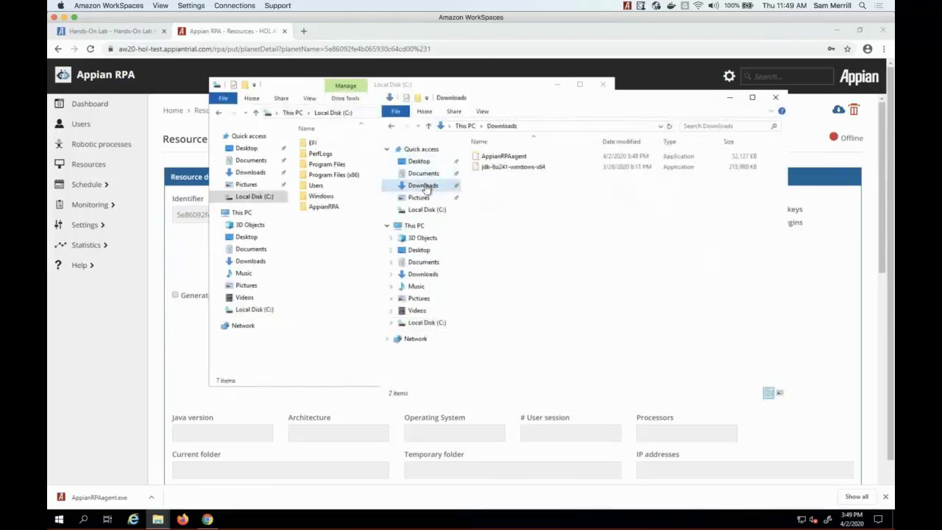
pyautogui.click(506, 156)
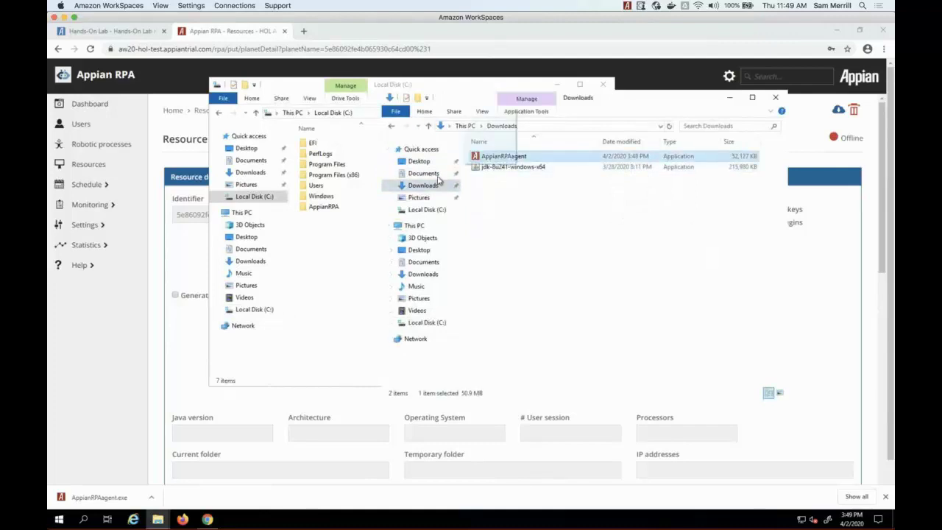
pyautogui.moveTo(440, 180); pyautogui.dragTo(335, 211)
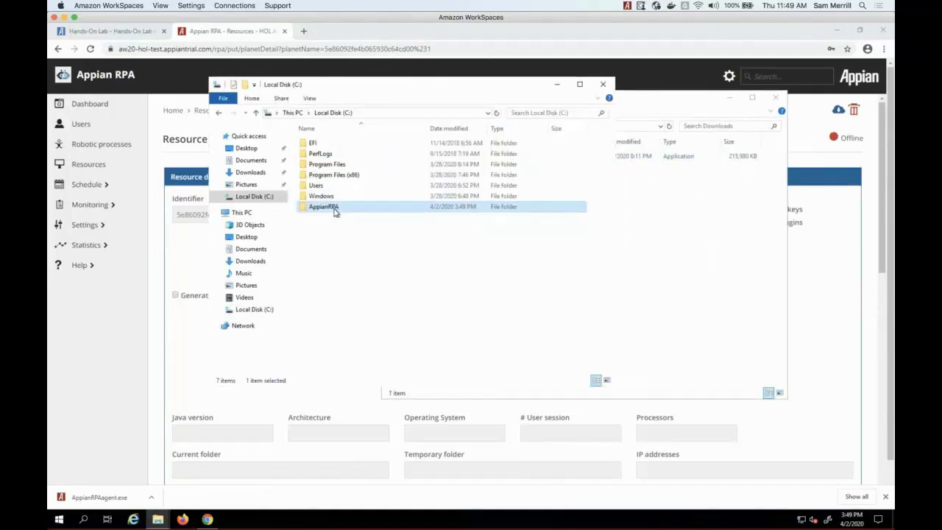
# Run AppianRPAagent from the C:\AppianRPA folder, choosing to run it anyway despite the SmartScreen warning.
pyautogui.doubleClick(335, 210)
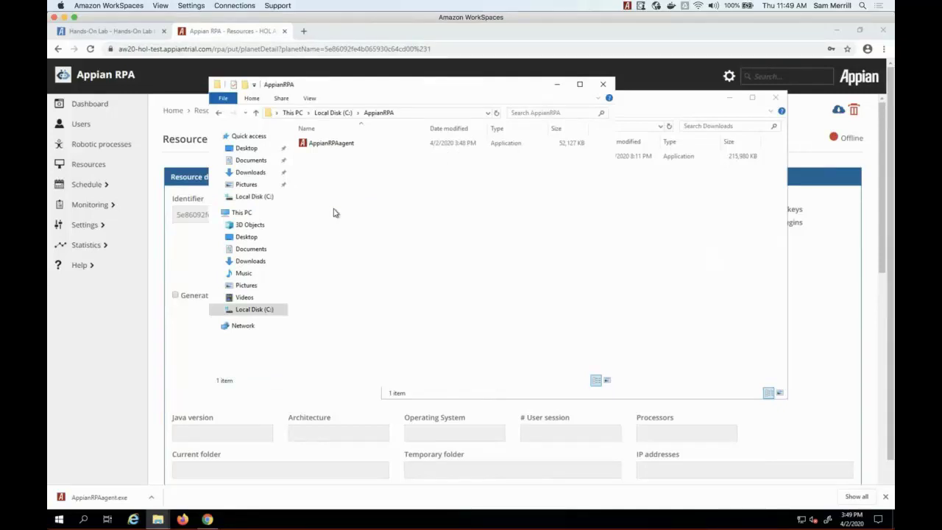
pyautogui.doubleClick(328, 144)
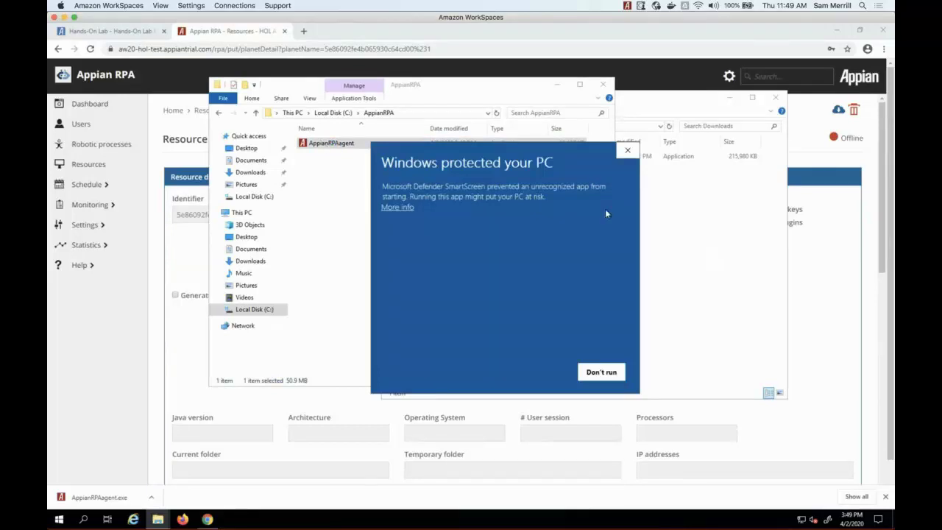
pyautogui.click(398, 208)
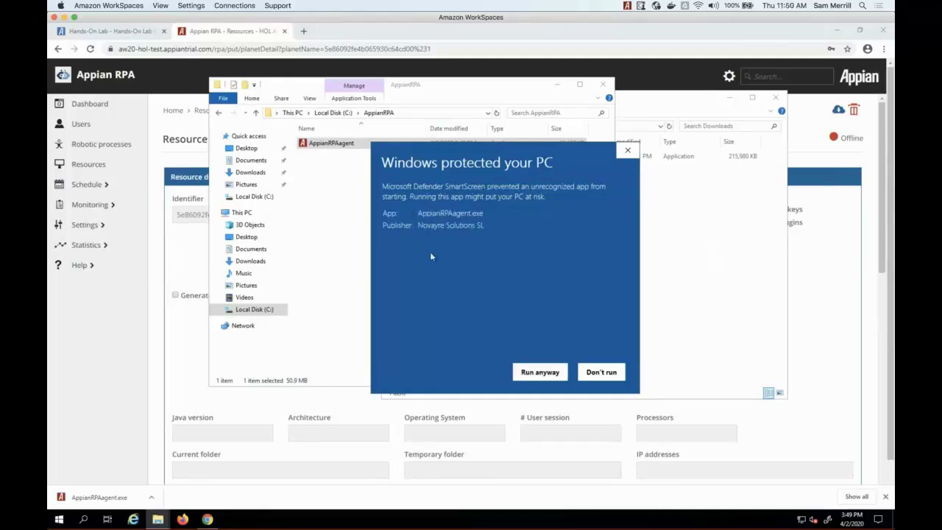
pyautogui.click(530, 375)
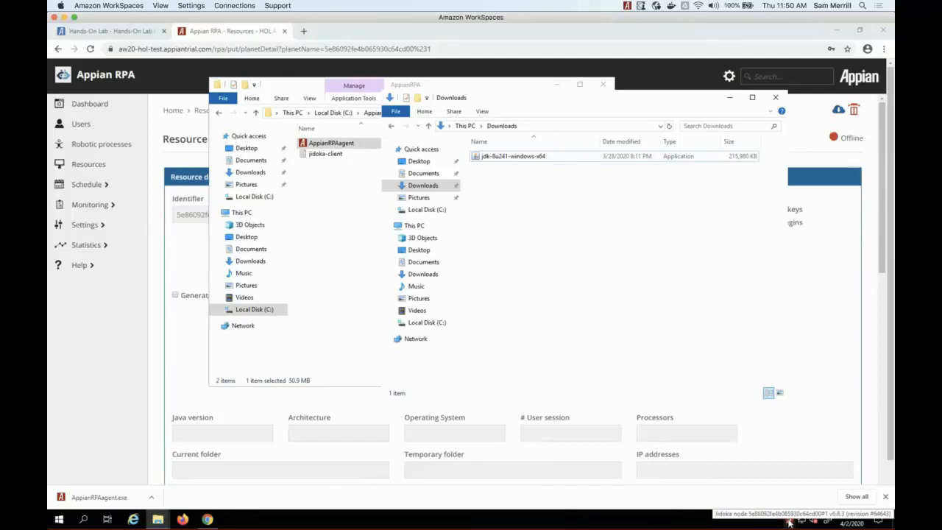
# Open and close the running agent's Element inspector, and review the agent's Robots options without choosing any.
pyautogui.rightClick(789, 523)
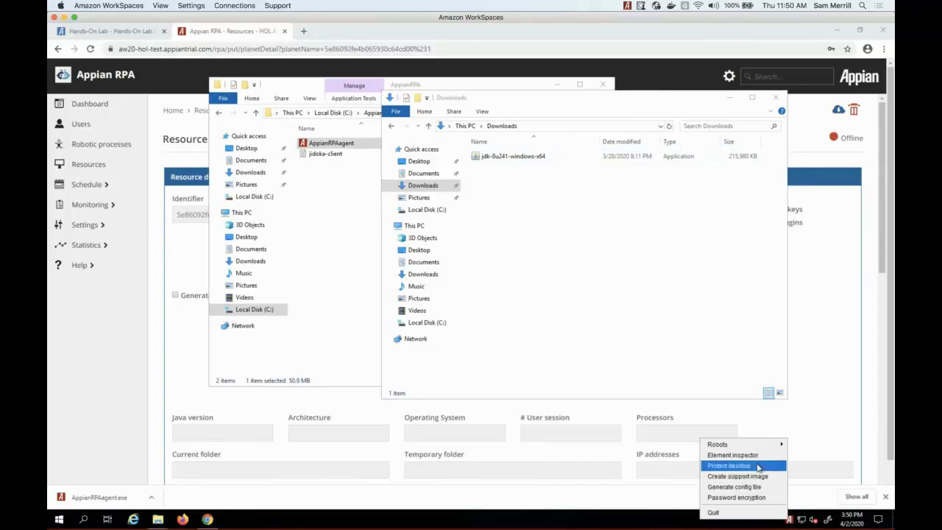
pyautogui.click(754, 465)
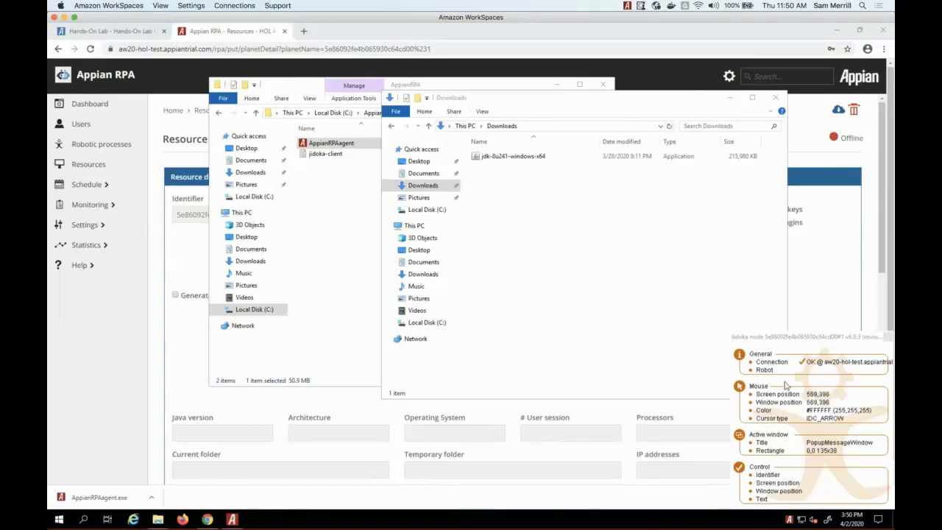
pyautogui.click(889, 339)
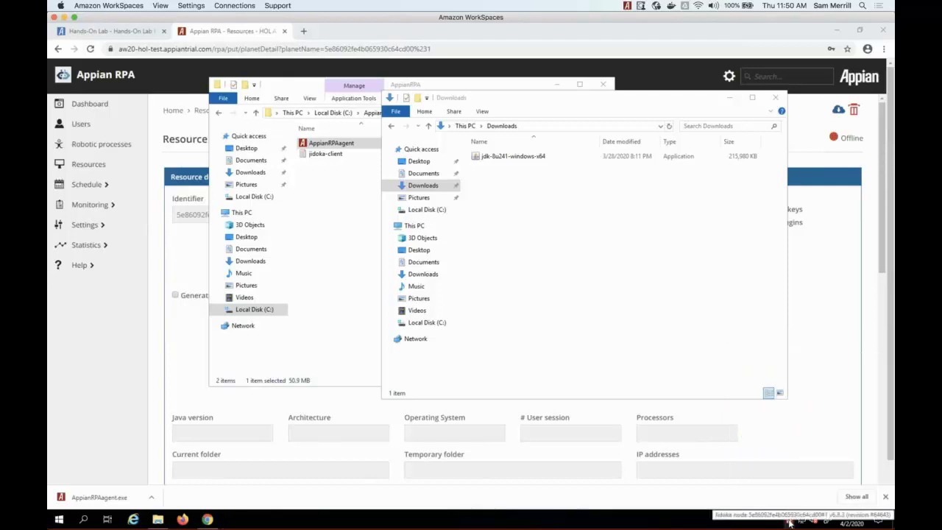
pyautogui.rightClick(790, 520)
pyautogui.moveTo(751, 449)
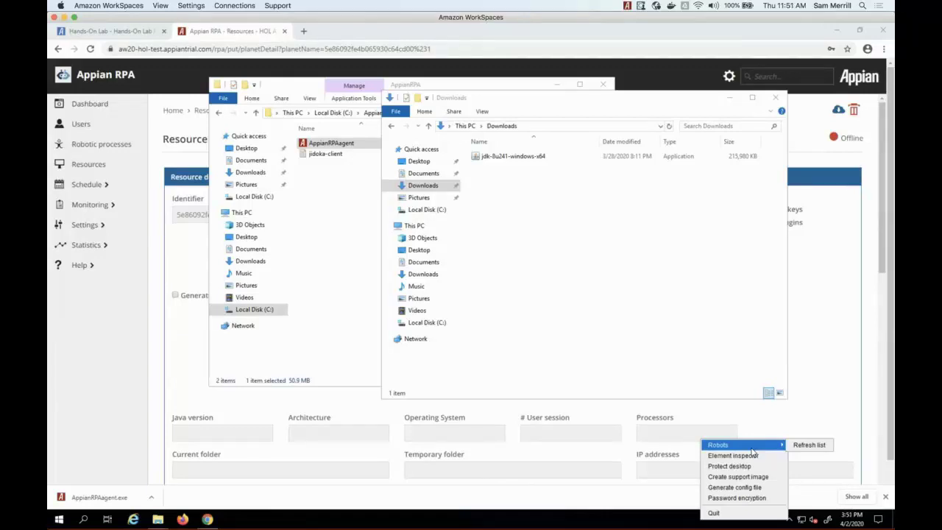
pyautogui.click(825, 380)
# Reload the HOL Agent - Windows resource page and review its status, memory, disk space and system details.
pyautogui.click(96, 50)
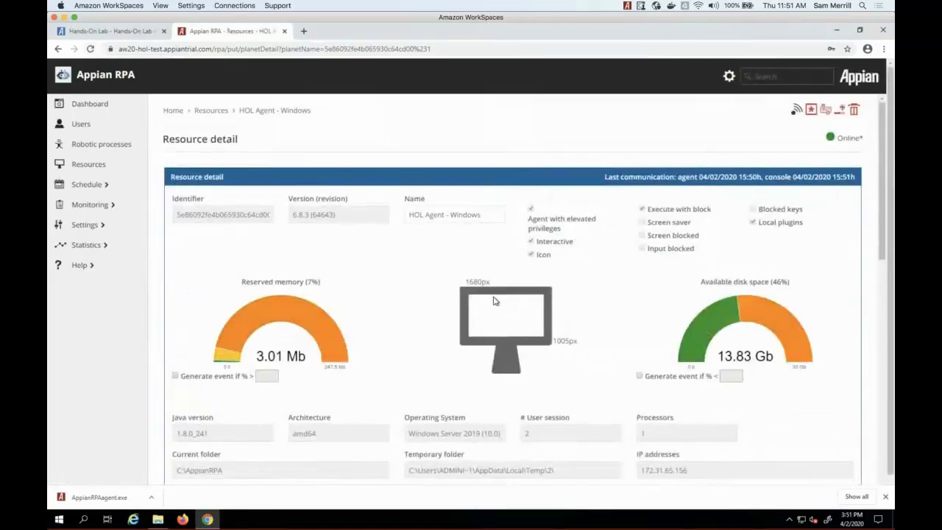
pyautogui.scroll(-2, 494, 300)
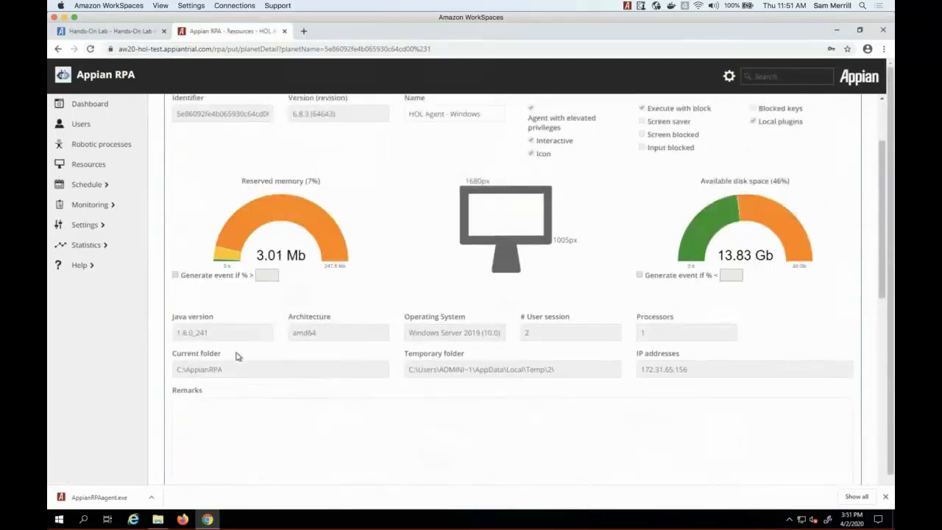
pyautogui.scroll(2, 237, 350)
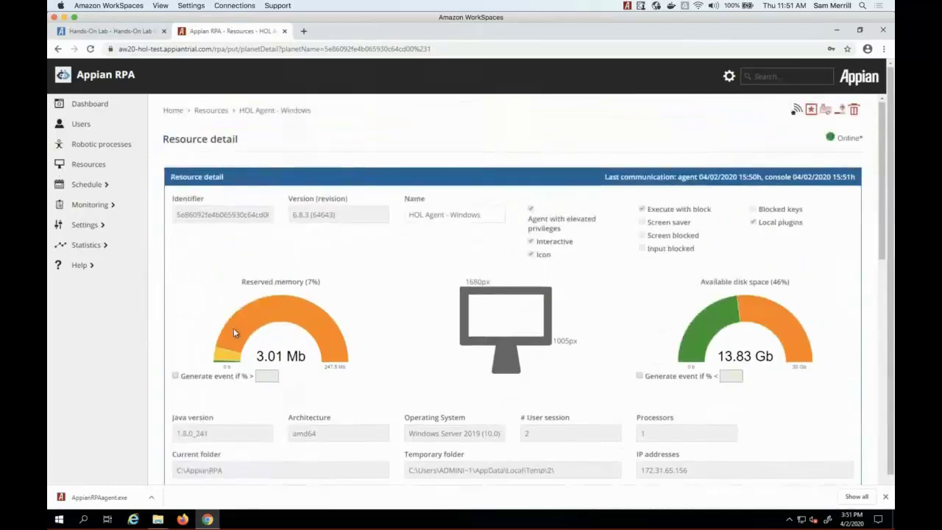
# Switch back to Chrome on the Mac and check the status of both HOL agents in the list of resources.
pyautogui.press('super+Tab')
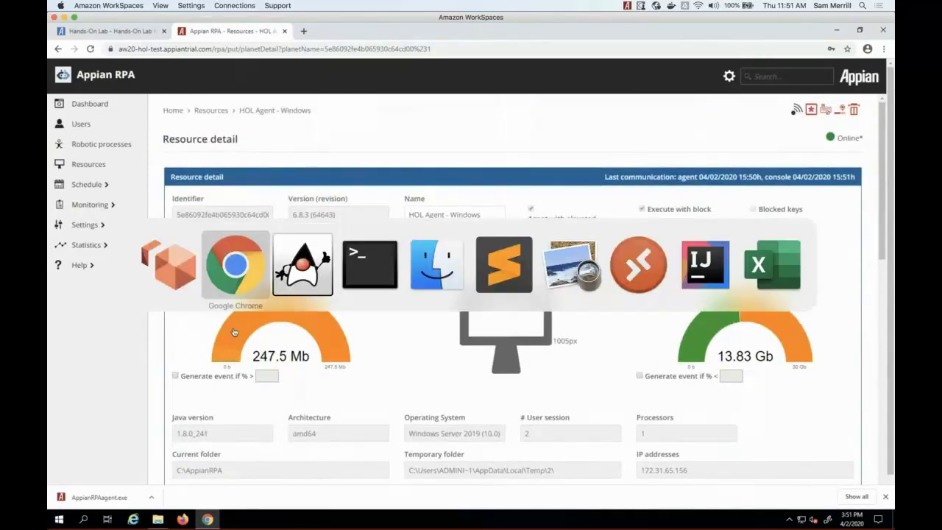
pyautogui.click(88, 157)
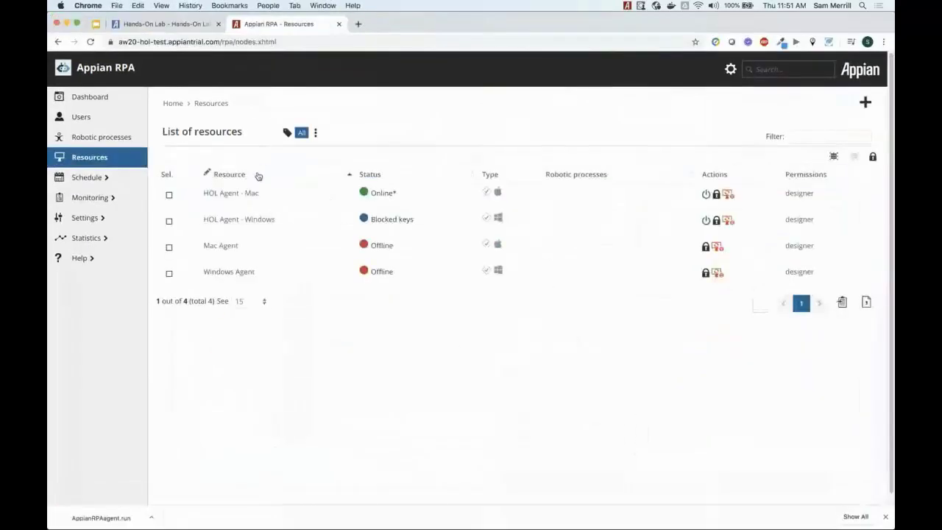
pyautogui.click(258, 177)
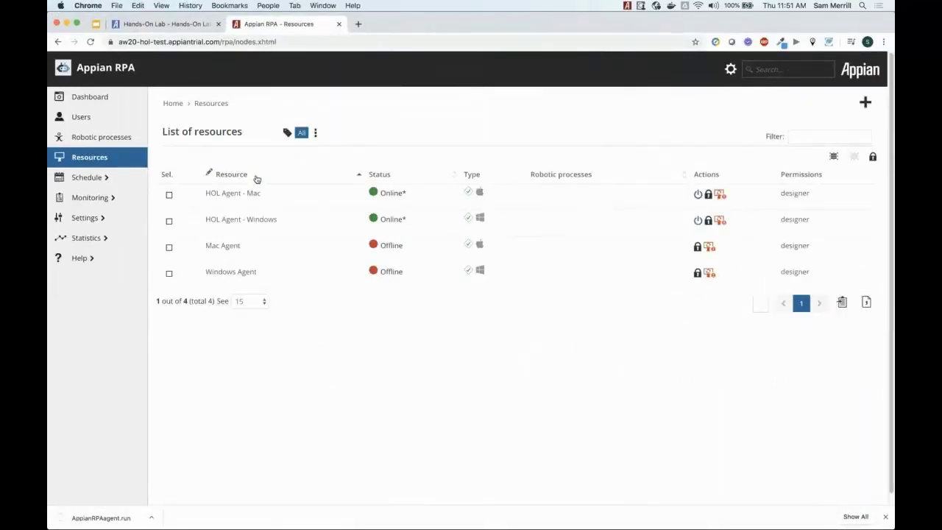
# Open the remote control page of the HOL Agent - Windows resource and start viewing its screen live.
pyautogui.click(236, 229)
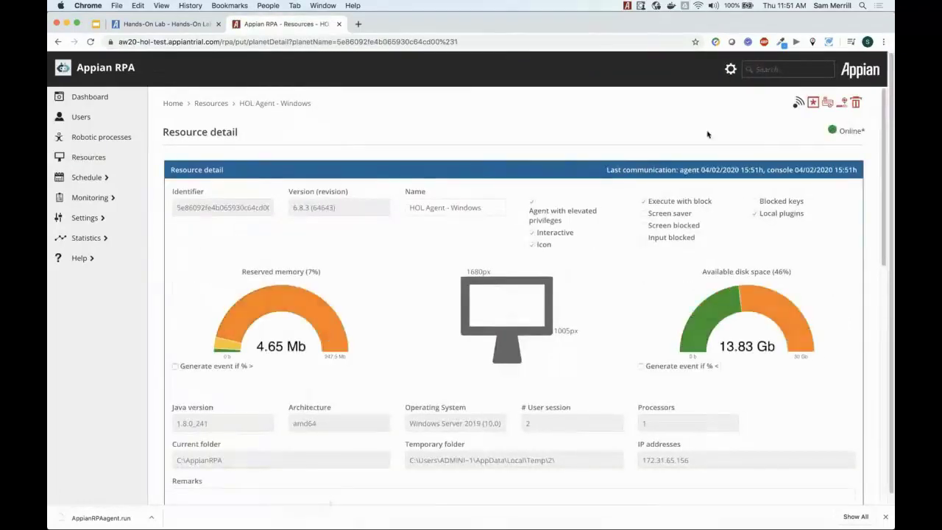
pyautogui.click(799, 104)
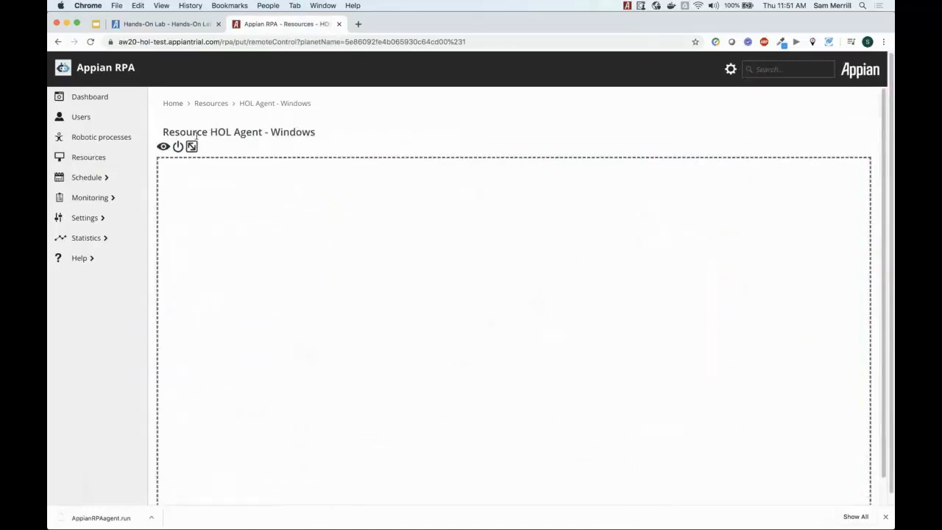
pyautogui.click(164, 147)
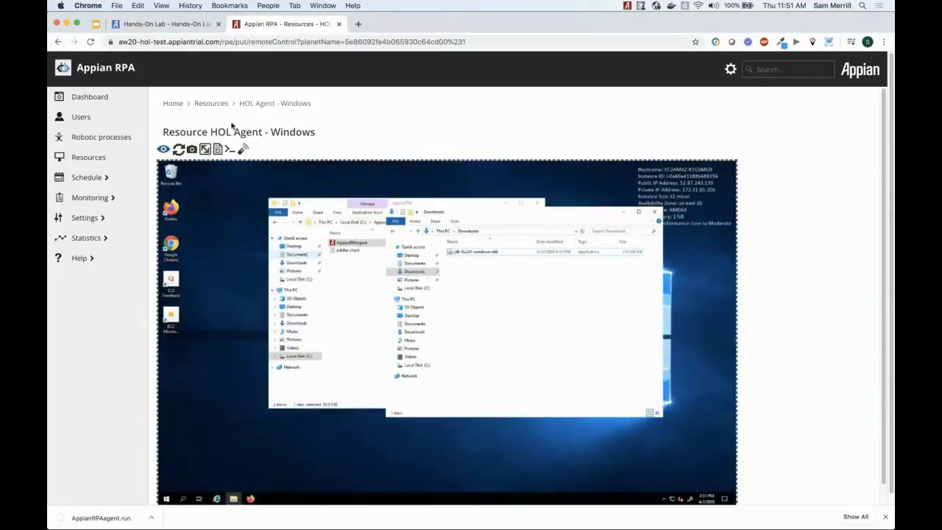
# Take remote control of the Windows agent to close its Downloads window, then end the live view and return to the list of resources.
pyautogui.click(243, 150)
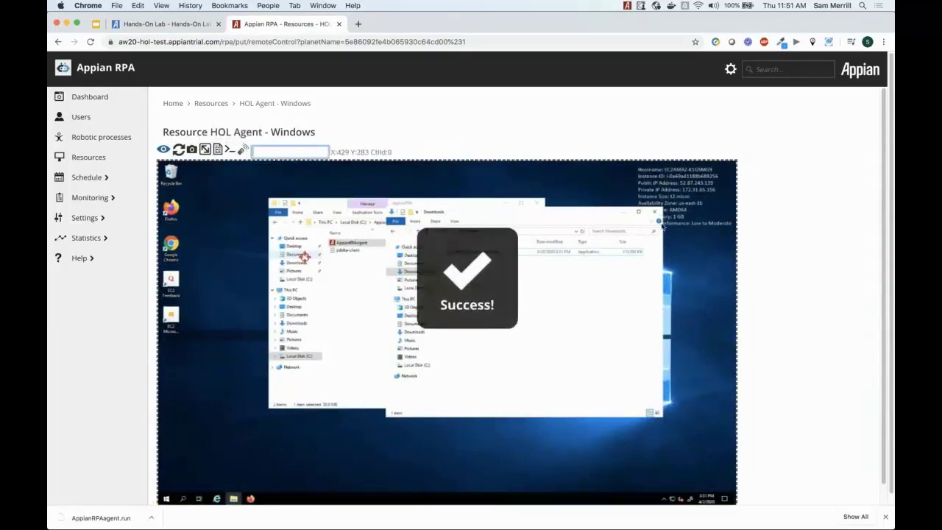
pyautogui.click(656, 212)
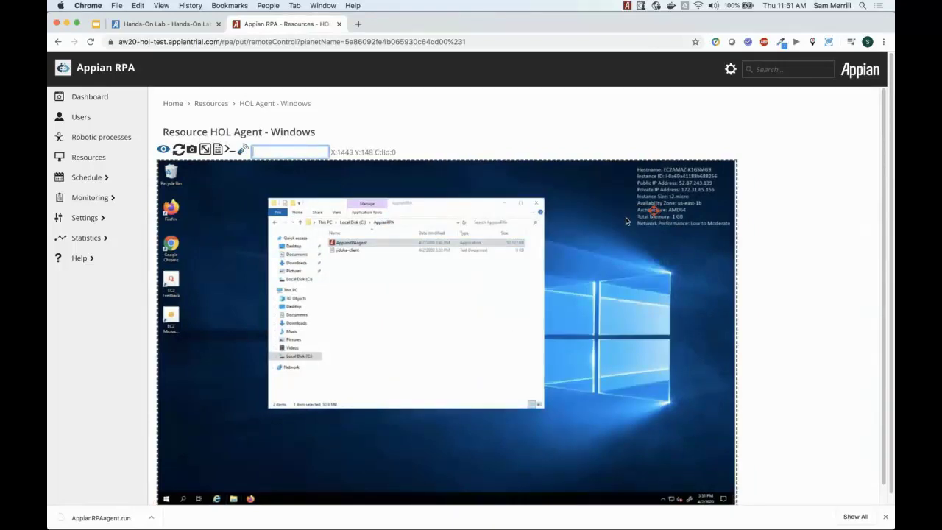
pyautogui.click(163, 150)
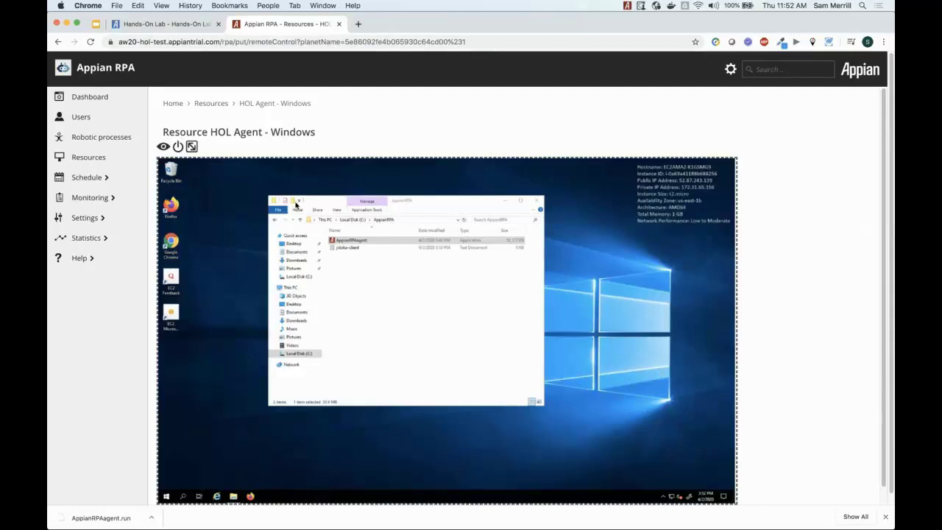
pyautogui.click(214, 104)
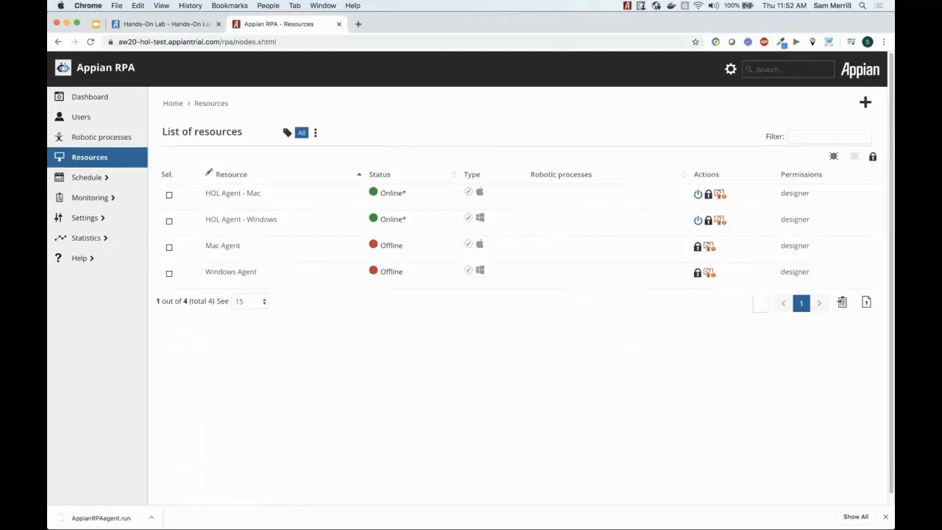
pyautogui.press('super+Tab')
pyautogui.press('super+Tab')
pyautogui.press('super+Tab')
pyautogui.press('super+Tab')
pyautogui.press('super+Tab')
pyautogui.press('super+Tab')
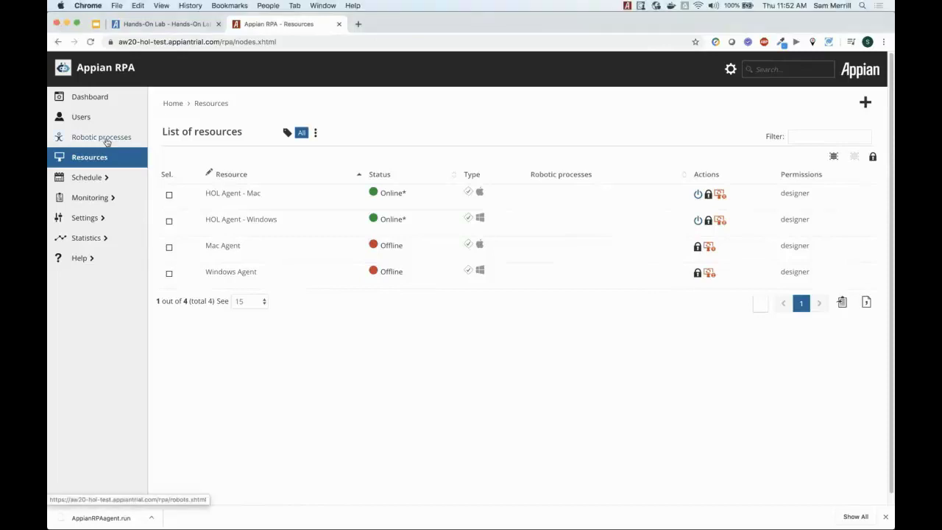
# Start creating a new robotic process from the list of robotic processes and name it Excel Data Entry.
pyautogui.click(103, 137)
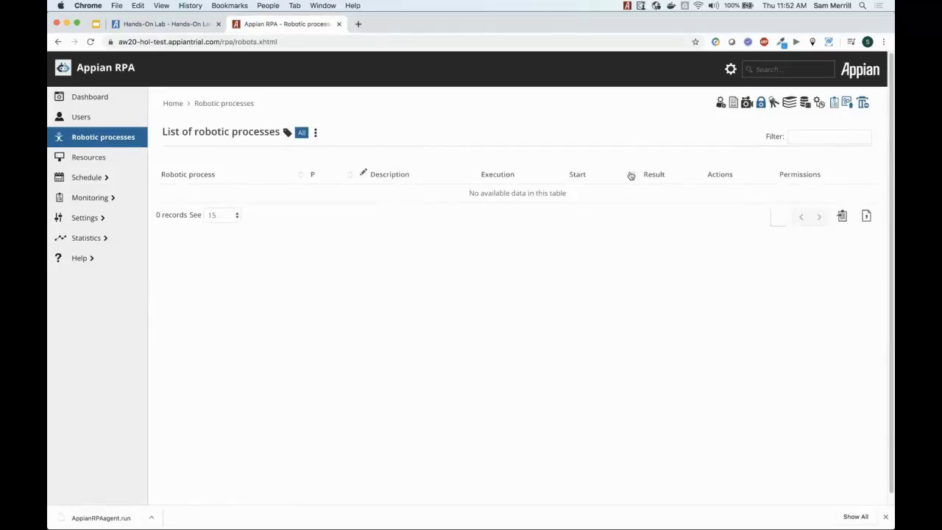
pyautogui.click(720, 105)
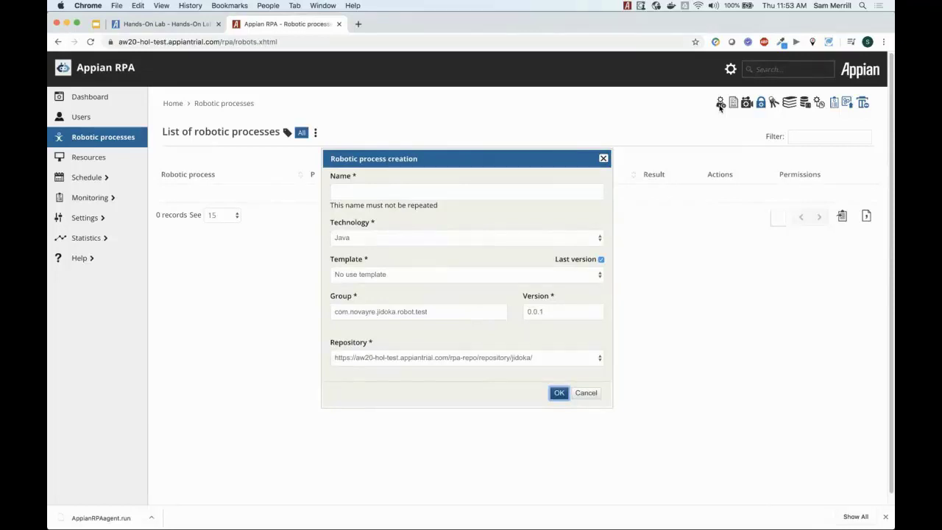
pyautogui.click(368, 195)
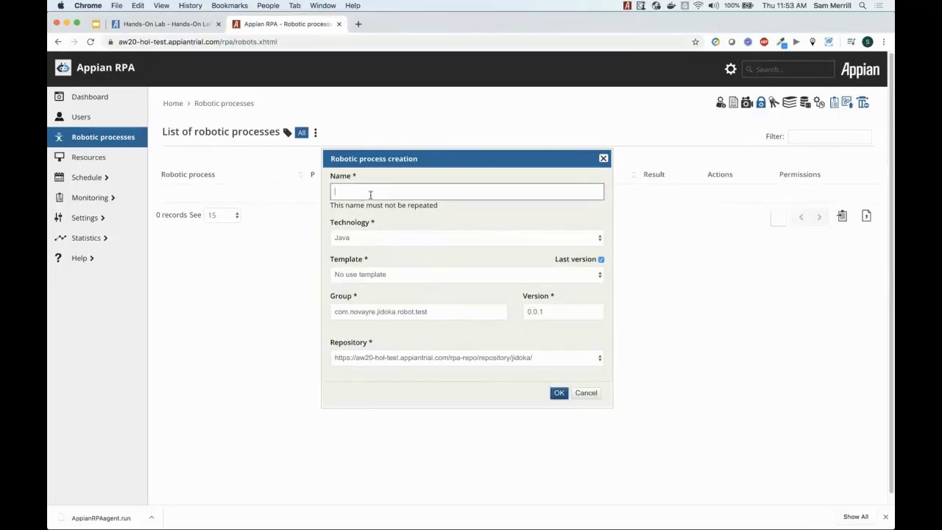
pyautogui.write('Excel D')
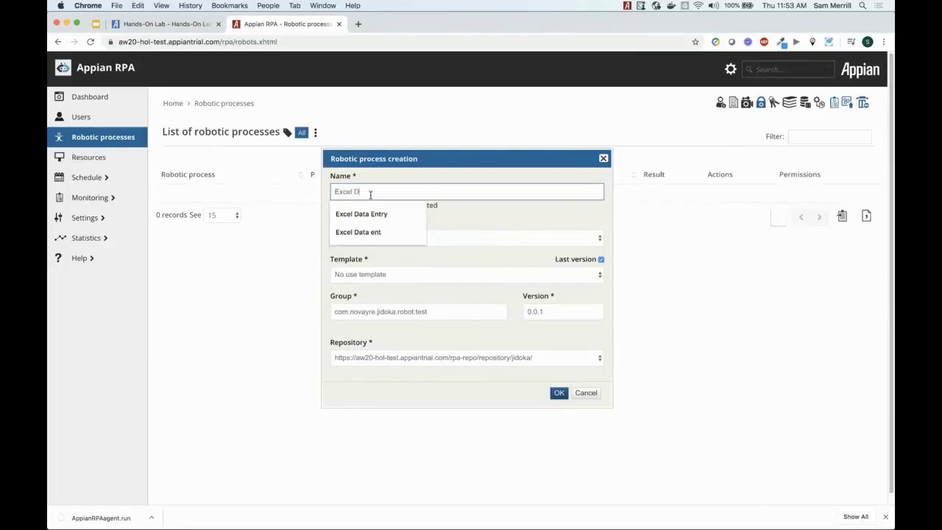
pyautogui.write('ata Entry')
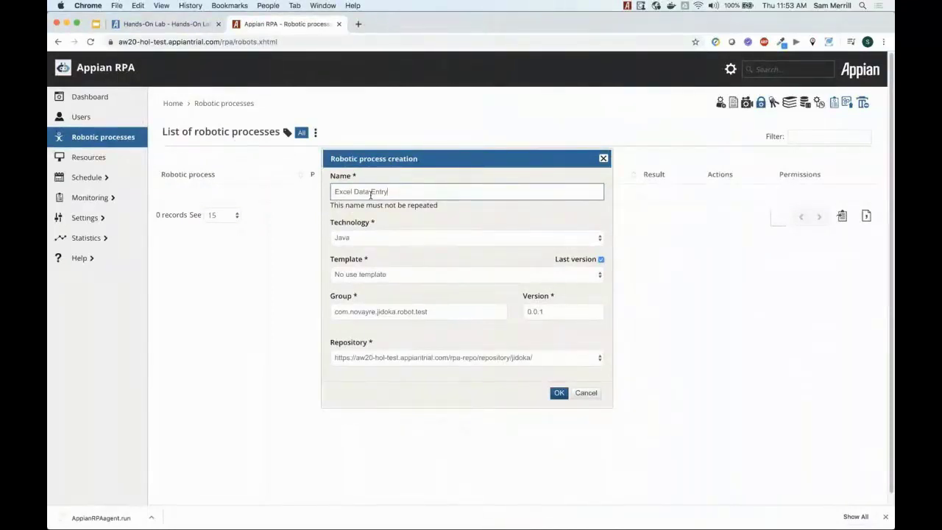
# Keep Java as the process's technology and choose the Hands on Lab (robot-hol-archetype-6.8.3) template.
pyautogui.click(405, 236)
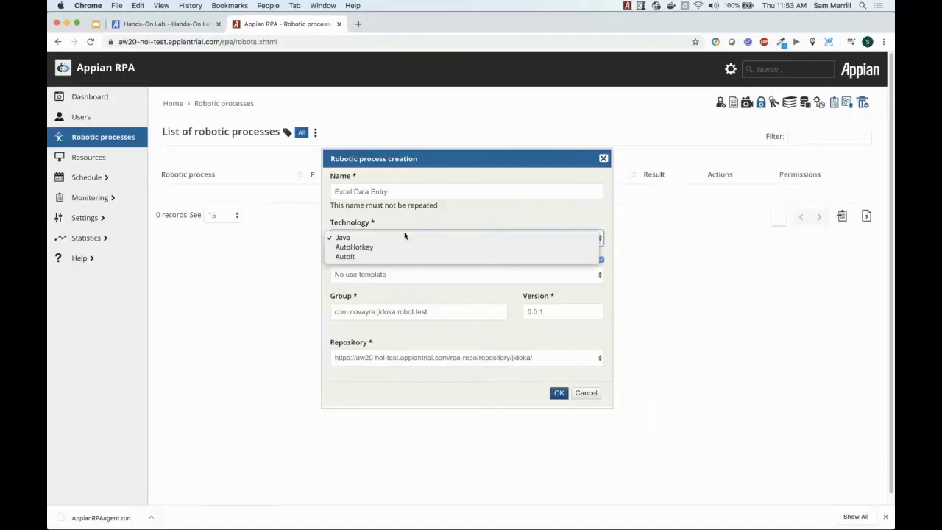
pyautogui.click(409, 227)
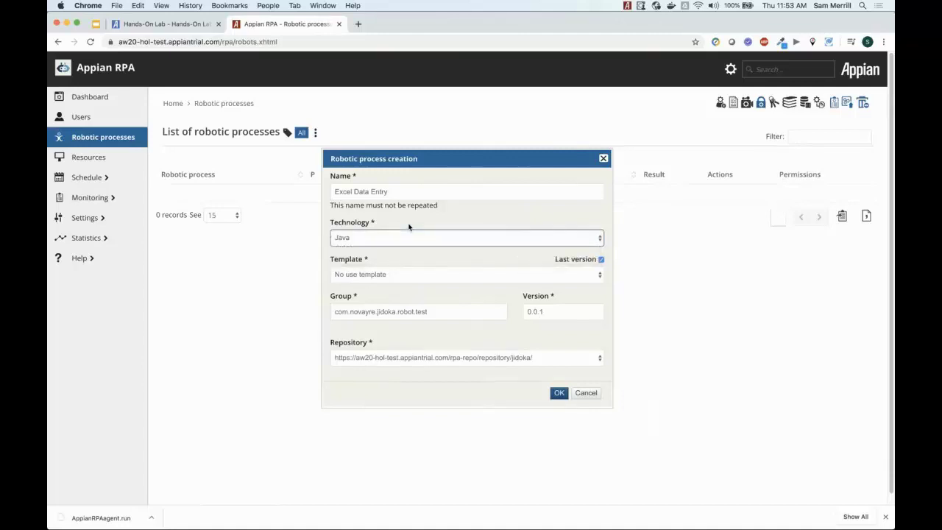
pyautogui.click(415, 275)
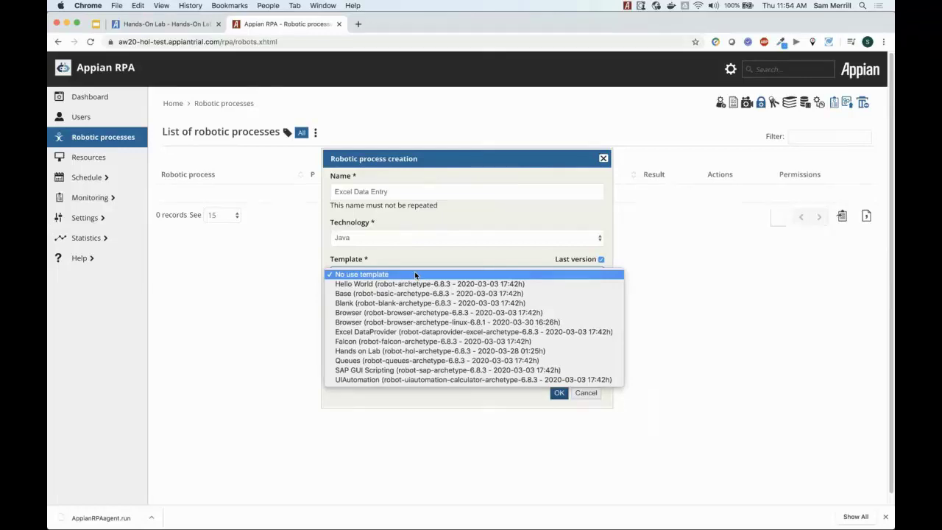
pyautogui.click(363, 353)
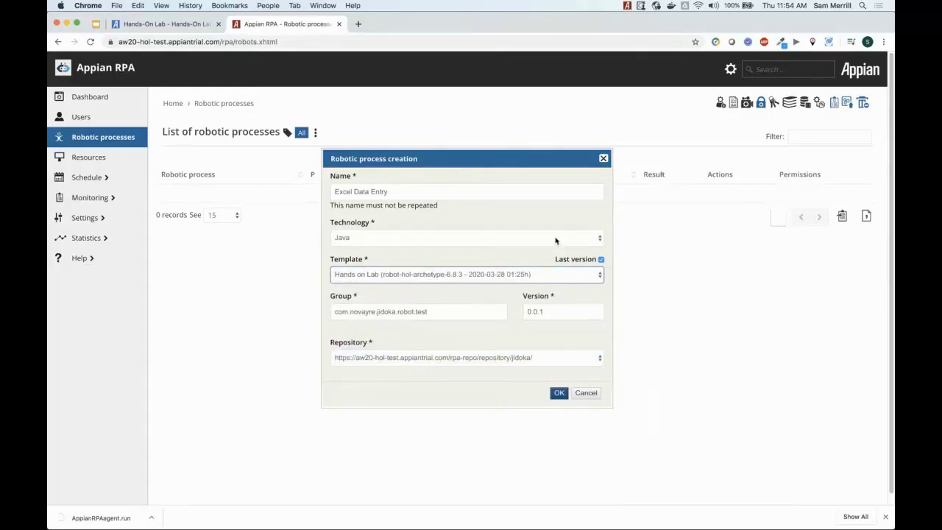
pyautogui.click(461, 339)
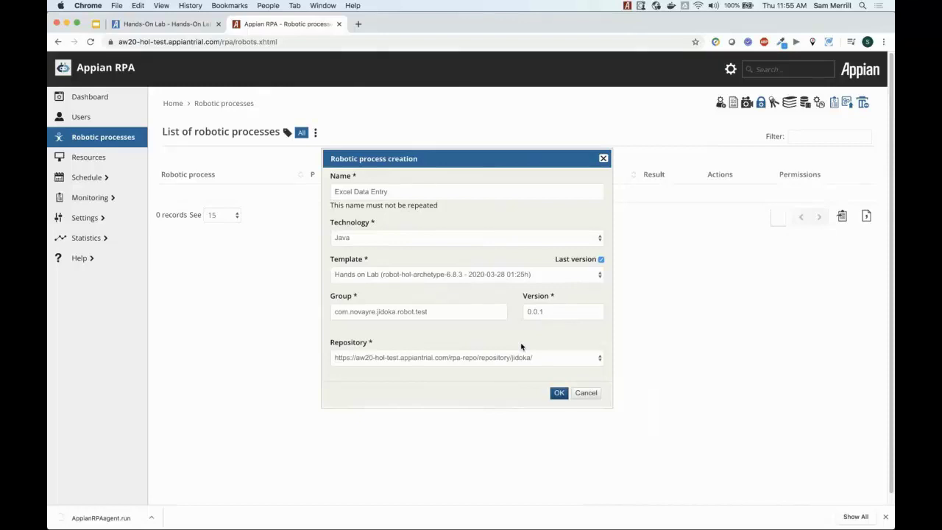
pyautogui.click(539, 359)
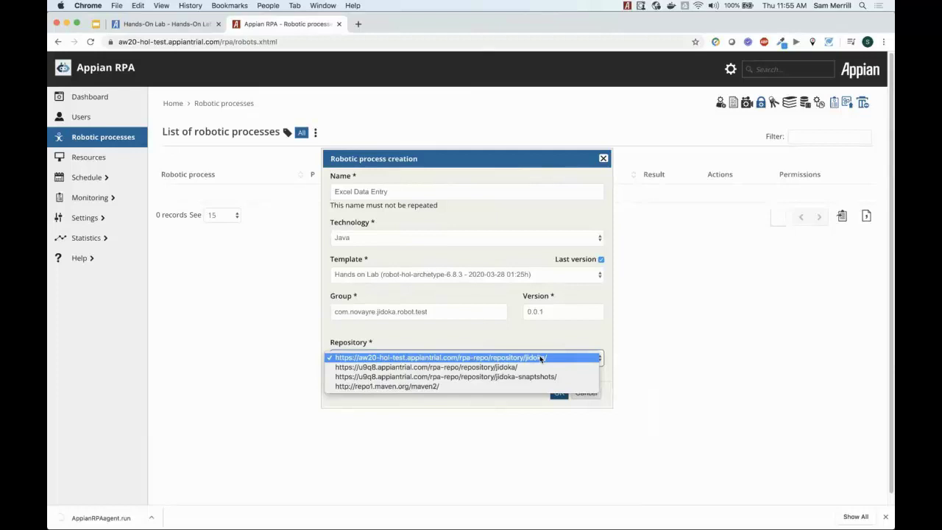
pyautogui.click(541, 358)
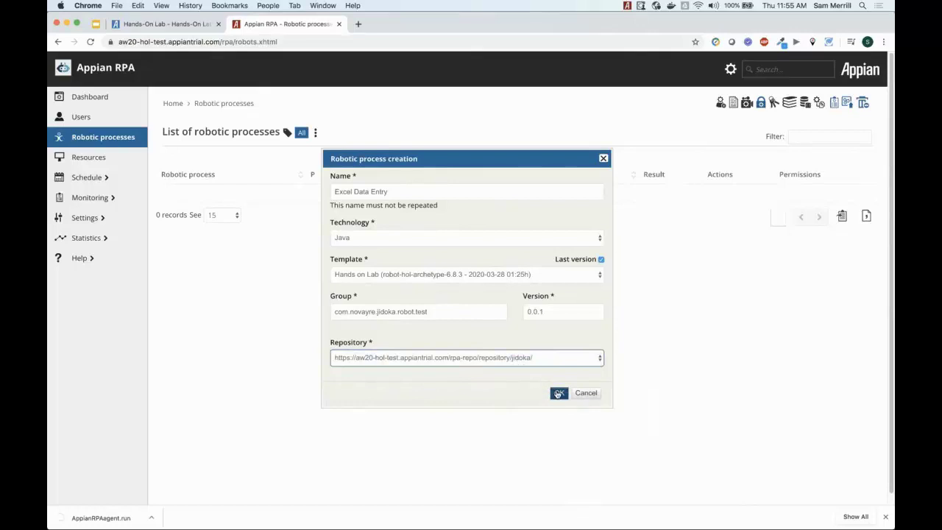
pyautogui.click(559, 394)
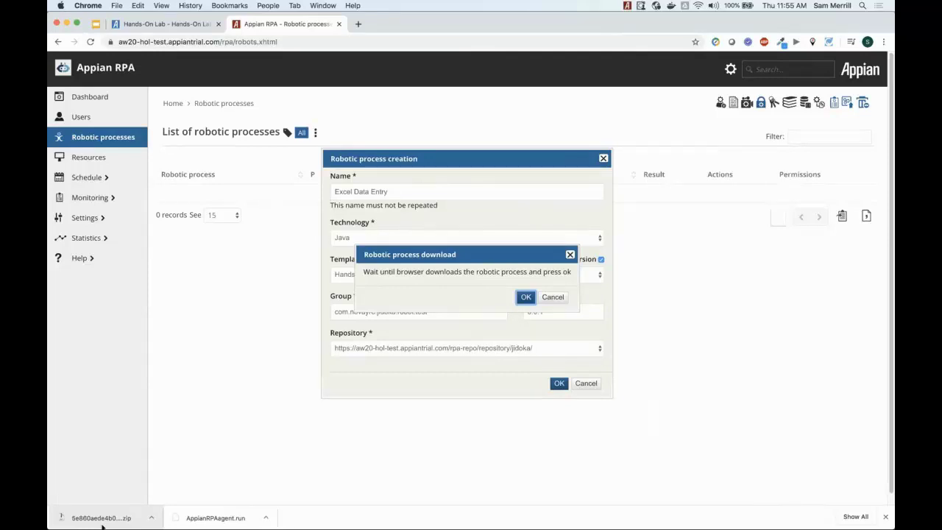
pyautogui.click(526, 298)
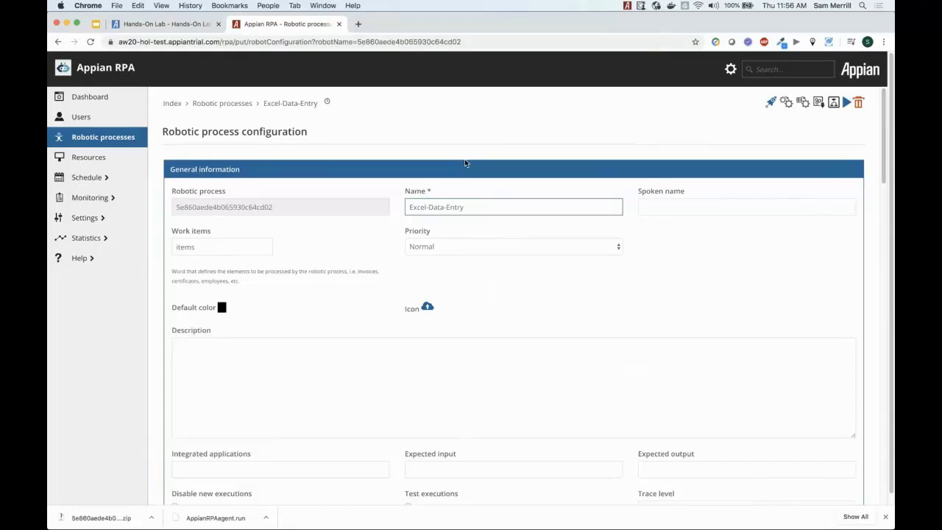
# Examine the Excel-Data-Entry process configuration, including the Priority options, the general information fields and the variables and workflow sections.
pyautogui.click(474, 251)
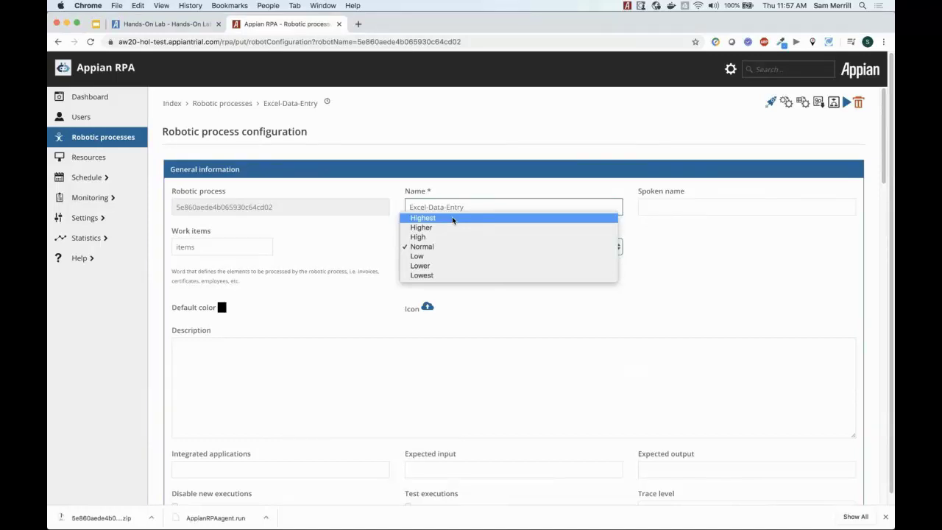
pyautogui.click(373, 238)
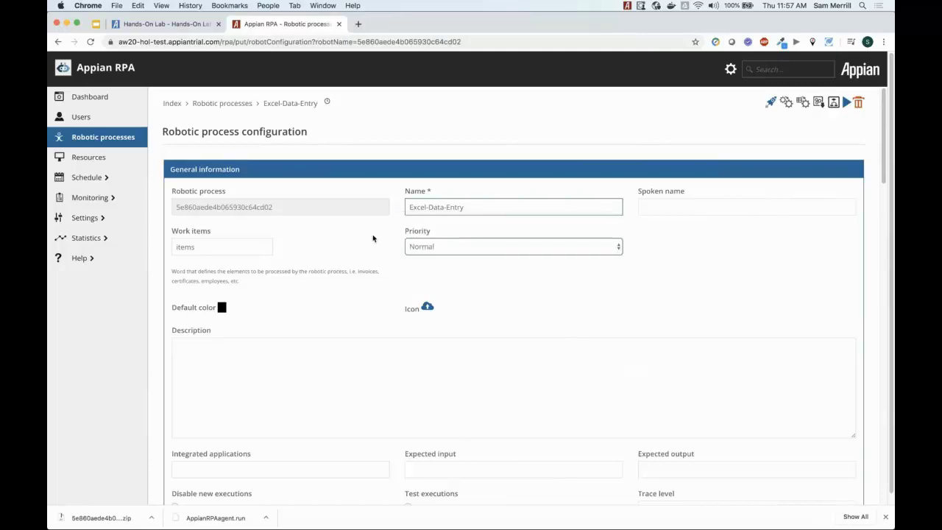
pyautogui.scroll(-1, 374, 238)
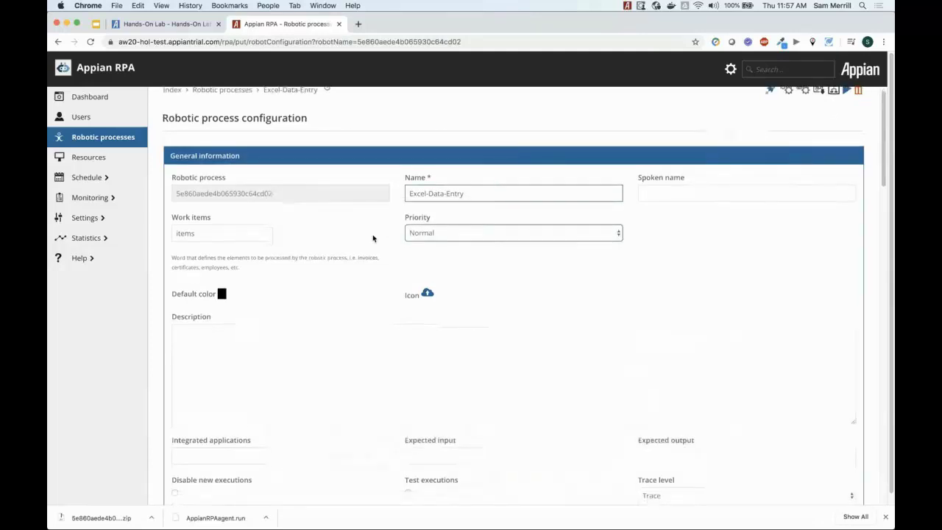
pyautogui.scroll(-3, 373, 238)
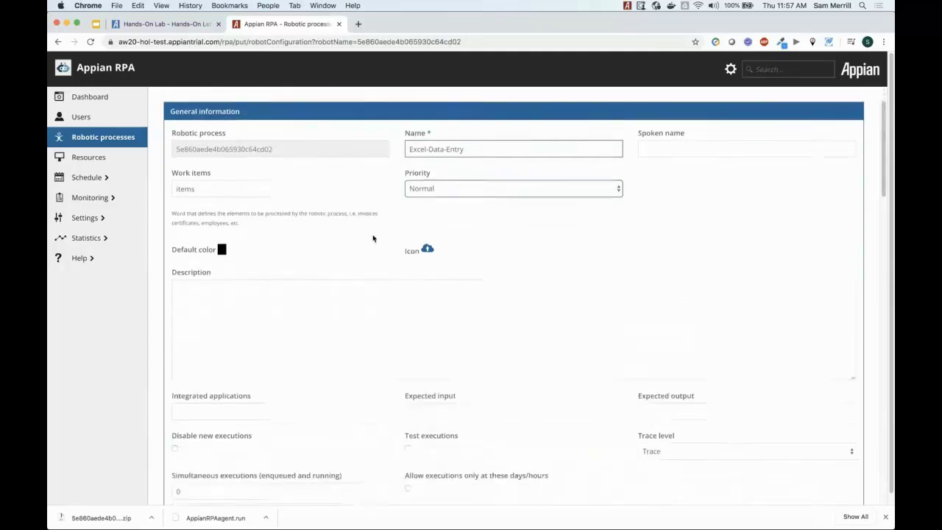
pyautogui.scroll(-3, 373, 238)
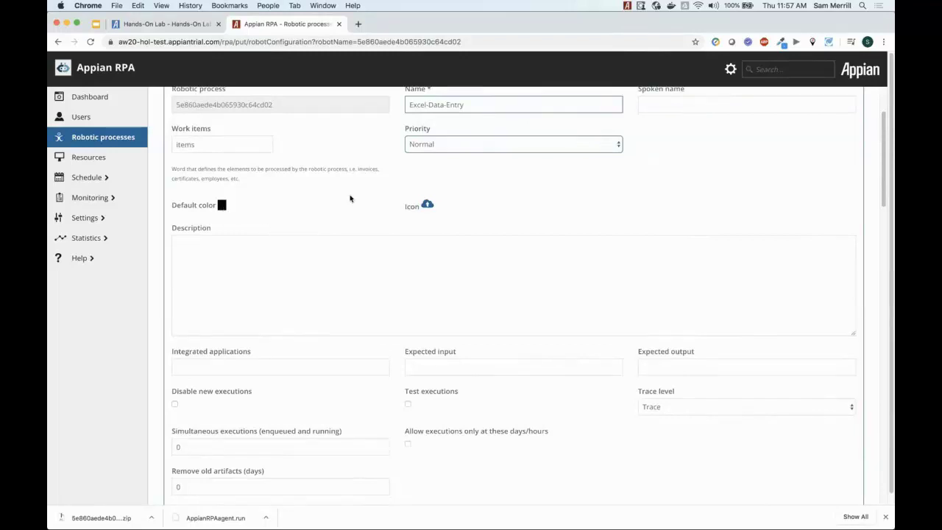
pyautogui.scroll(-5, 348, 203)
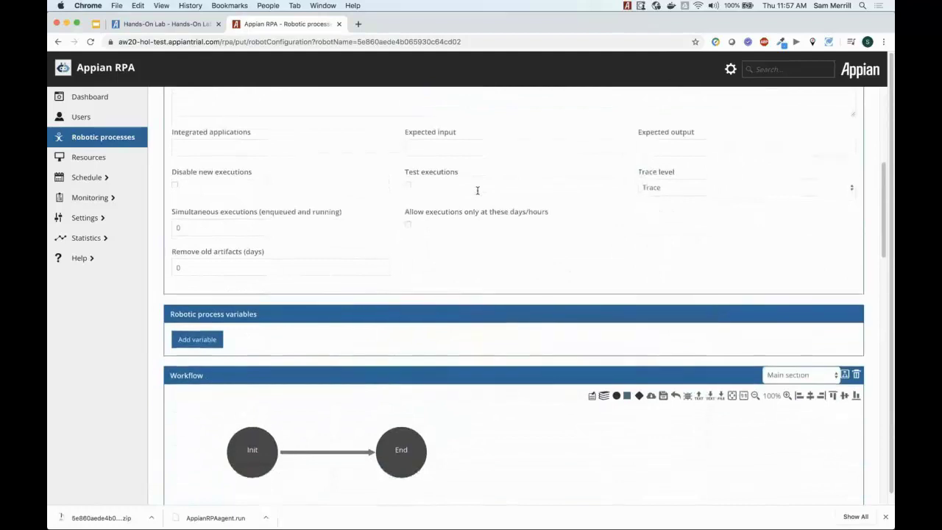
pyautogui.scroll(8, 478, 192)
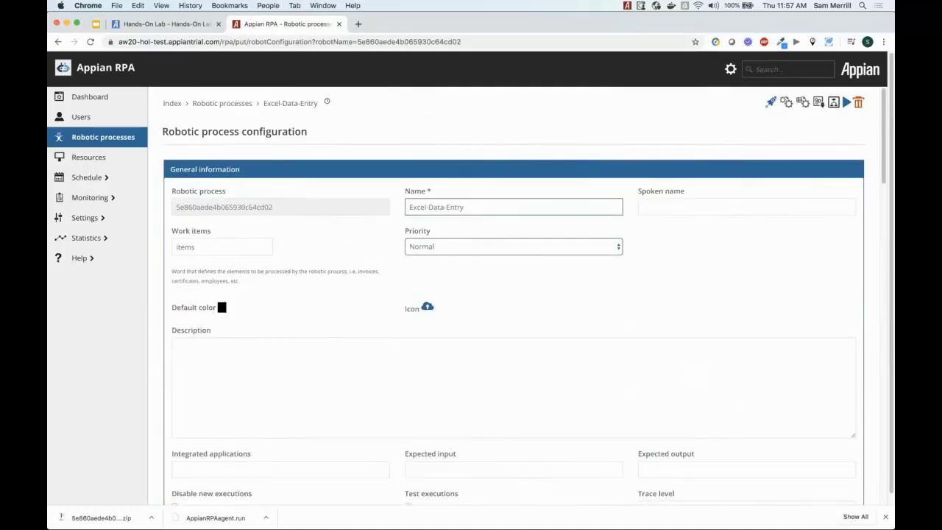
pyautogui.scroll(-10, 440, 126)
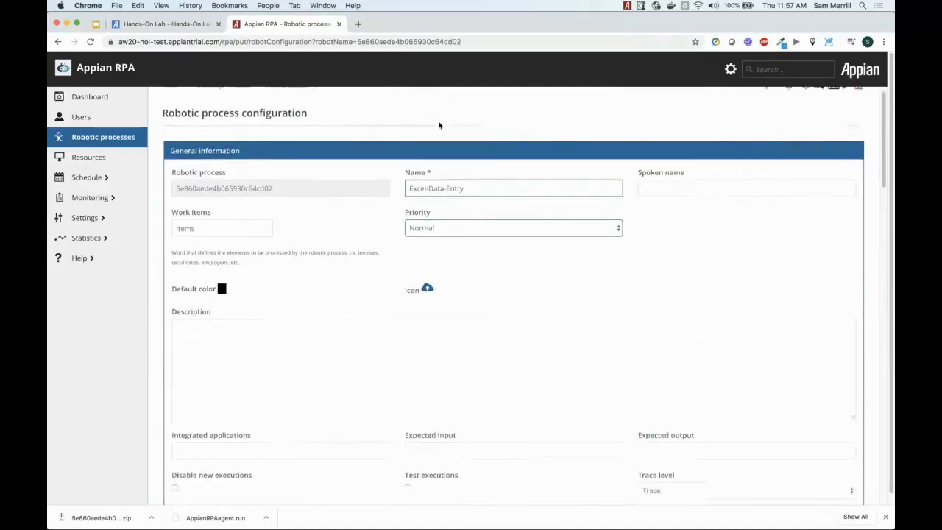
pyautogui.scroll(-4, 439, 126)
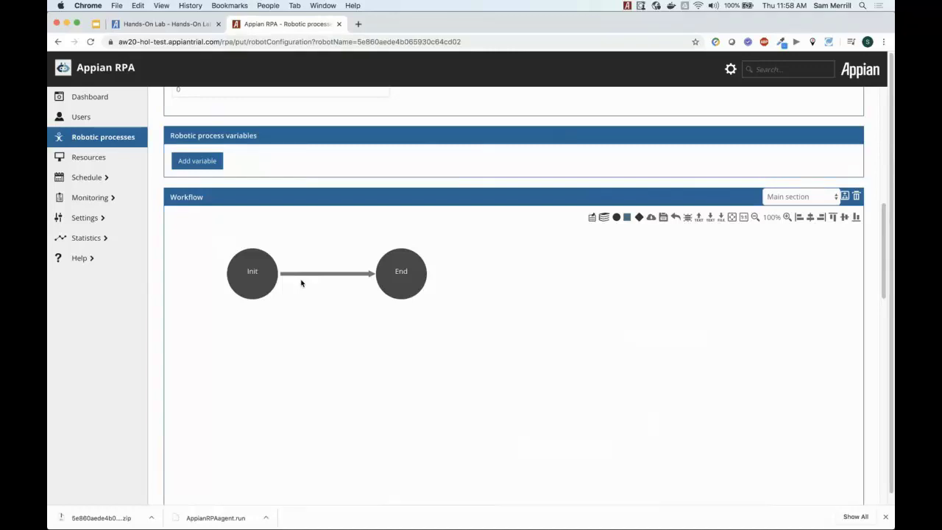
# Add an action to the workflow, place it below the Init node, and label it Invoke.
pyautogui.moveTo(219, 237); pyautogui.dragTo(457, 335)
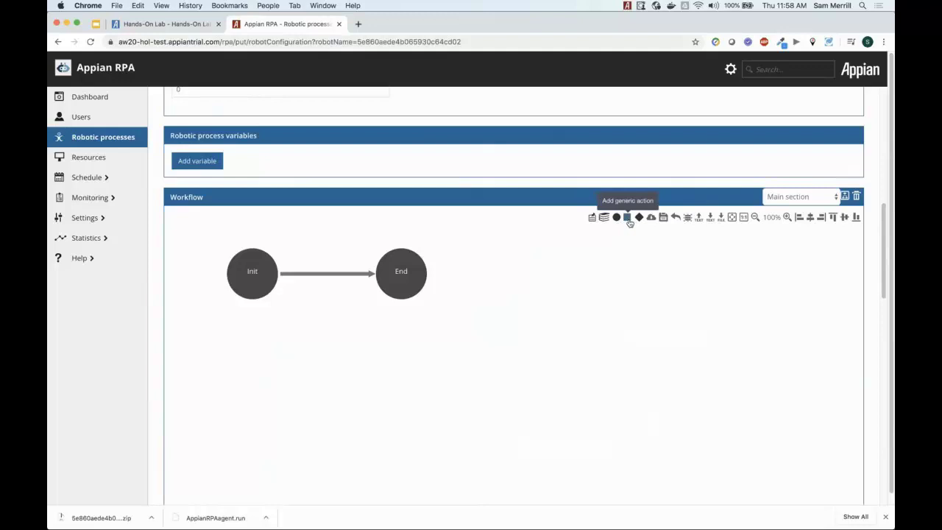
pyautogui.click(593, 217)
pyautogui.moveTo(265, 315); pyautogui.dragTo(259, 345)
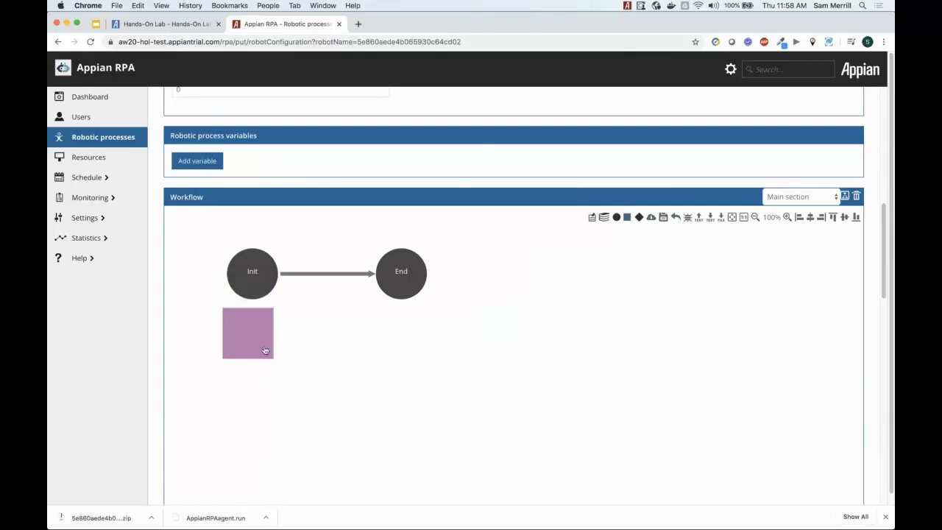
pyautogui.doubleClick(262, 346)
pyautogui.write('Invoke')
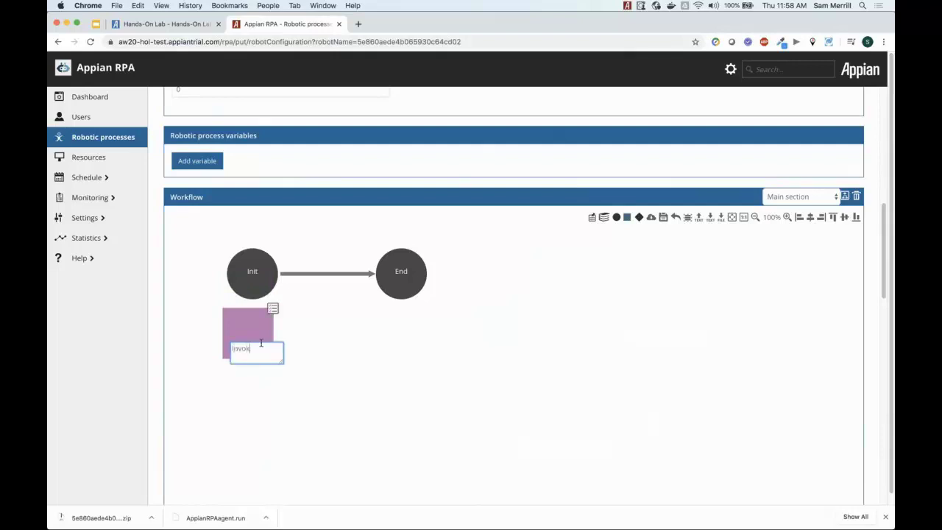
pyautogui.click(318, 354)
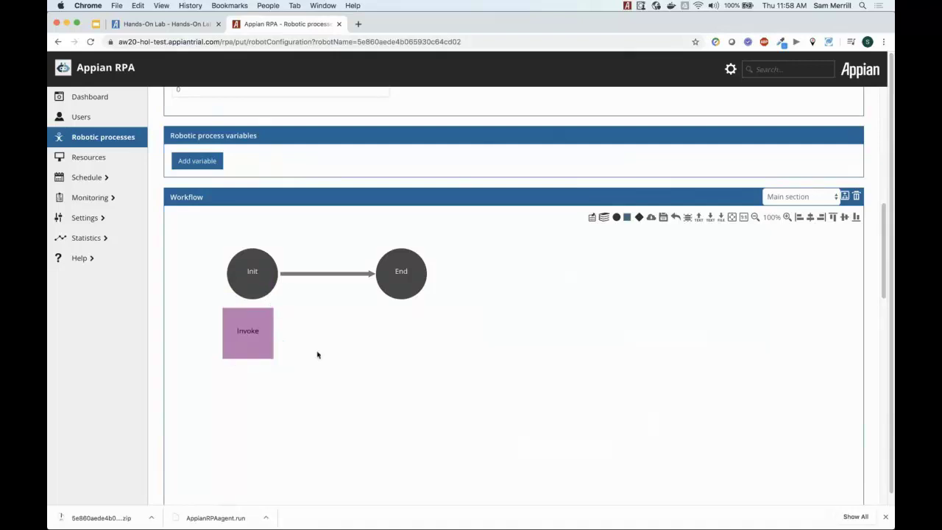
# Delete the Invoke action and the connector between the Init and End nodes.
pyautogui.click(257, 350)
pyautogui.press('Delete')
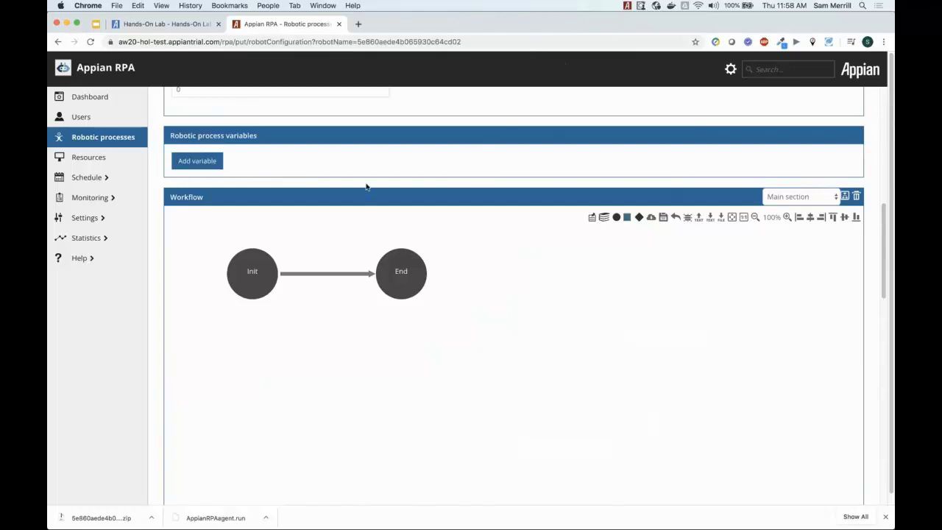
pyautogui.click(305, 276)
pyautogui.press('Delete')
pyautogui.press('super+z')
pyautogui.click(322, 275)
pyautogui.press('Delete')
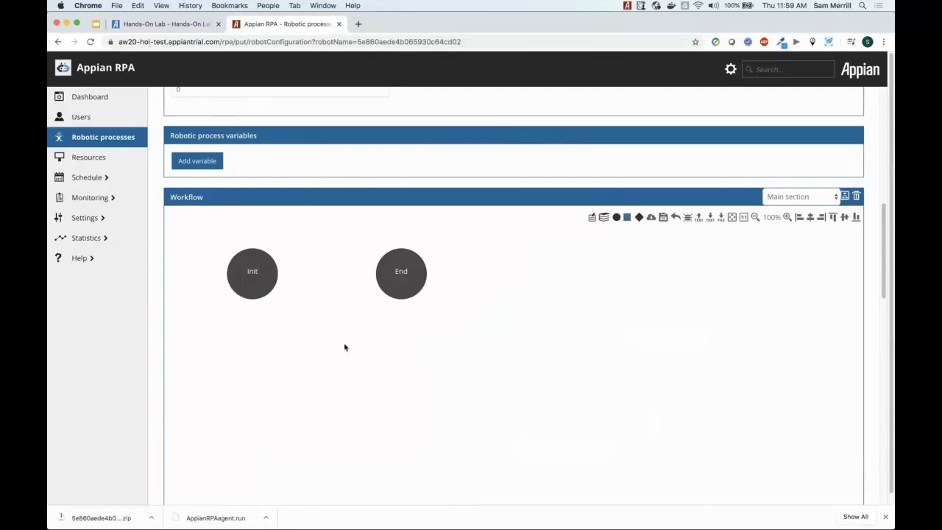
# Move the End node to the far right of the workflow, lower the Init node to about the same level, and rename Init as Start.
pyautogui.click(401, 289)
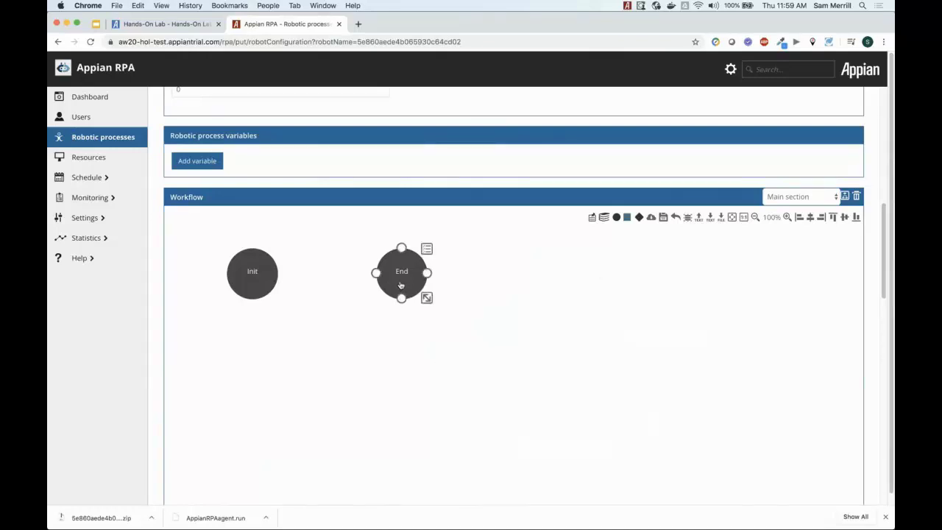
pyautogui.moveTo(400, 286); pyautogui.dragTo(783, 348)
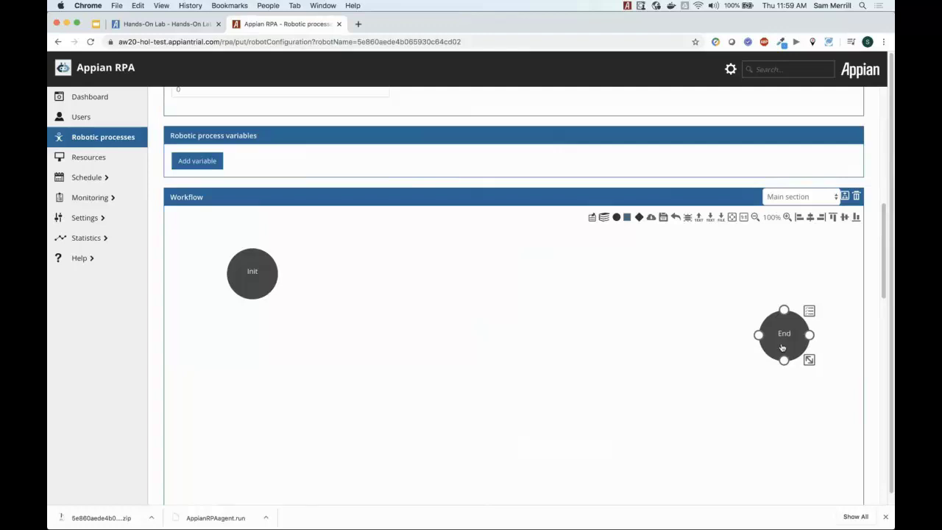
pyautogui.moveTo(277, 276); pyautogui.dragTo(256, 336)
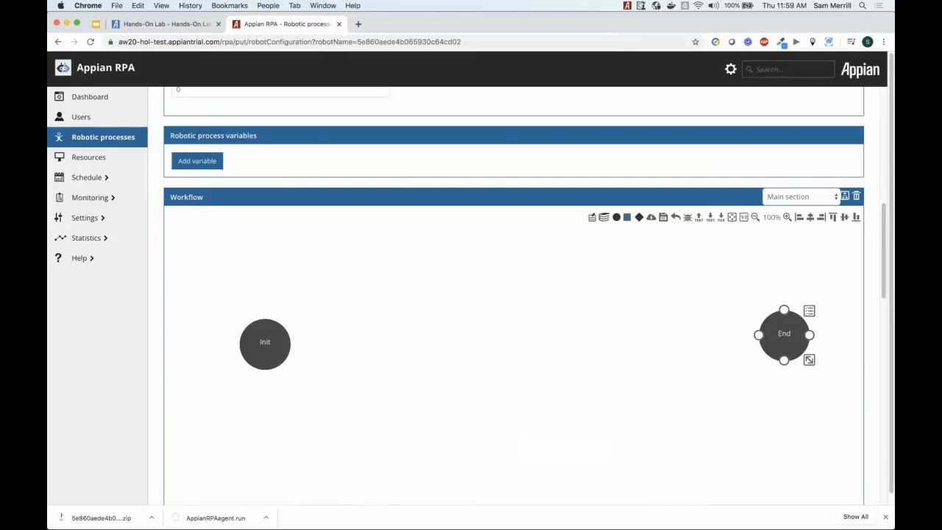
pyautogui.doubleClick(264, 344)
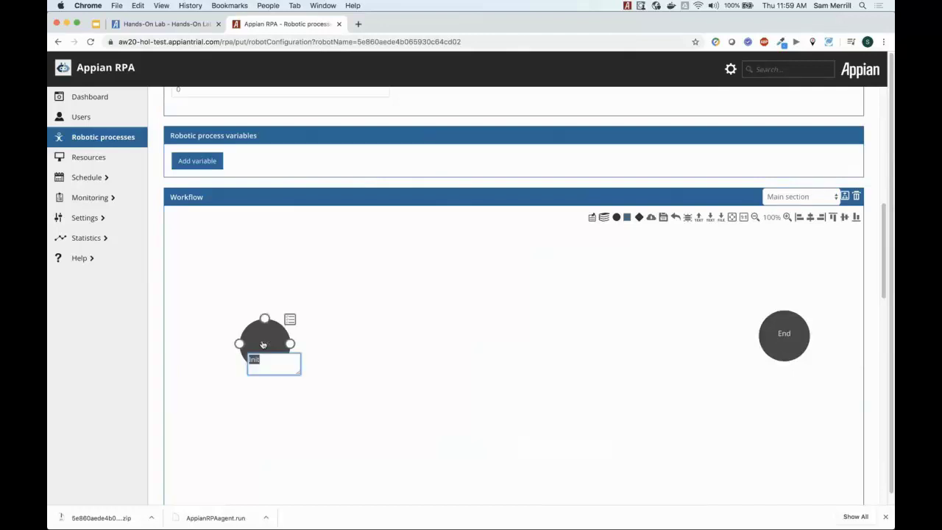
pyautogui.write('Start')
pyautogui.click(377, 356)
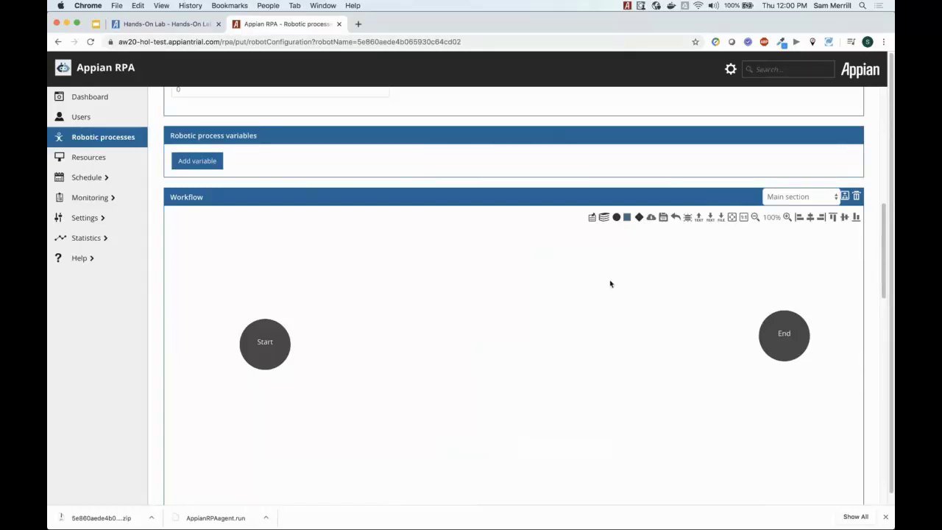
# Add three actions to the workflow and spread them in a row between the Start and End nodes.
pyautogui.click(627, 217)
pyautogui.click(627, 218)
pyautogui.click(628, 217)
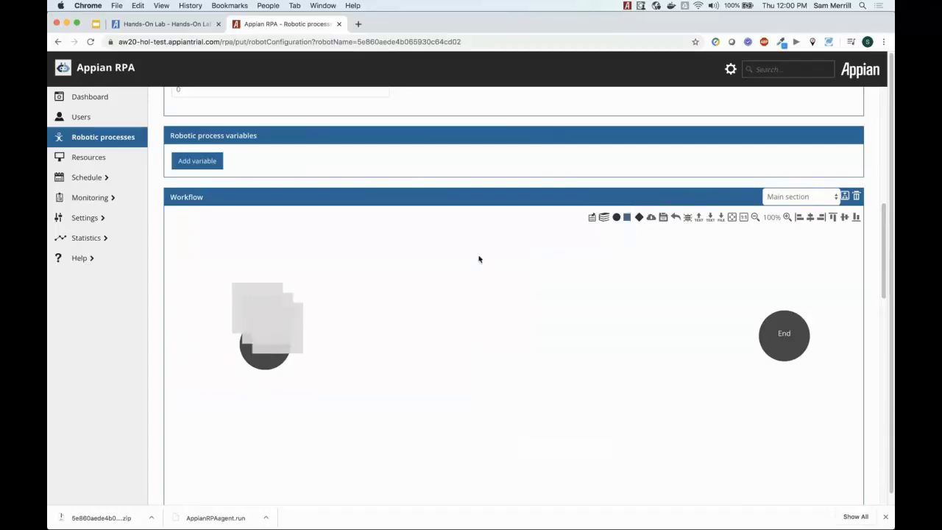
pyautogui.moveTo(287, 333); pyautogui.dragTo(698, 345)
pyautogui.moveTo(266, 326); pyautogui.dragTo(526, 346)
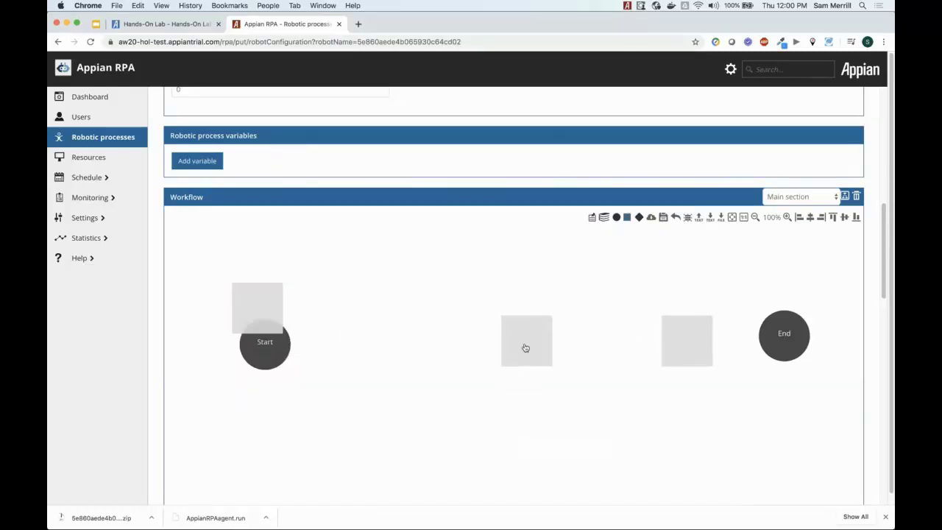
pyautogui.moveTo(251, 321); pyautogui.dragTo(371, 357)
pyautogui.moveTo(514, 355); pyautogui.dragTo(518, 273)
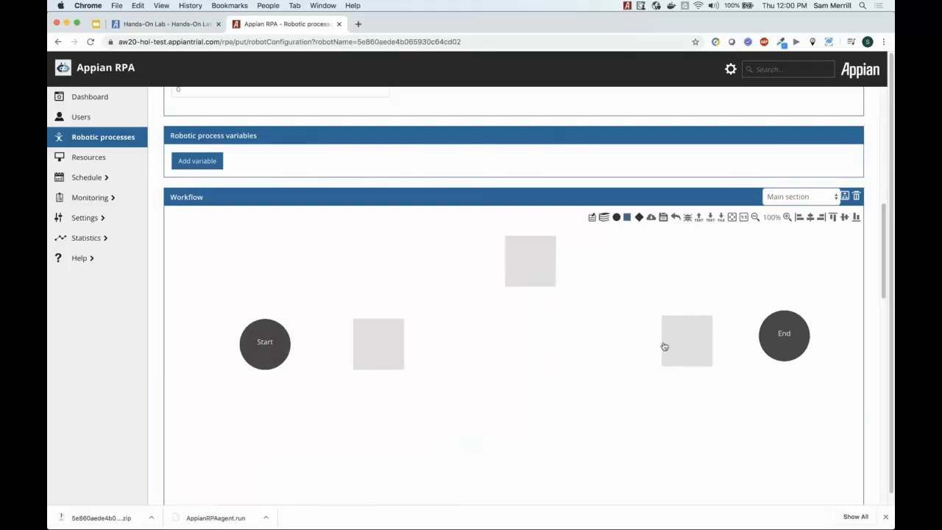
pyautogui.moveTo(663, 347)
pyautogui.mouseDown()
pyautogui.moveTo(670, 368)
pyautogui.moveTo(669, 348)
pyautogui.mouseUp()
pyautogui.moveTo(545, 280); pyautogui.dragTo(537, 362)
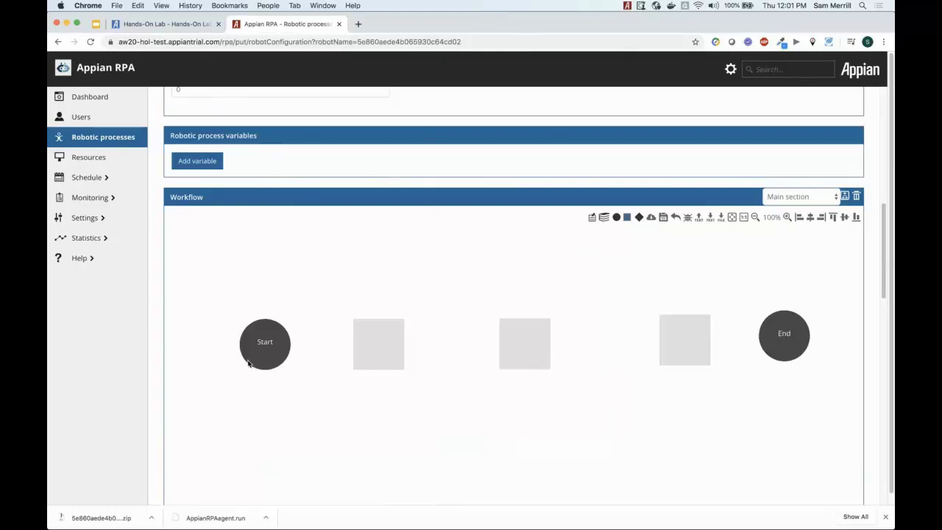
# Connect the Start node to the first blank action.
pyautogui.click(274, 355)
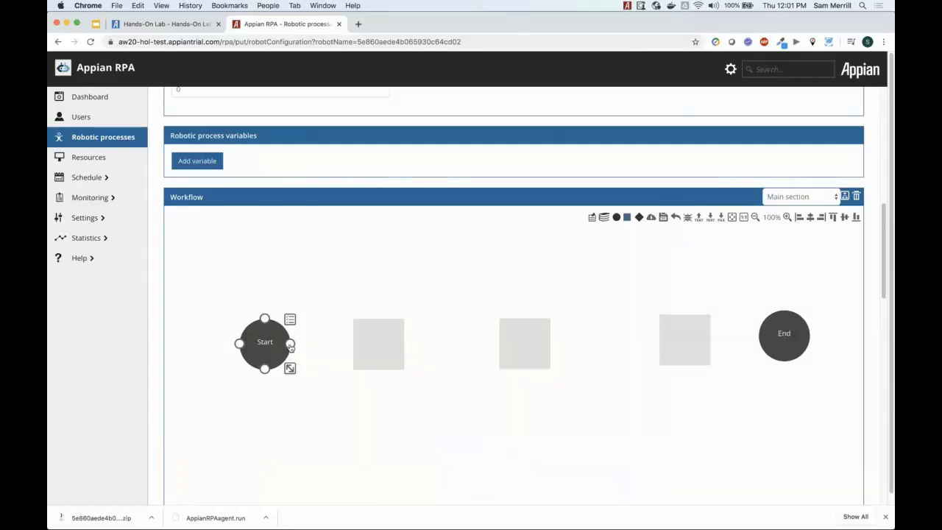
pyautogui.moveTo(290, 346); pyautogui.dragTo(353, 348)
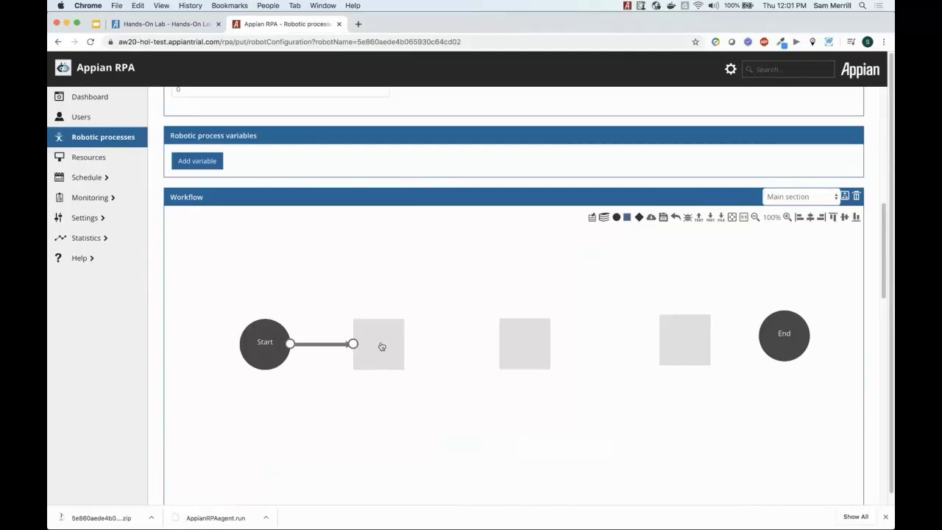
# Try to connect the first action through the second and third actions to the End node.
pyautogui.click(381, 346)
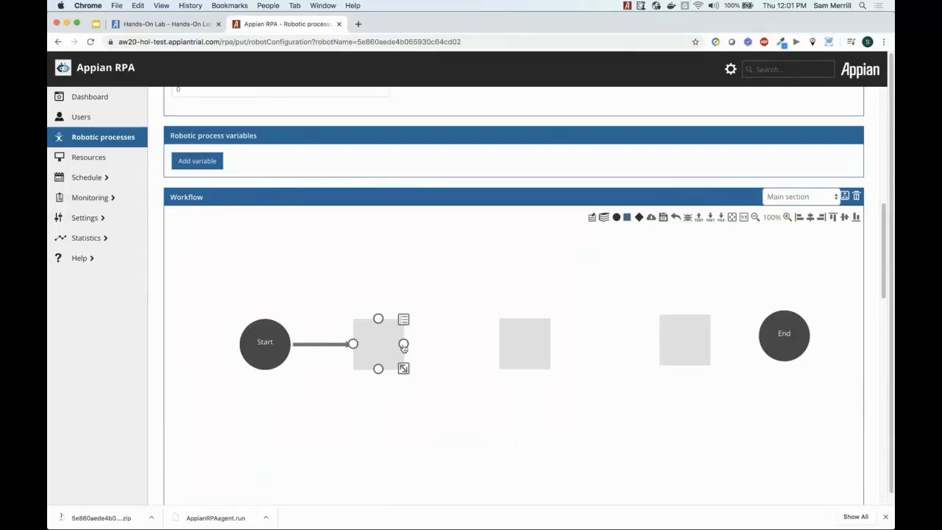
pyautogui.moveTo(404, 343); pyautogui.dragTo(499, 344)
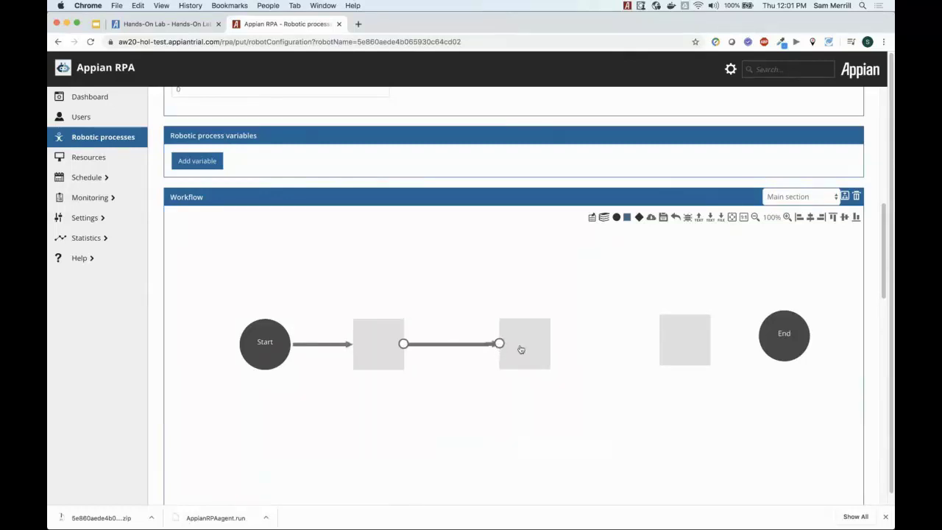
pyautogui.moveTo(547, 343)
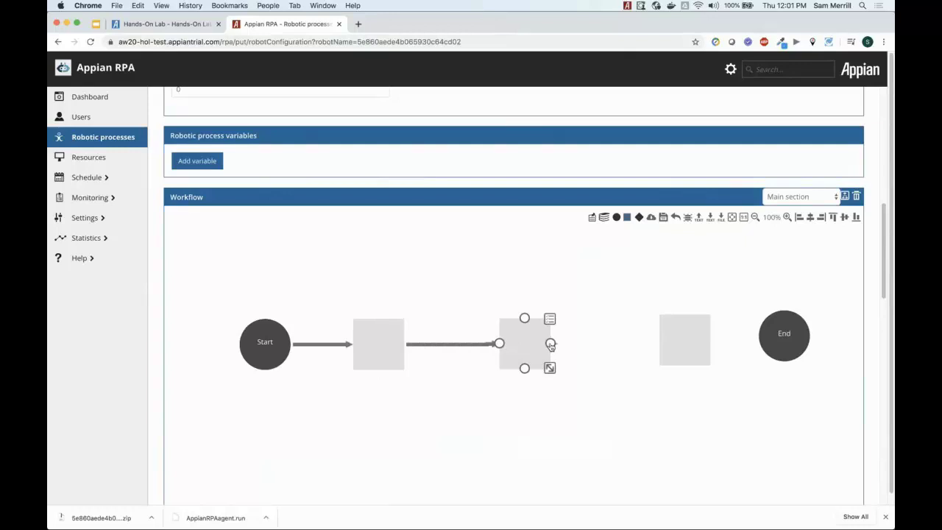
pyautogui.moveTo(550, 344); pyautogui.dragTo(757, 343)
pyautogui.moveTo(688, 347)
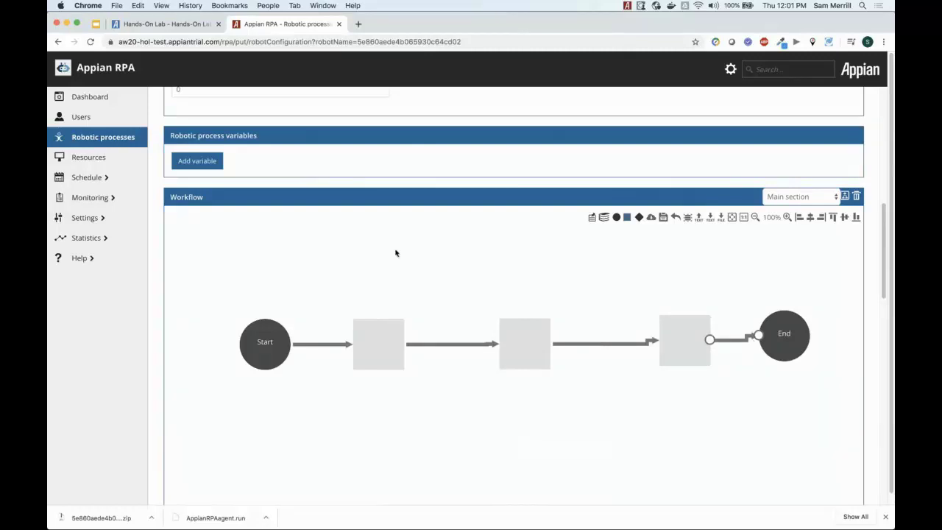
# Undo the three connections that follow the first action.
pyautogui.scroll(-3, 396, 252)
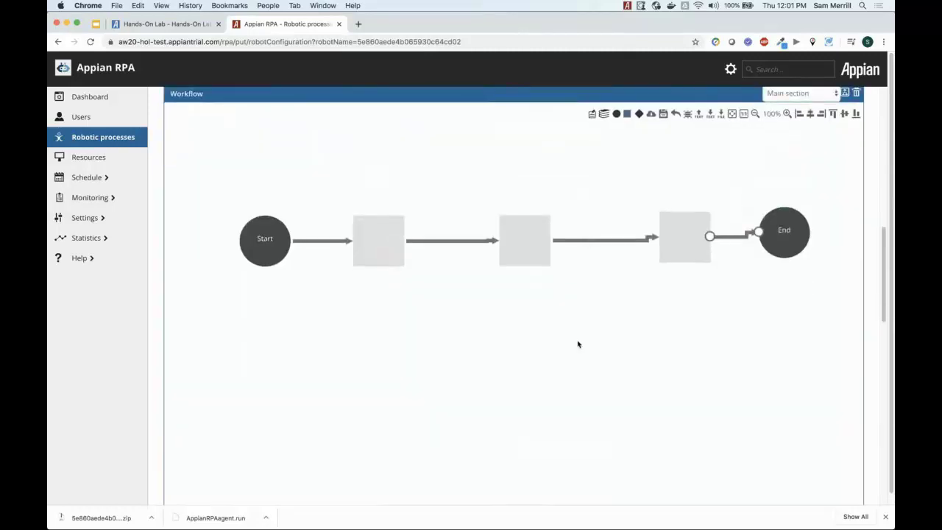
pyautogui.press('super+z')
pyautogui.press('super+z')
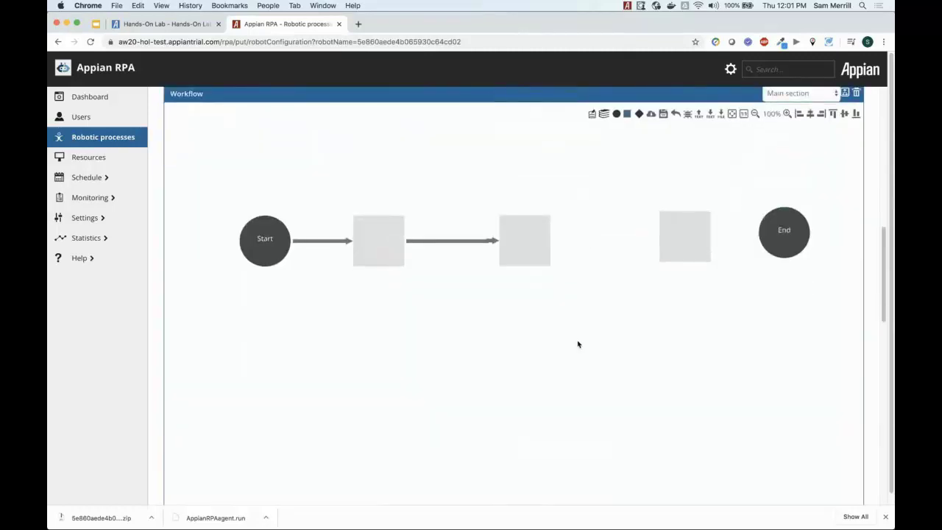
pyautogui.press('super+z')
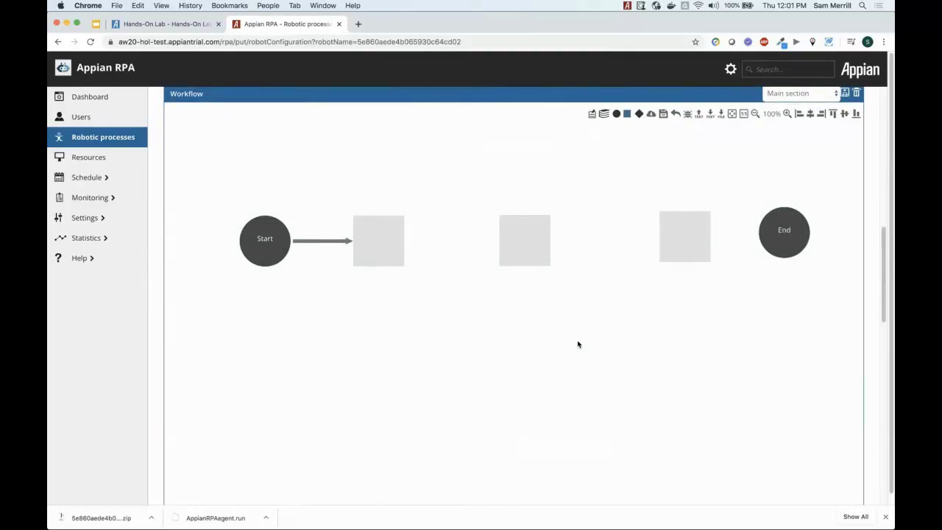
# Connect the first action to the second, the second to the third, and the third to the End node.
pyautogui.click(328, 244)
pyautogui.moveTo(393, 245)
pyautogui.moveTo(404, 241); pyautogui.dragTo(487, 243)
pyautogui.moveTo(549, 240); pyautogui.dragTo(746, 238)
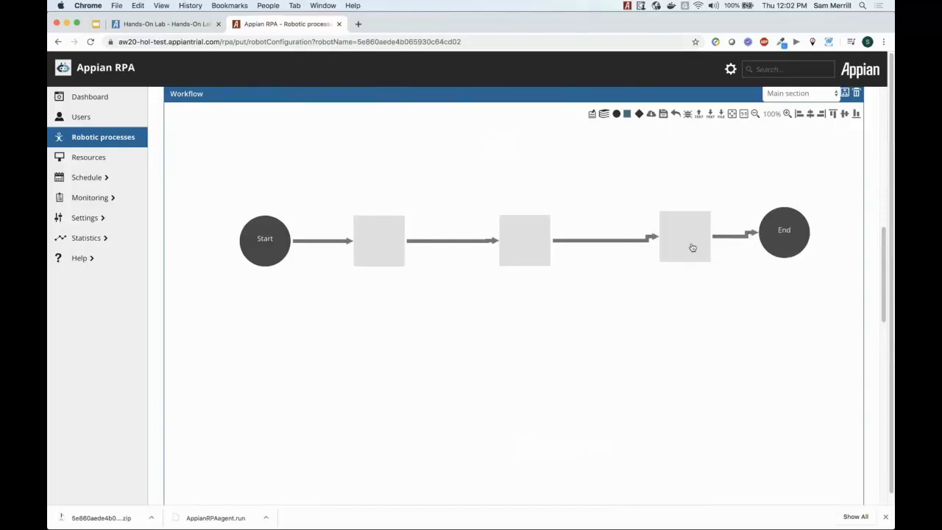
# Raise the three actions and the Start node level with the End node so the connectors run straight.
pyautogui.moveTo(692, 248); pyautogui.dragTo(685, 243)
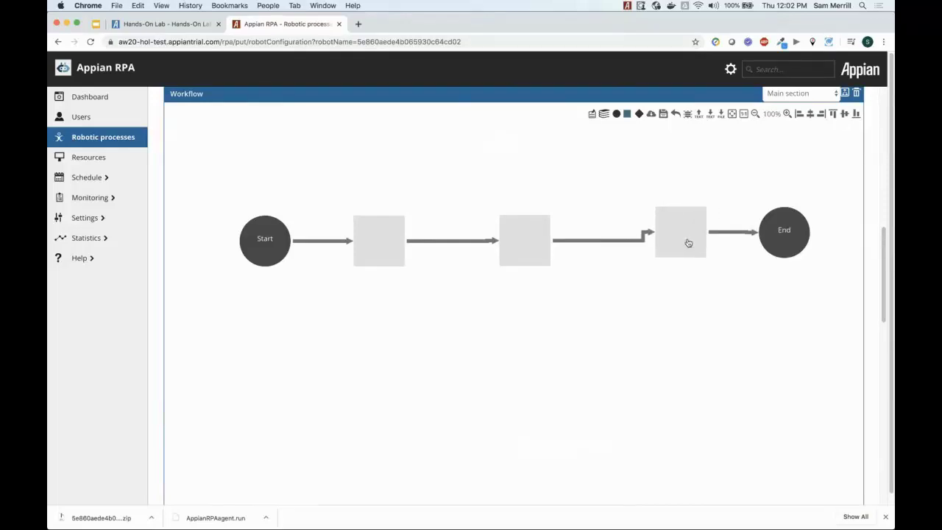
pyautogui.moveTo(540, 257); pyautogui.dragTo(533, 247)
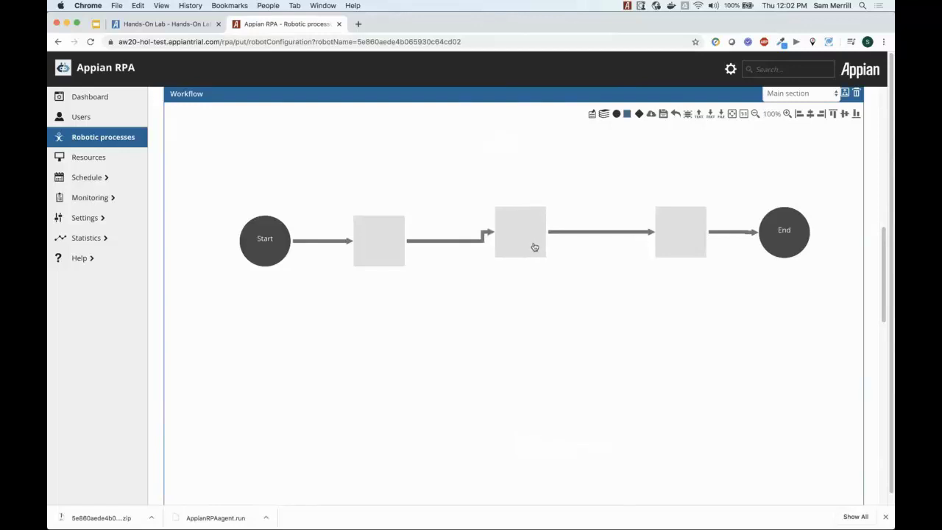
pyautogui.moveTo(398, 257); pyautogui.dragTo(397, 248)
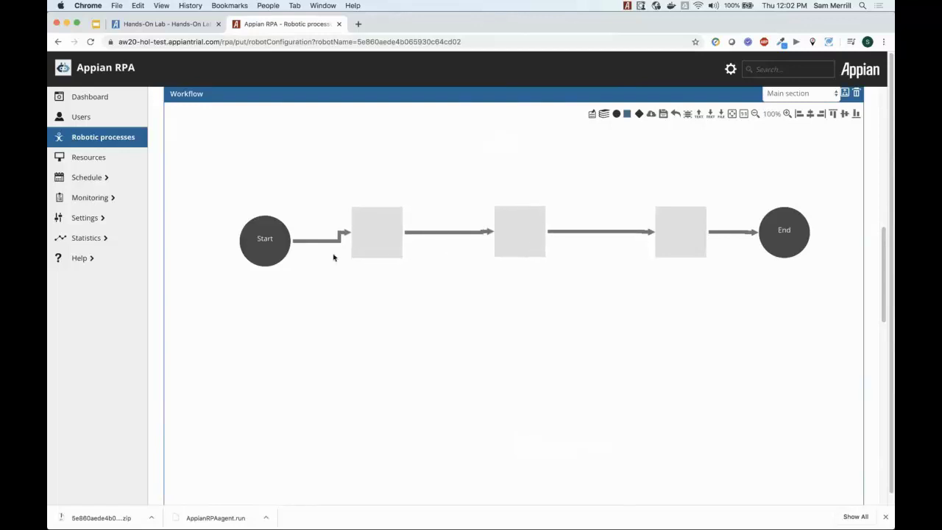
pyautogui.moveTo(269, 253); pyautogui.dragTo(257, 245)
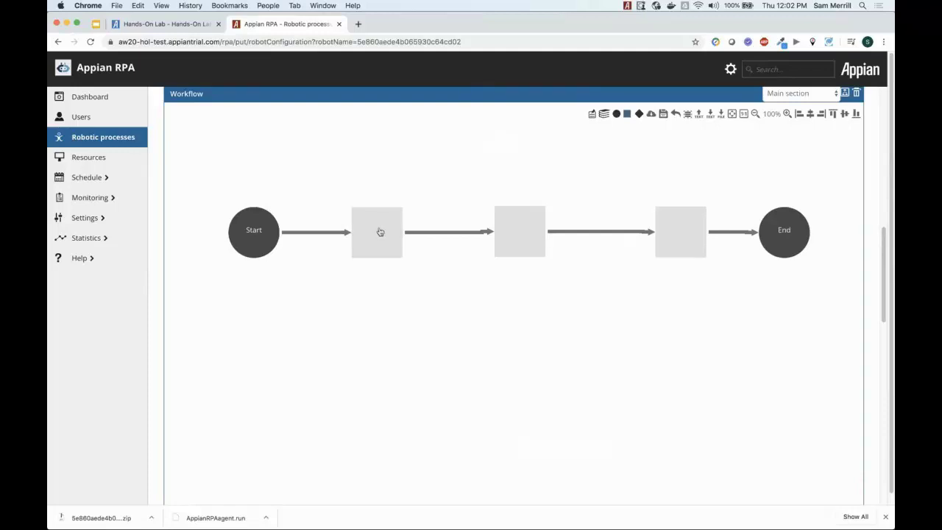
# Label the first action after Start as Open Excel.
pyautogui.moveTo(378, 234)
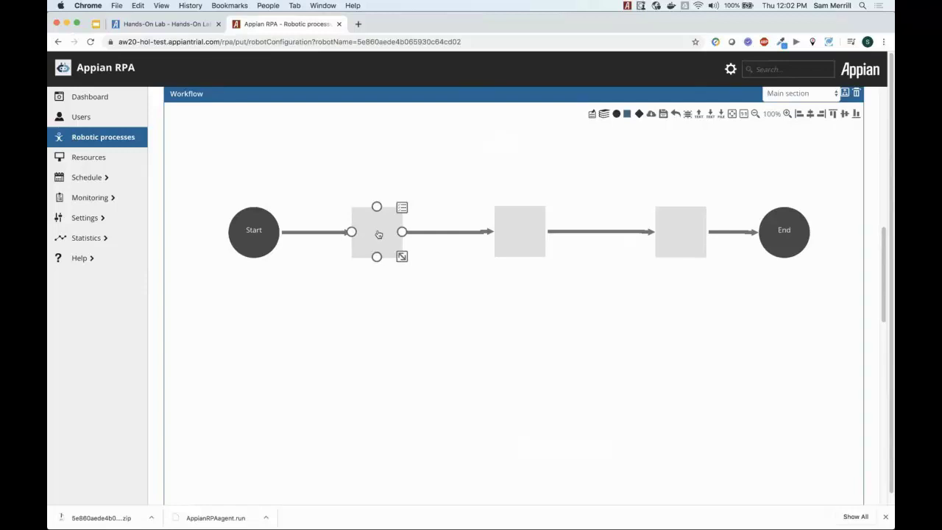
pyautogui.doubleClick(379, 235)
pyautogui.write('Open')
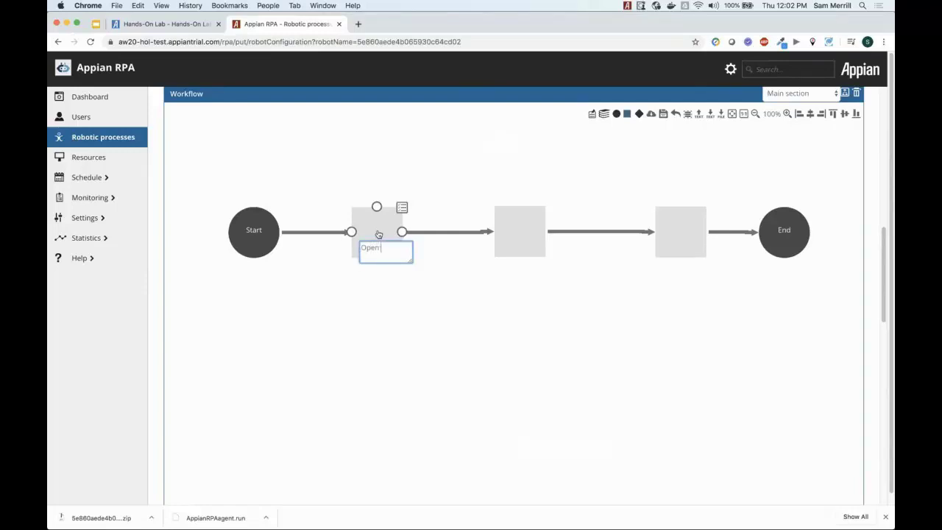
pyautogui.write(' Excel')
pyautogui.click(362, 319)
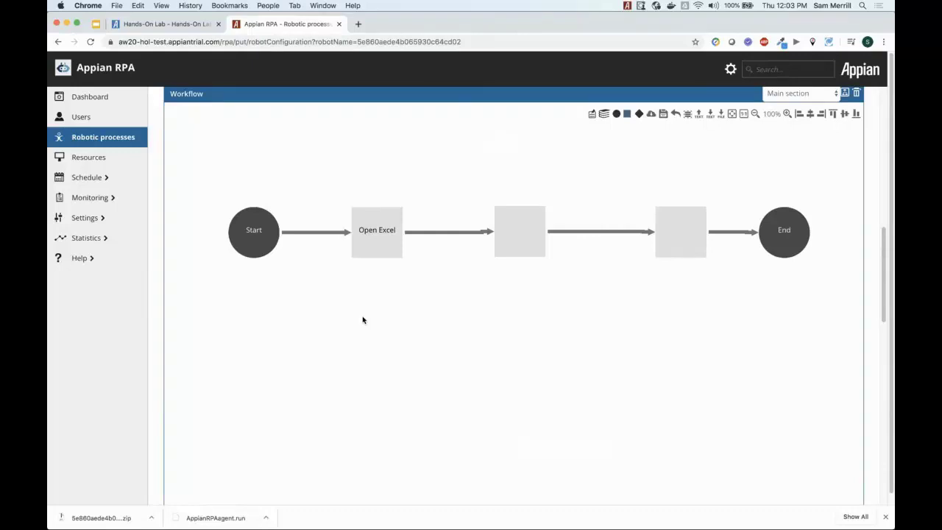
# Label the second action Enter Invoices and the third action Enter POs.
pyautogui.doubleClick(529, 239)
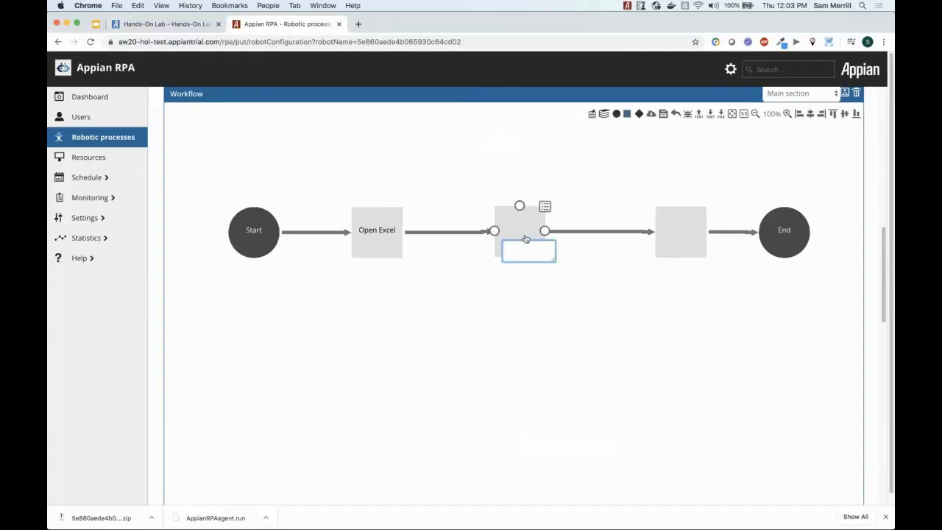
pyautogui.write('Enter Invoices')
pyautogui.click(545, 306)
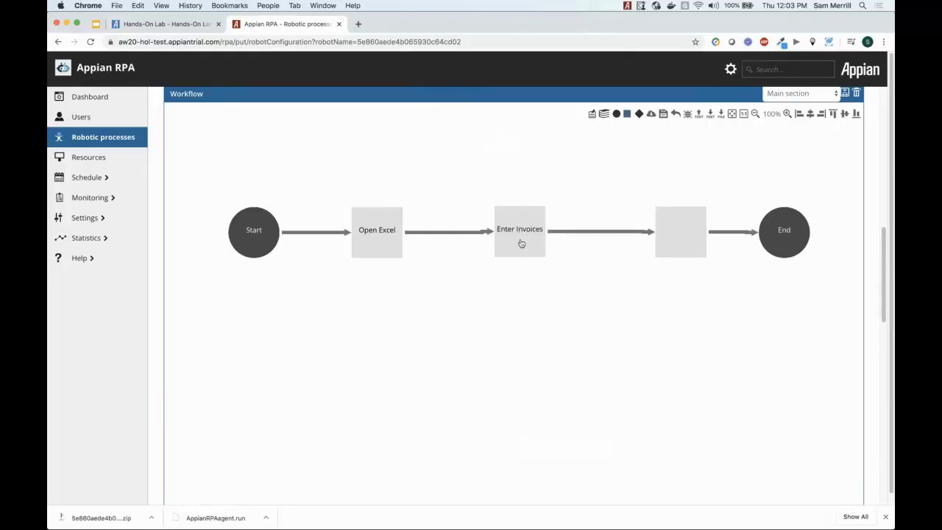
pyautogui.doubleClick(680, 232)
pyautogui.write('Enter PO')
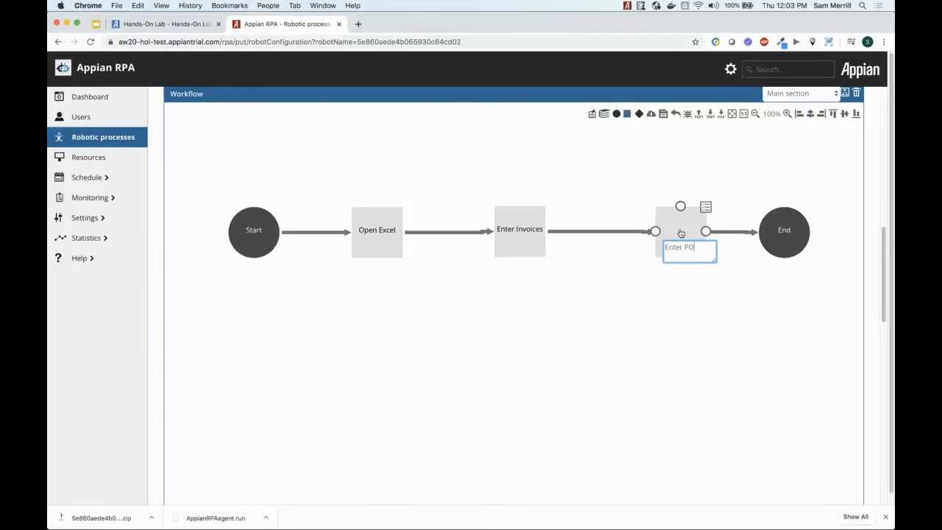
pyautogui.write('Ss')
pyautogui.click(672, 300)
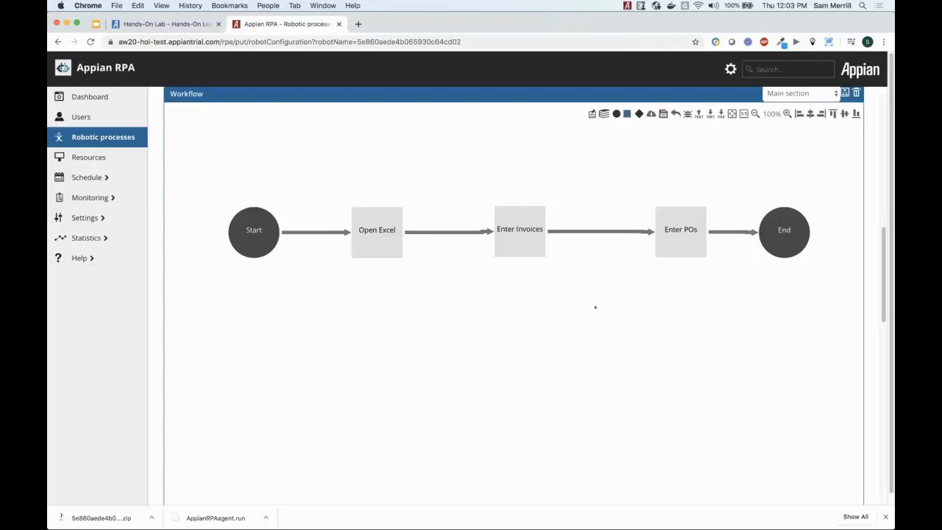
# Save the Excel-Data-Entry robotic process configuration and dismiss the resulting dialog.
pyautogui.scroll(-3, 595, 307)
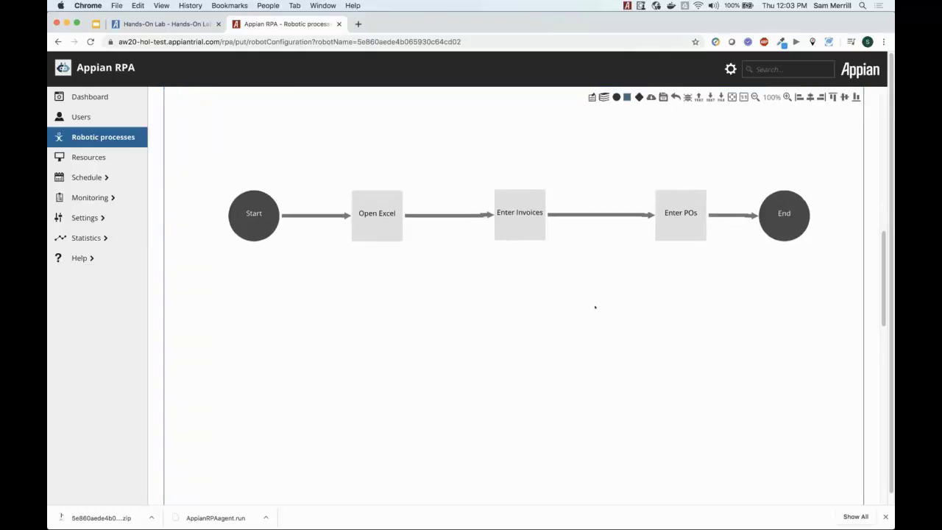
pyautogui.scroll(-20, 595, 307)
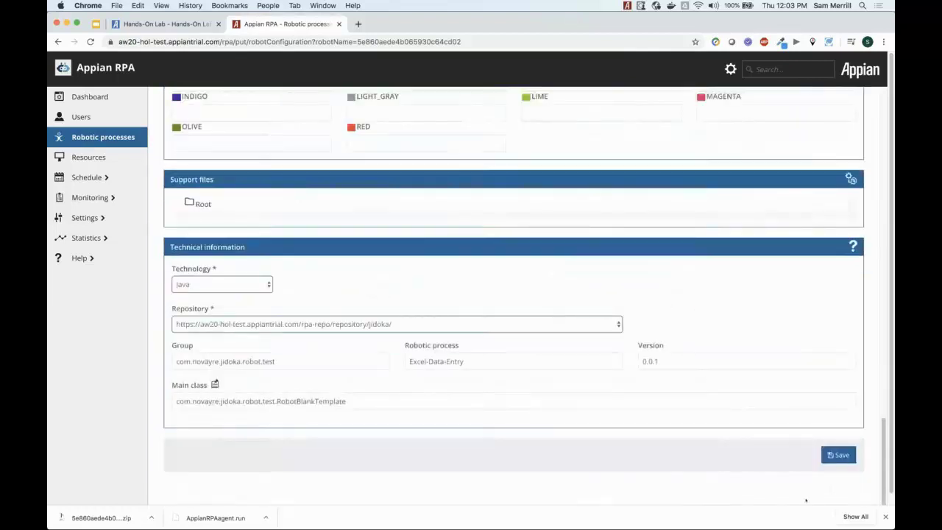
pyautogui.click(839, 455)
pyautogui.click(479, 297)
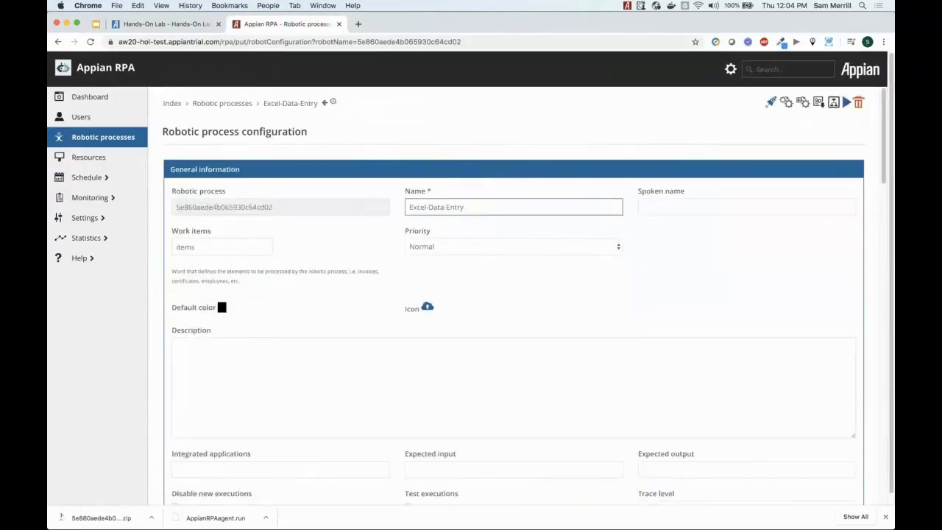
# Review the start method assigned to the workflow's Start node and accept it.
pyautogui.scroll(-10, 513, 270)
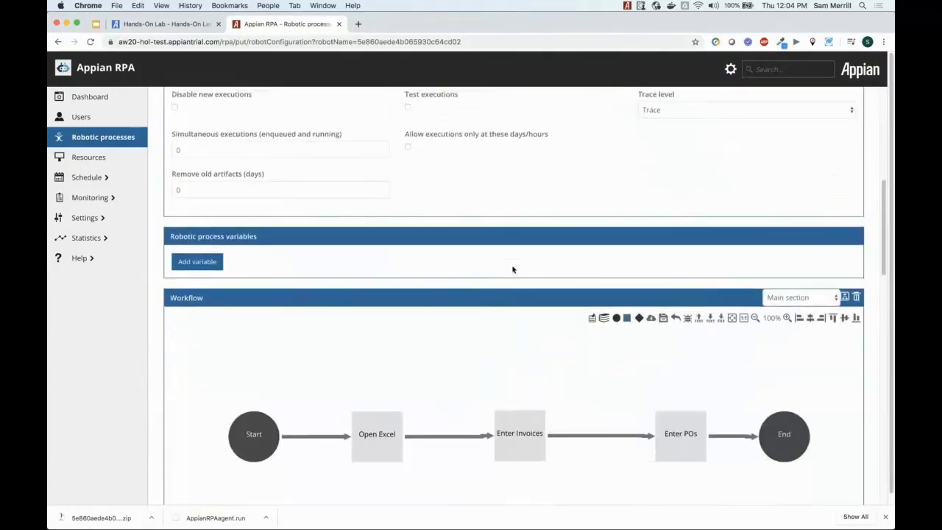
pyautogui.scroll(-4, 513, 269)
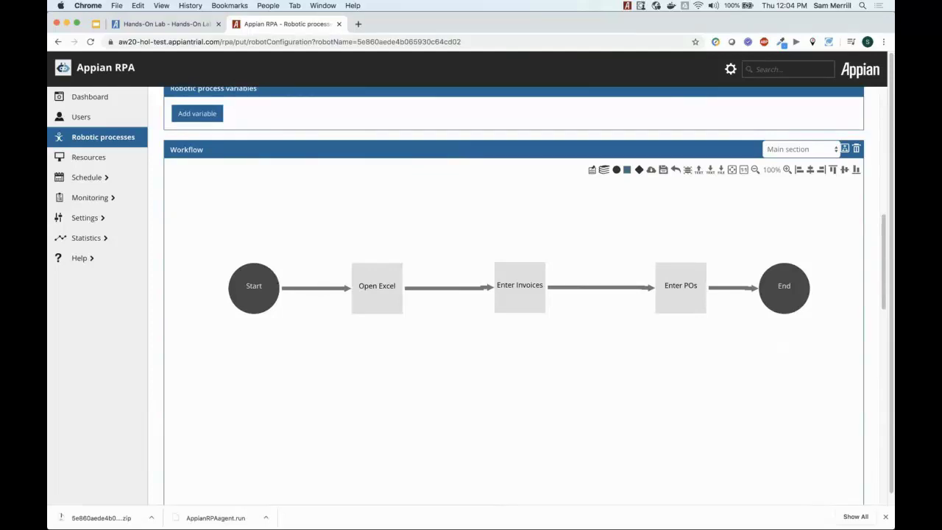
pyautogui.click(257, 299)
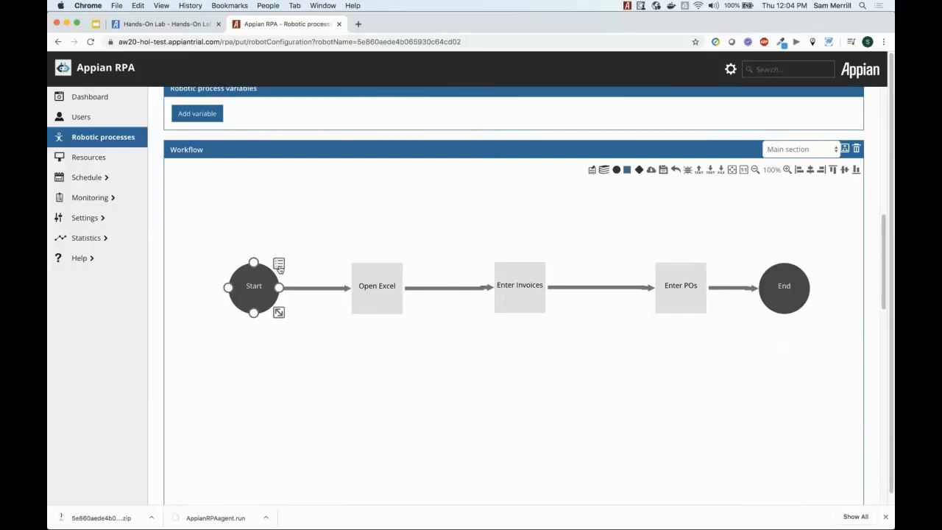
pyautogui.click(279, 270)
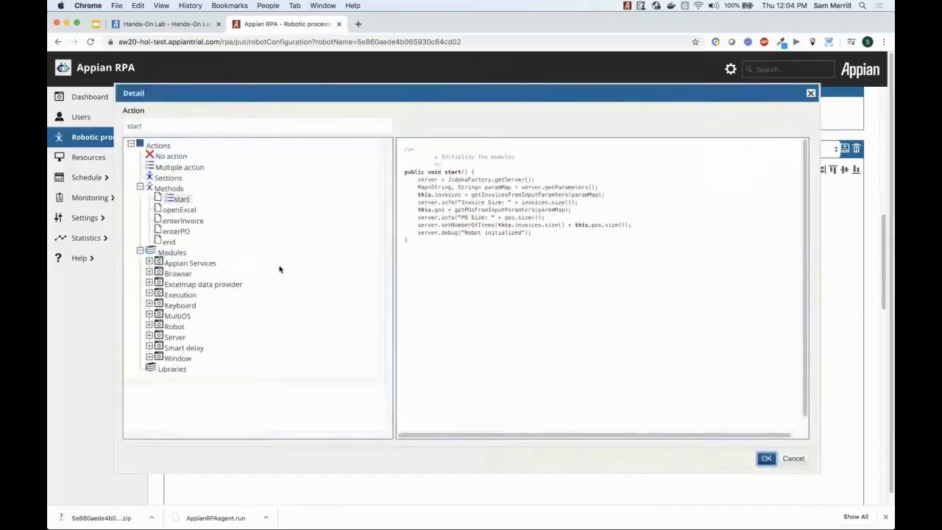
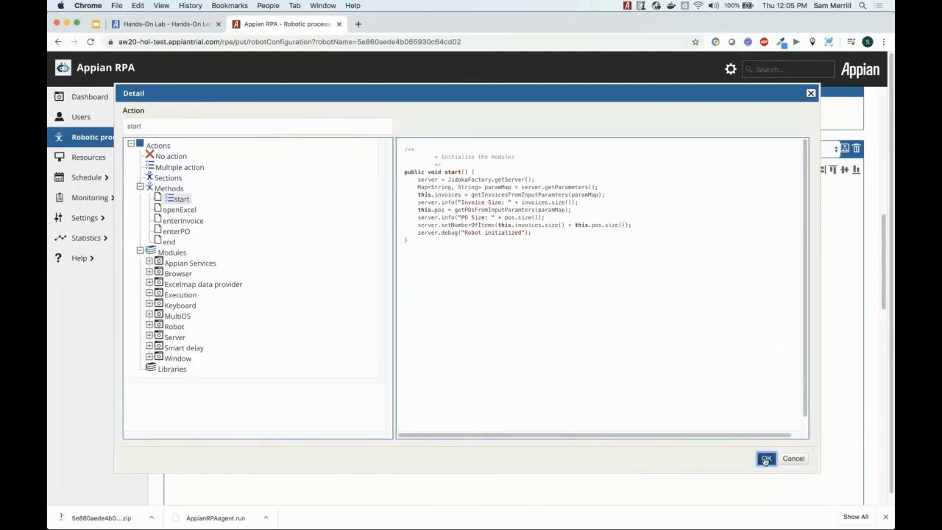
pyautogui.click(767, 459)
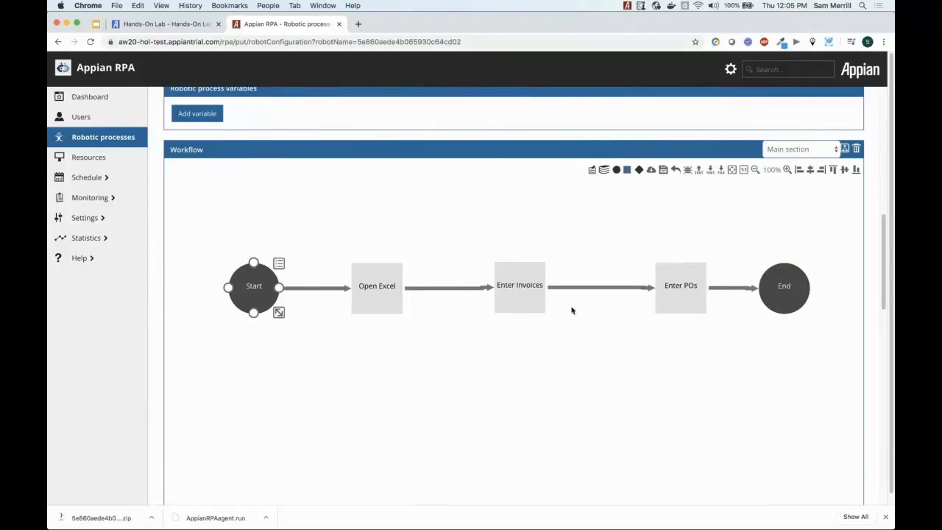
# Assign the openExcel method to the Open Excel action in the workflow.
pyautogui.click(377, 309)
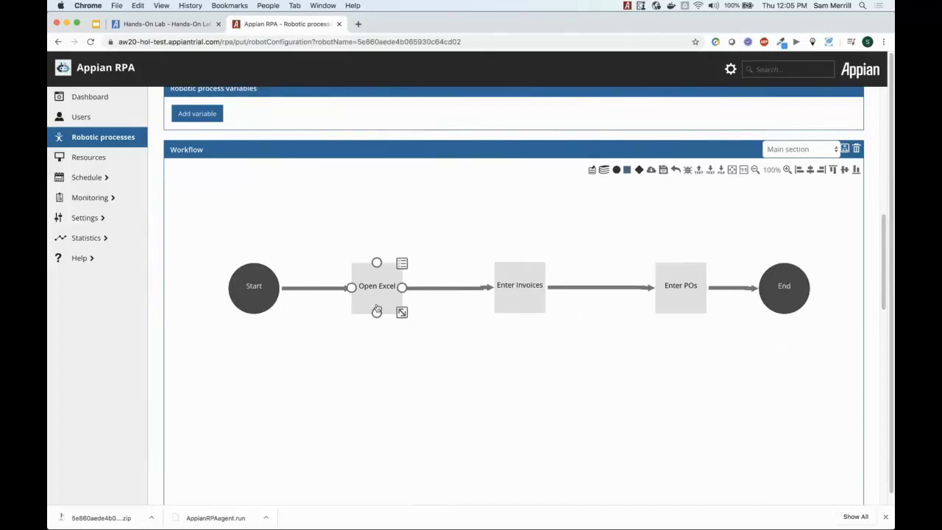
pyautogui.doubleClick(402, 270)
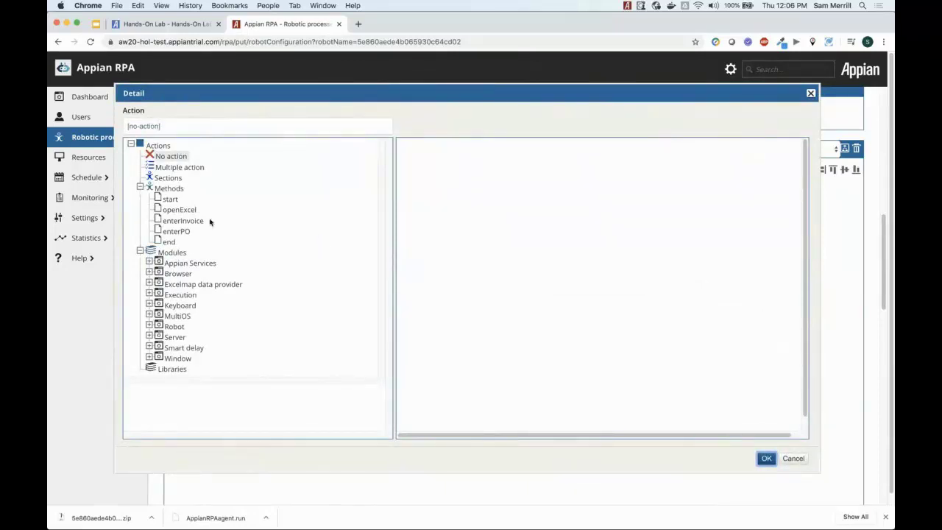
pyautogui.moveTo(179, 210); pyautogui.dragTo(169, 187)
pyautogui.moveTo(168, 181); pyautogui.dragTo(188, 215)
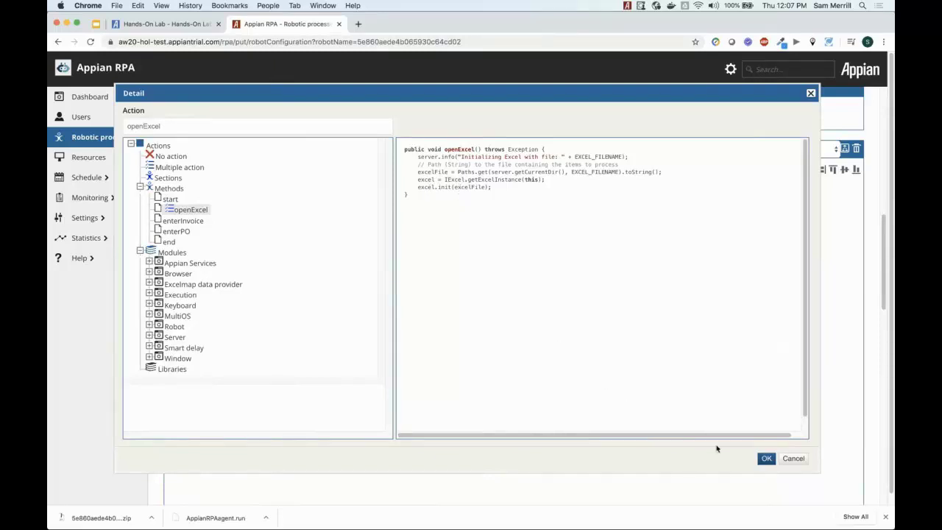
pyautogui.click(765, 459)
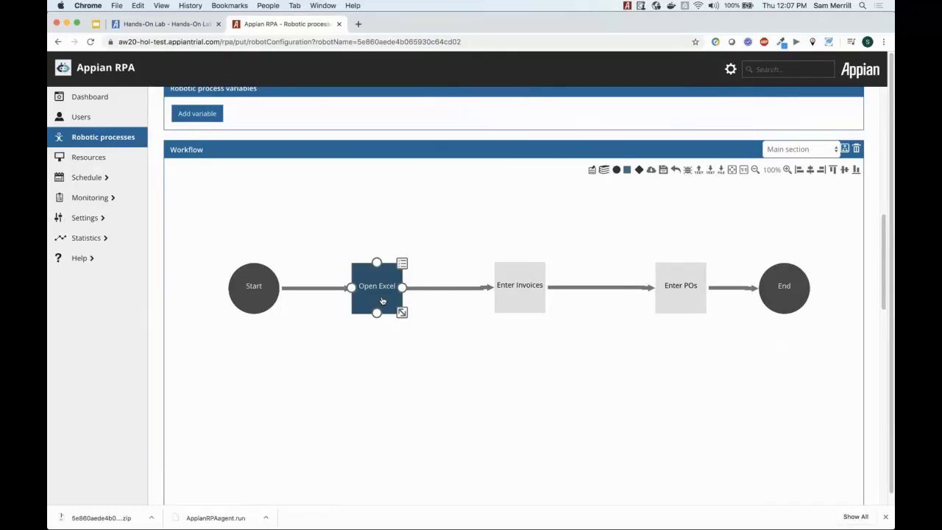
# Assign the enterInvoice method to the Enter Invoices action after reviewing its code.
pyautogui.click(523, 288)
pyautogui.click(545, 264)
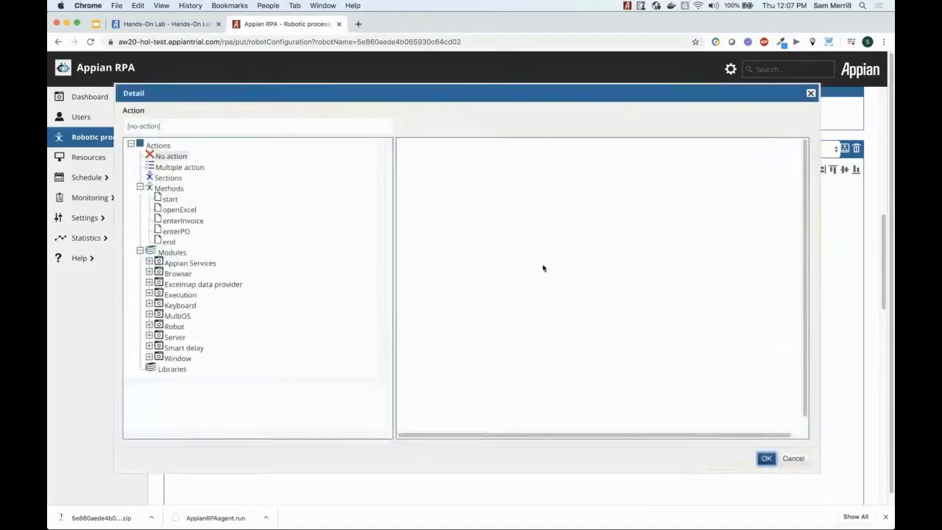
pyautogui.moveTo(184, 221); pyautogui.dragTo(200, 225)
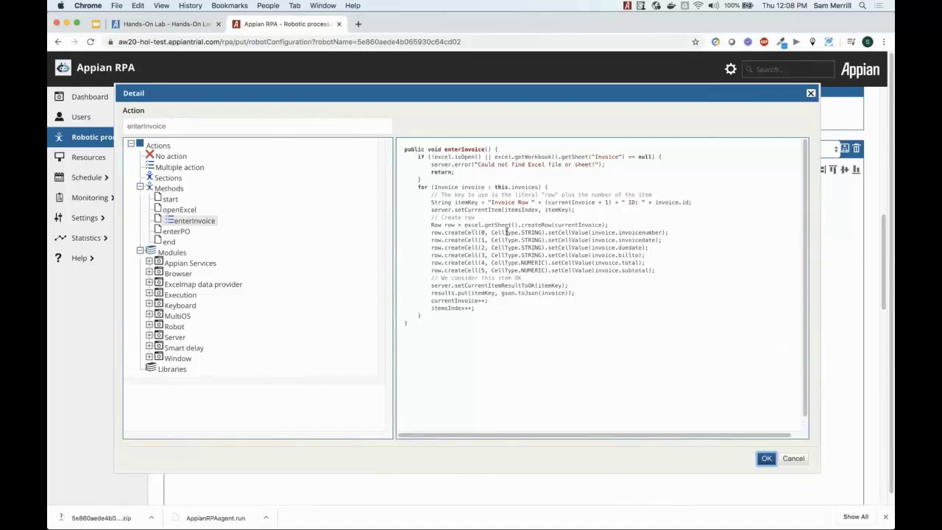
pyautogui.doubleClick(623, 232)
pyautogui.click(624, 242)
pyautogui.click(766, 459)
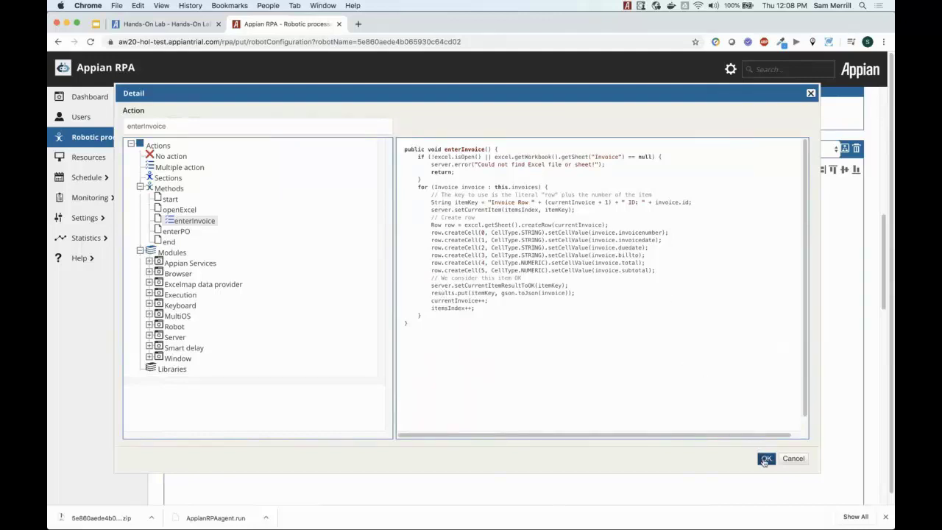
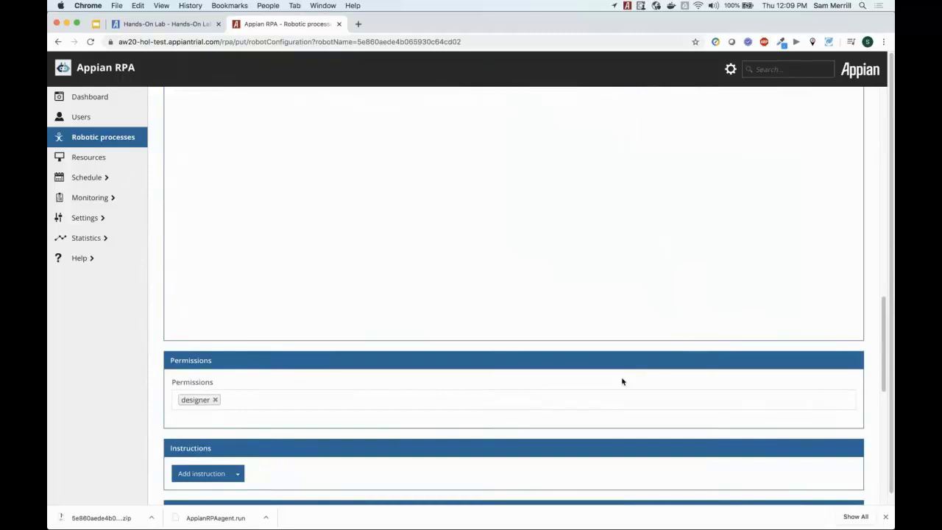
# Add two String instructions to the robotic process configuration.
pyautogui.scroll(-5, 622, 382)
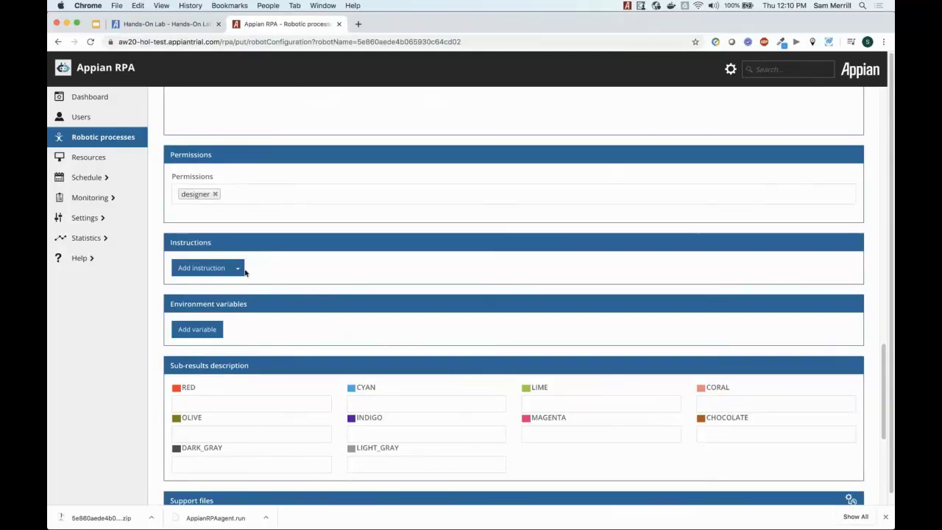
pyautogui.click(217, 274)
pyautogui.click(241, 270)
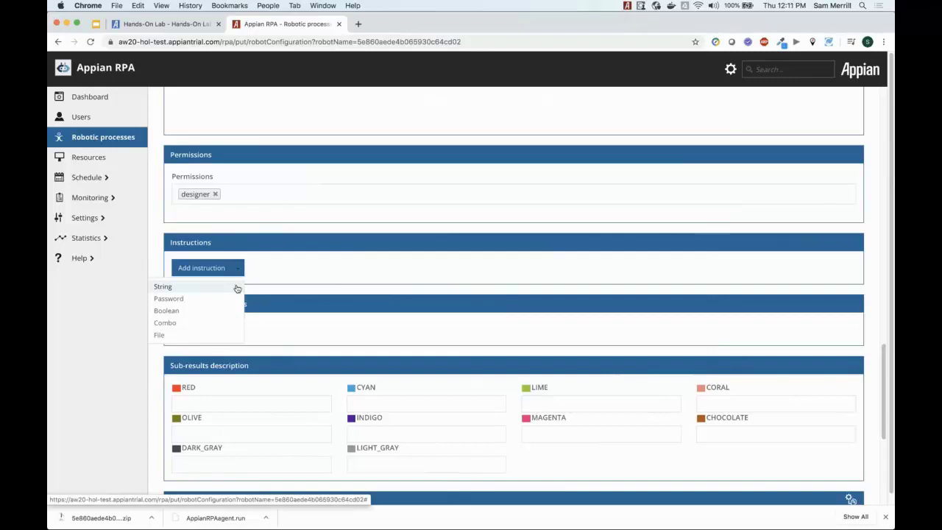
pyautogui.click(237, 287)
pyautogui.click(238, 313)
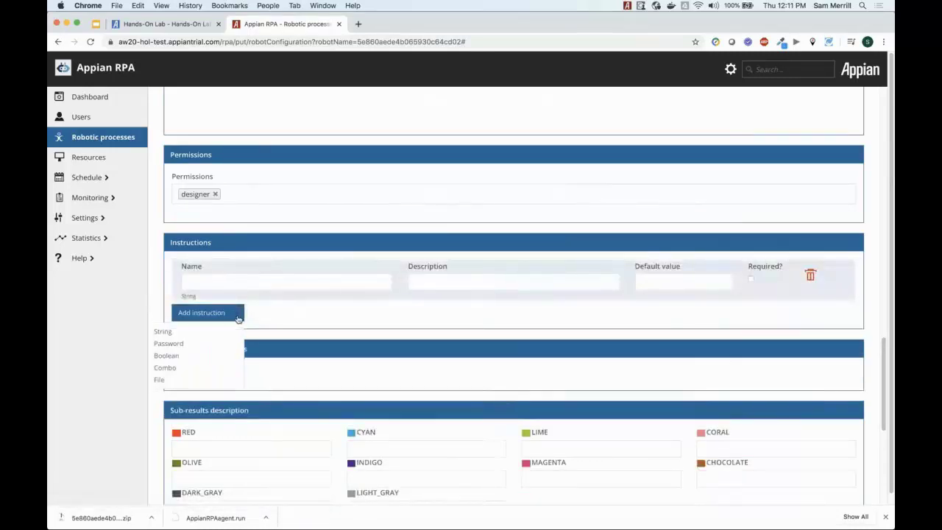
pyautogui.click(222, 331)
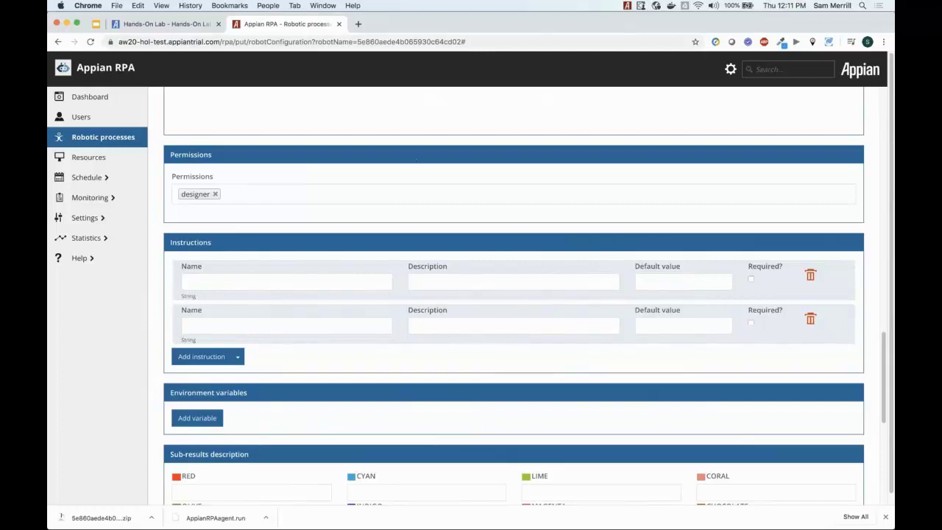
# Name the first String instruction invoices and the second one pos.
pyautogui.click(192, 279)
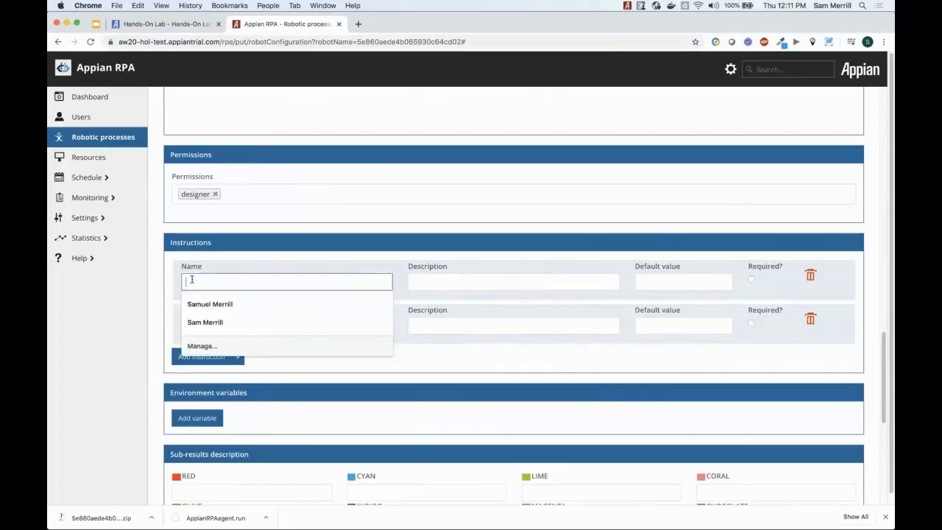
pyautogui.write('invoices')
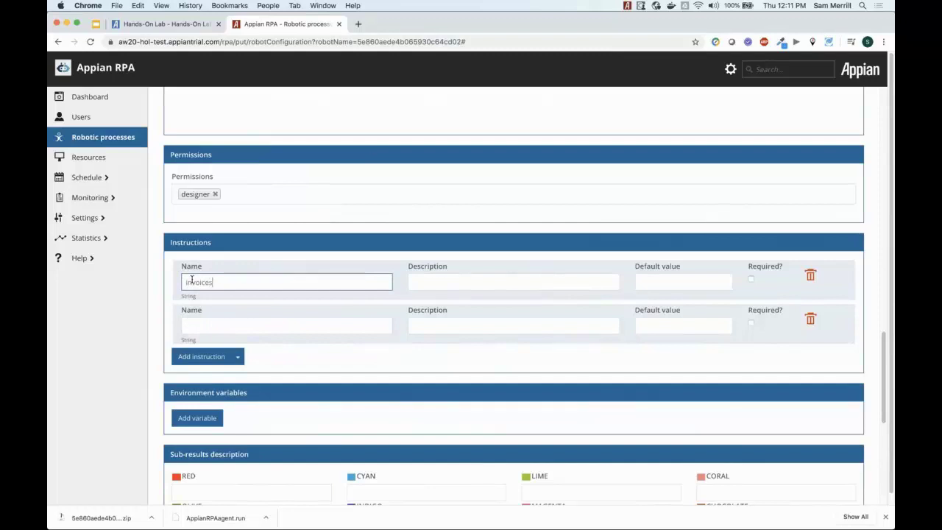
pyautogui.click(193, 327)
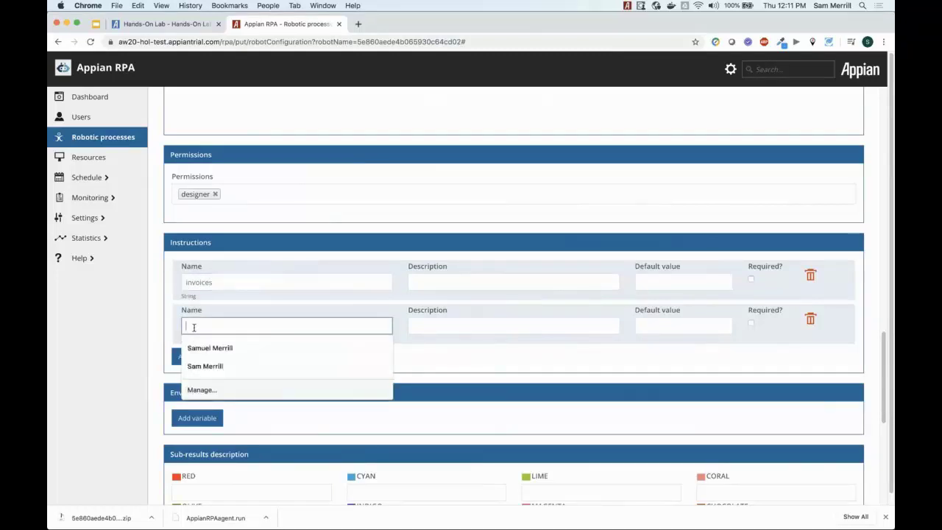
pyautogui.write('po')
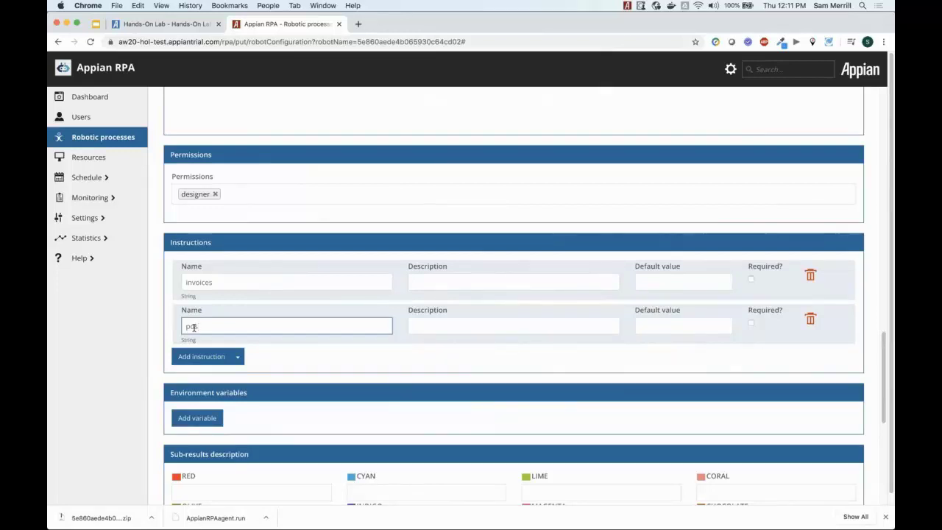
pyautogui.click(376, 382)
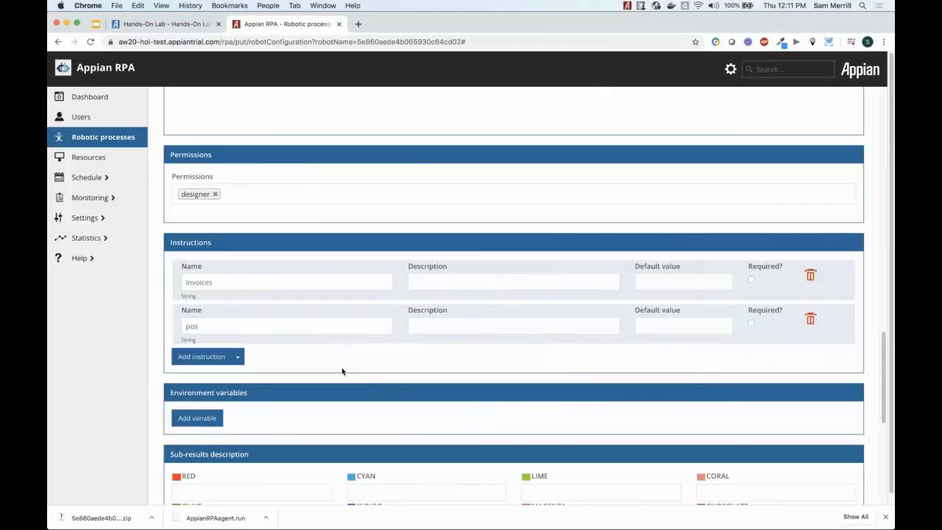
# Save the robotic process configuration with its new instructions and confirm the changes.
pyautogui.scroll(-1, 343, 372)
pyautogui.scroll(-3, 343, 372)
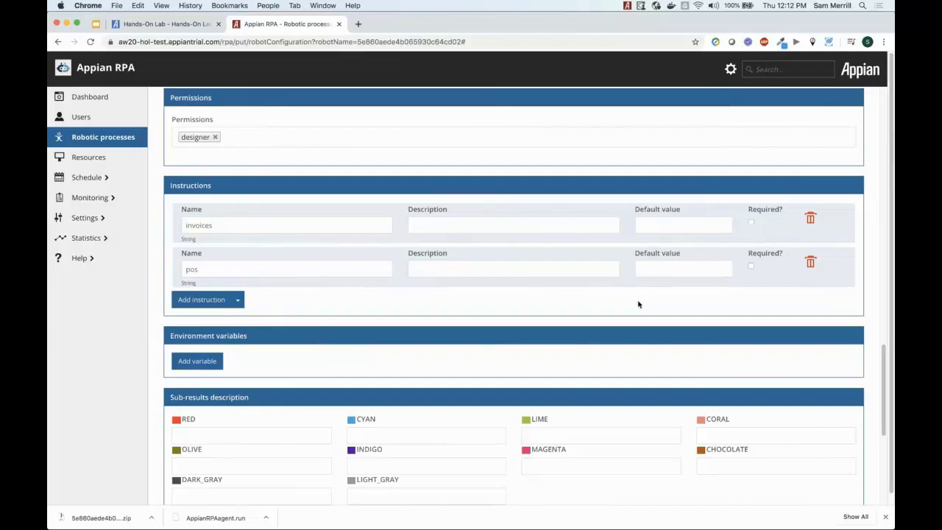
pyautogui.scroll(-4, 638, 304)
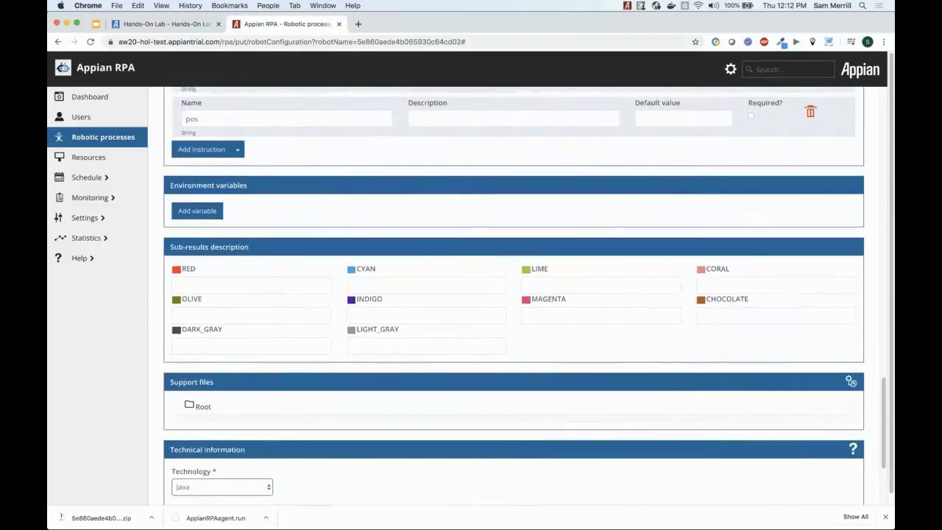
pyautogui.scroll(-5, 651, 229)
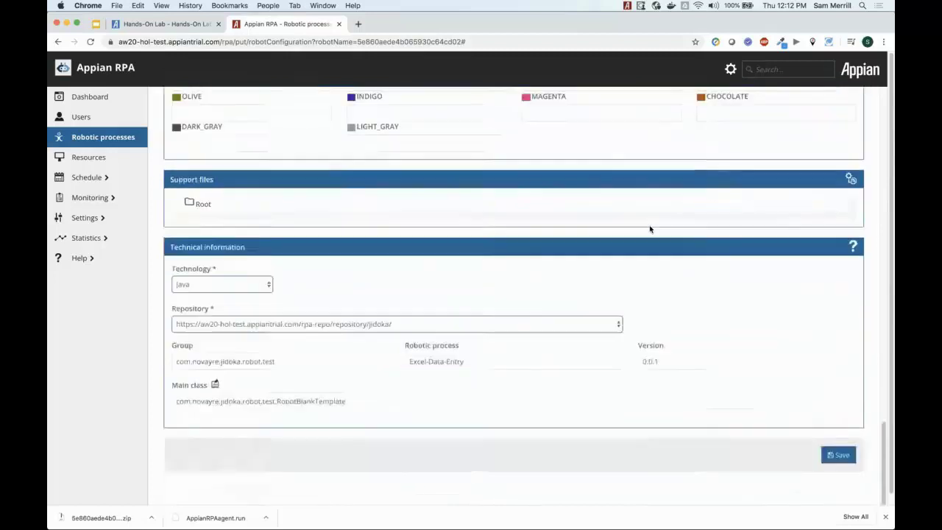
pyautogui.click(839, 455)
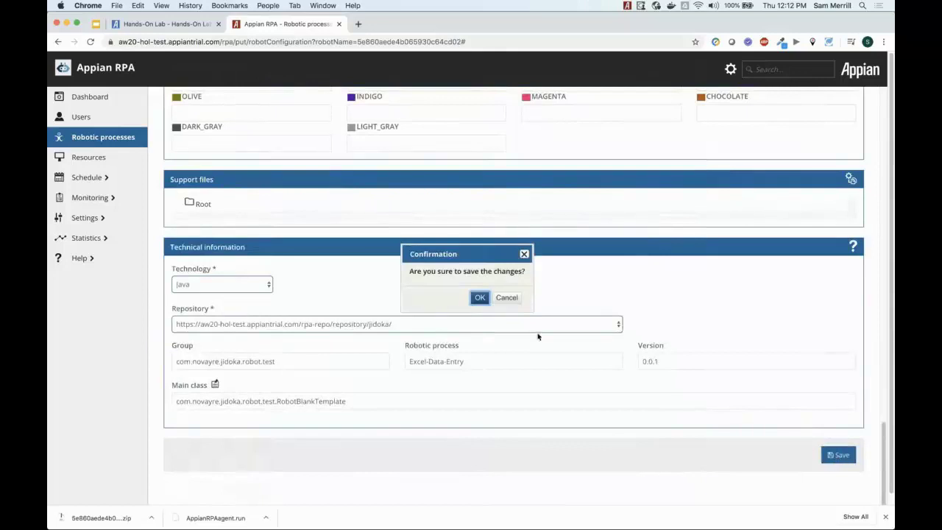
pyautogui.click(479, 298)
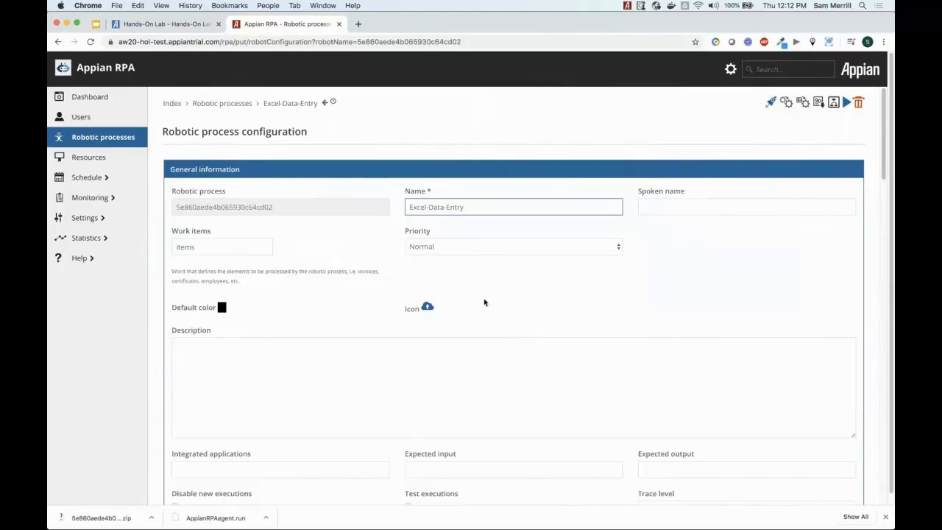
# Switch to Appian Designer from the Hands-On Lab site and open the Data Entry Robot application.
pyautogui.click(173, 25)
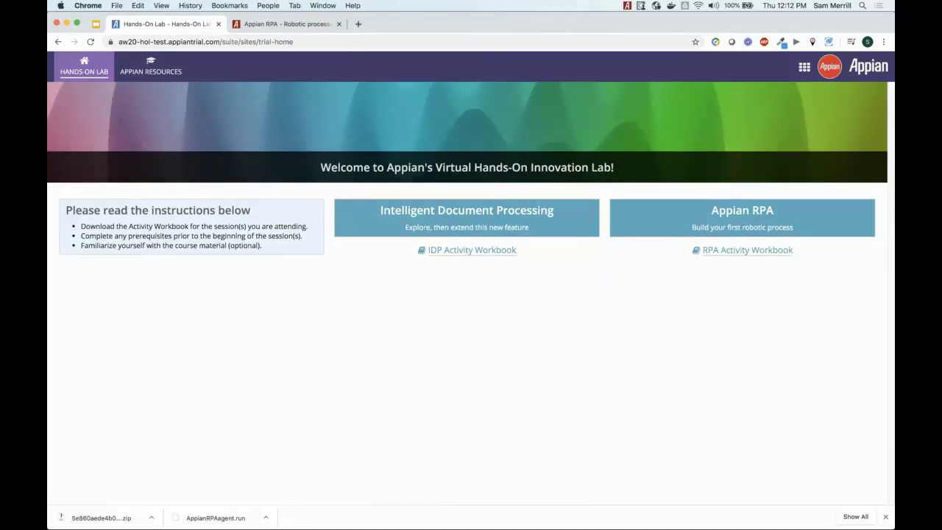
pyautogui.click(805, 68)
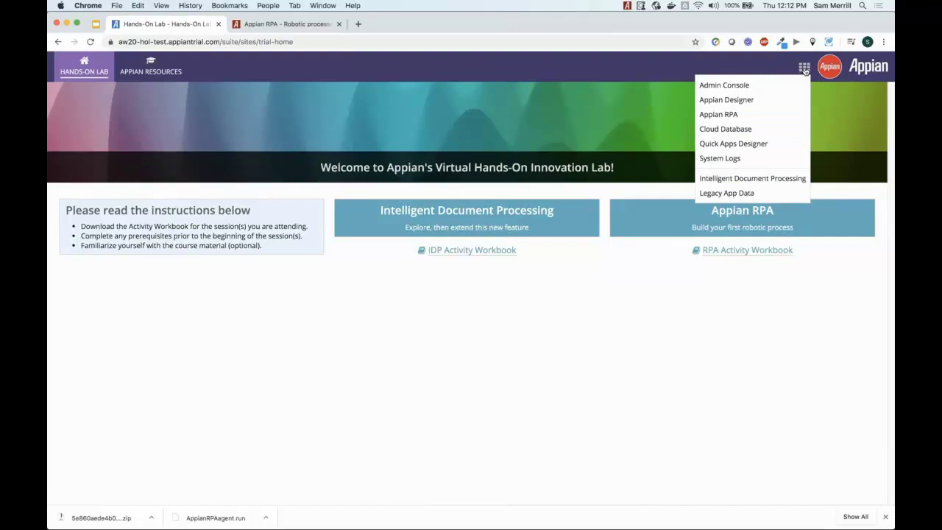
pyautogui.click(762, 98)
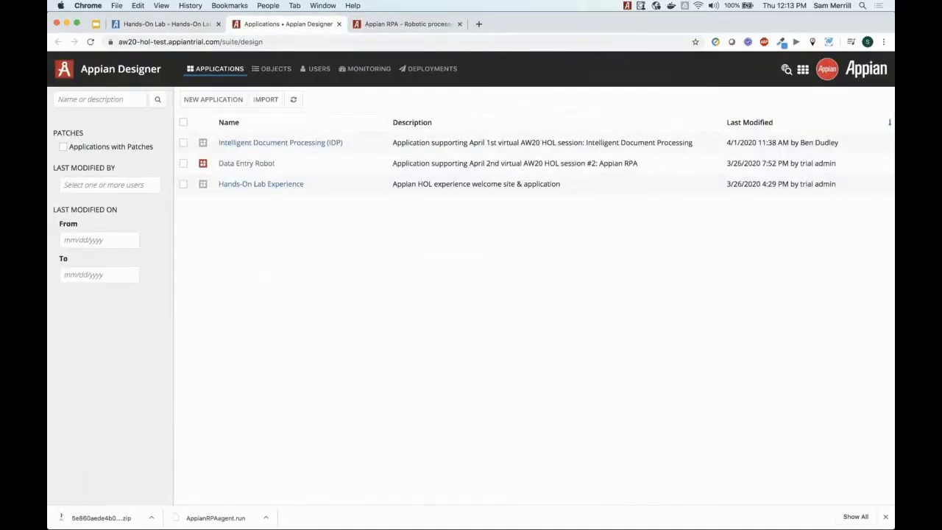
pyautogui.click(247, 163)
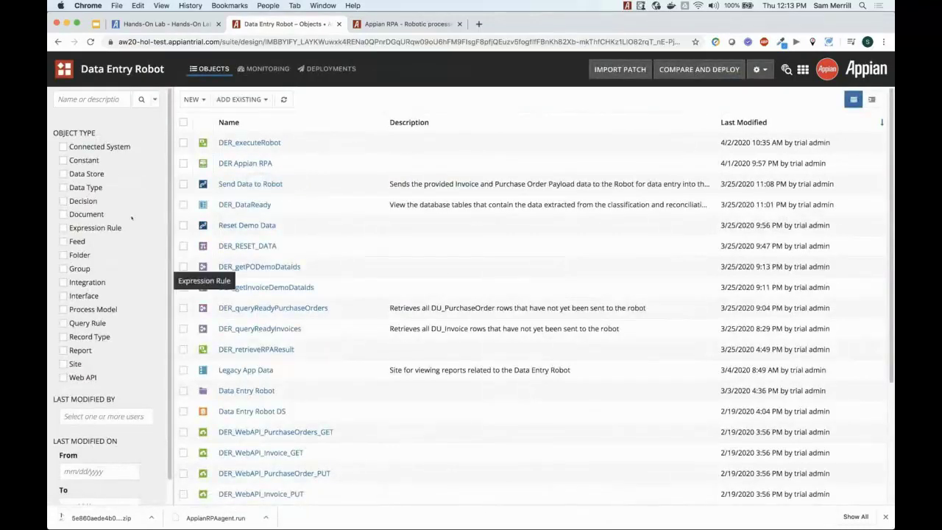
# Reopen the Data Entry Robot application from the application list and filter its objects to the Integration type.
pyautogui.click(70, 77)
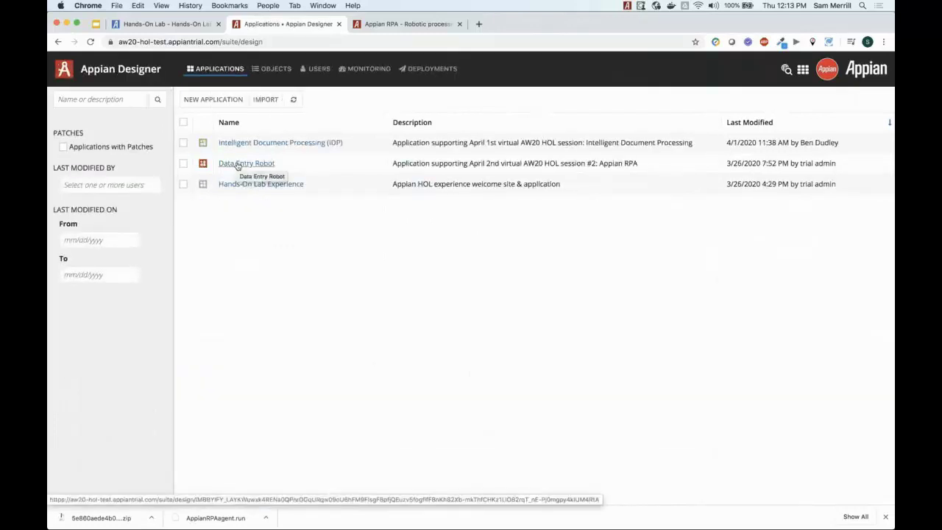
pyautogui.click(237, 164)
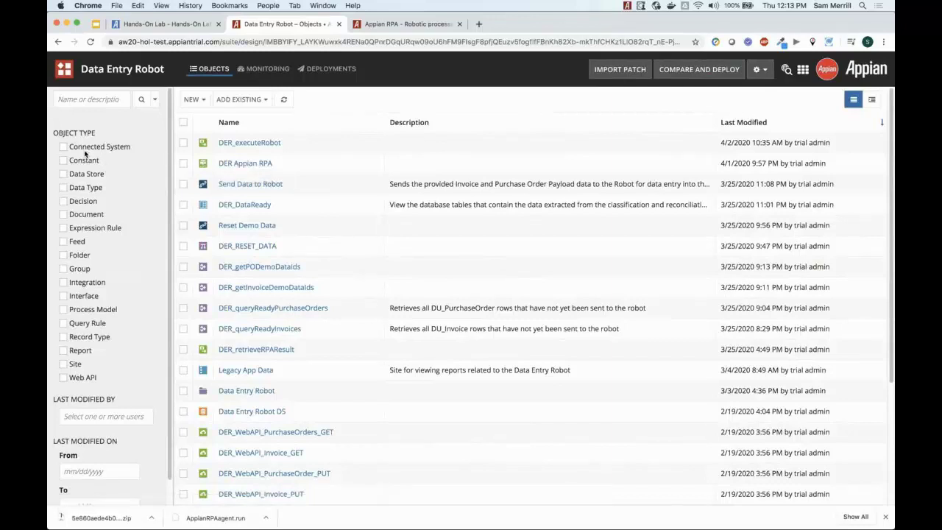
pyautogui.click(81, 284)
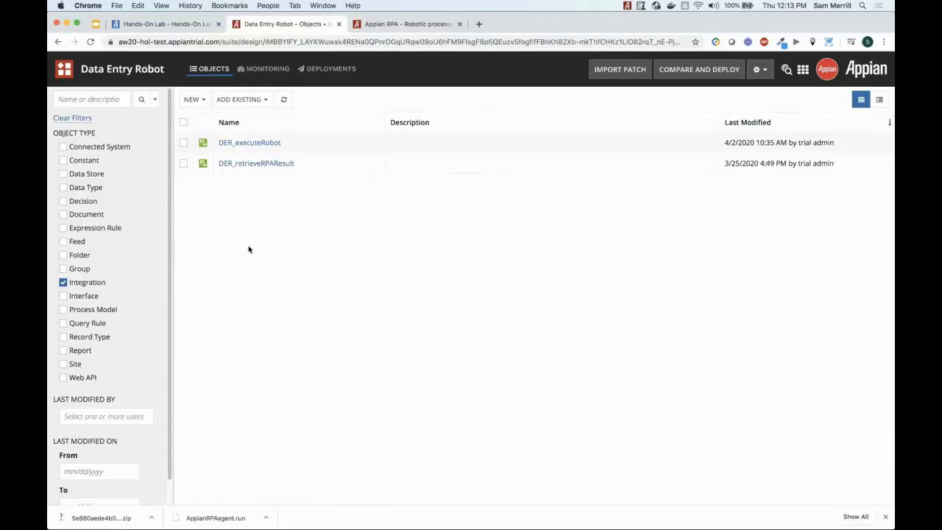
# Open the DER_executeRobot integration and view the properties of its DER Appian RPA connected system.
pyautogui.click(252, 145)
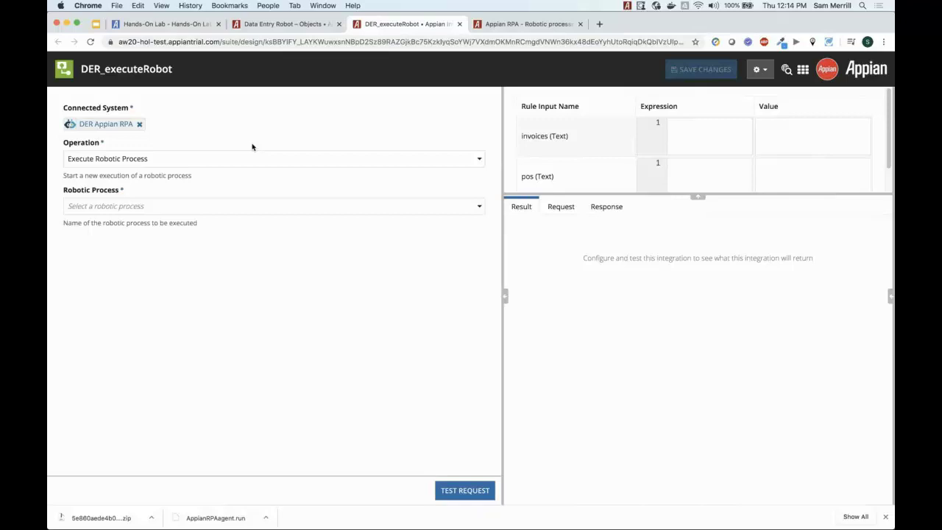
pyautogui.click(104, 124)
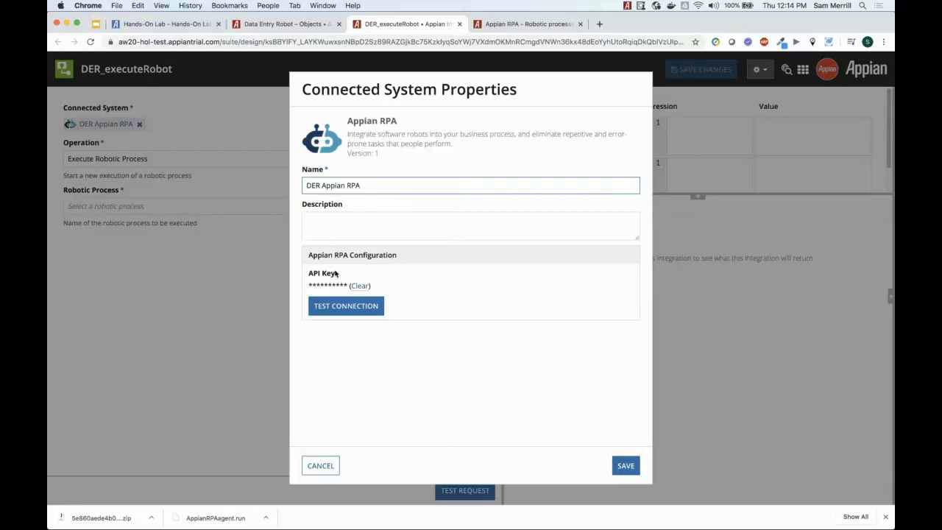
# Check the users list and permissions in Appian RPA, and test the connected system's connection back in the integration.
pyautogui.click(525, 25)
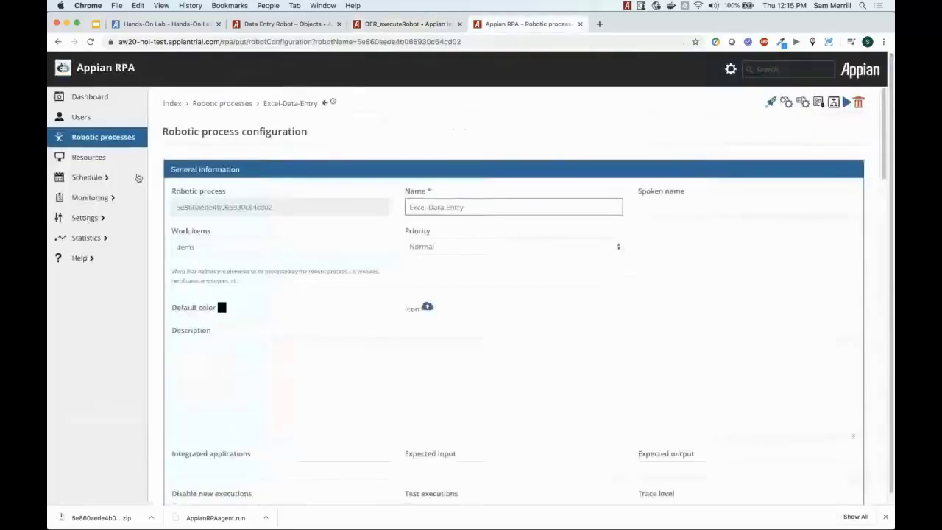
pyautogui.click(87, 124)
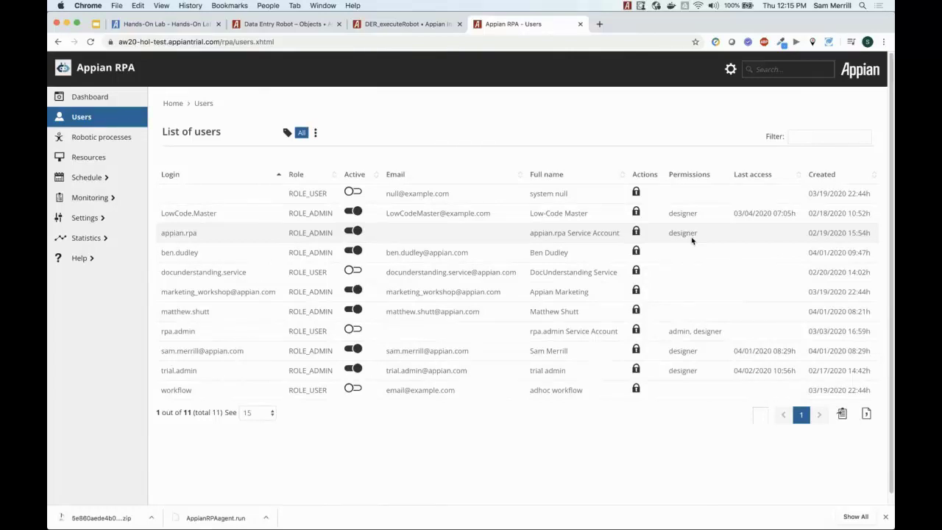
pyautogui.click(375, 27)
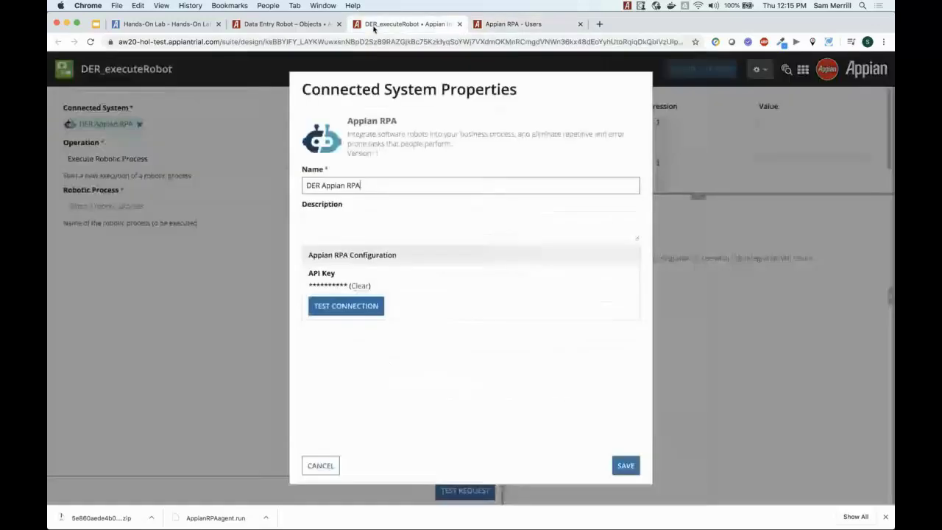
pyautogui.click(337, 308)
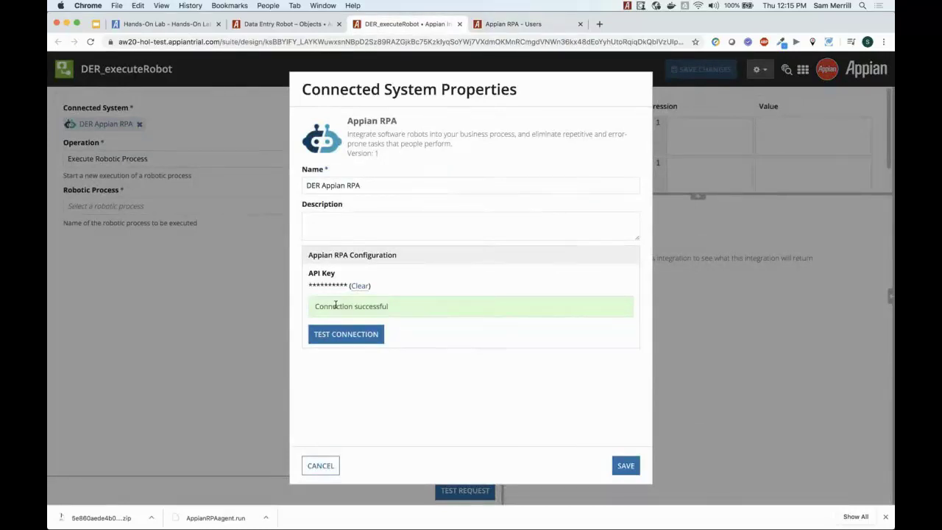
pyautogui.press('Escape')
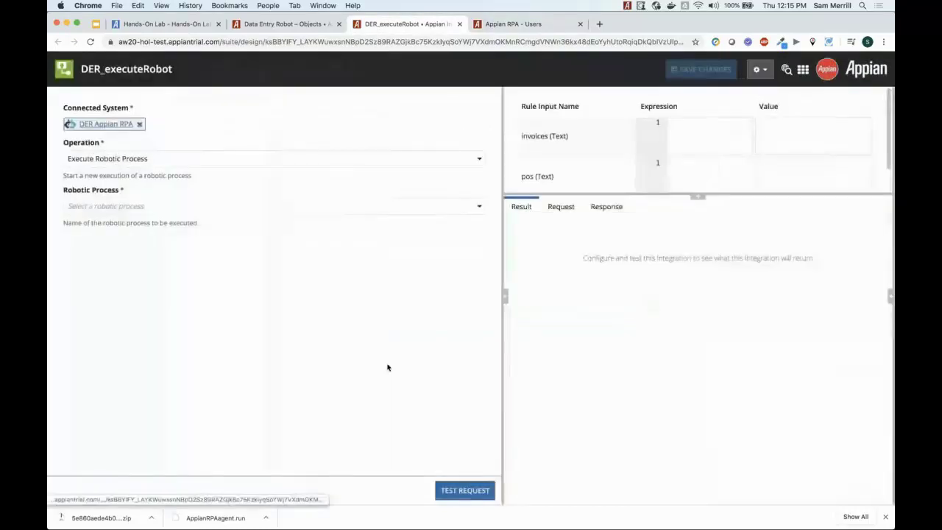
# Keep Execute Robotic Process as the integration's operation and select Excel-Data-Entry as the robotic process.
pyautogui.click(186, 158)
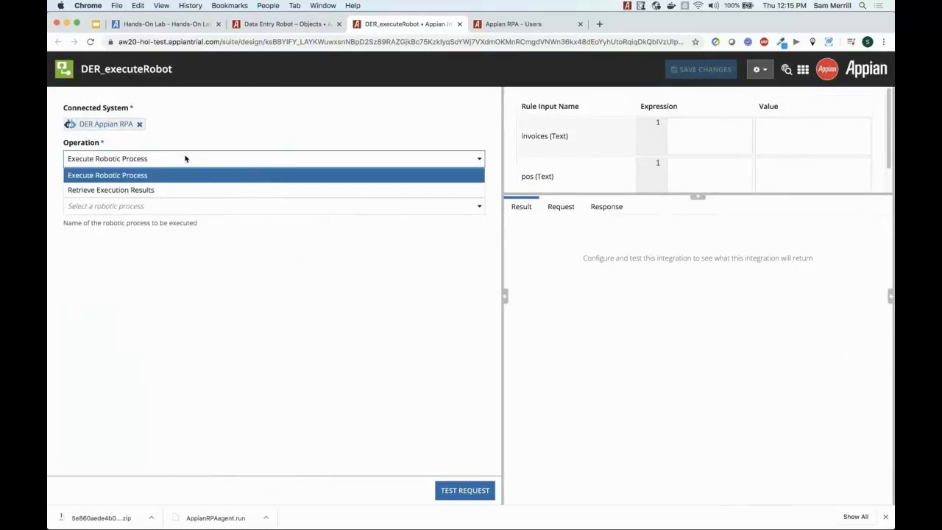
pyautogui.click(185, 158)
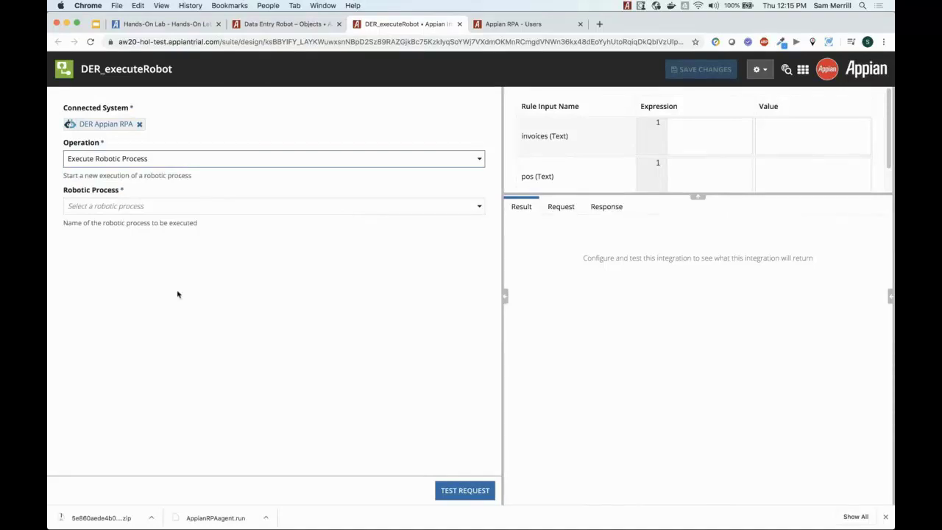
pyautogui.click(320, 206)
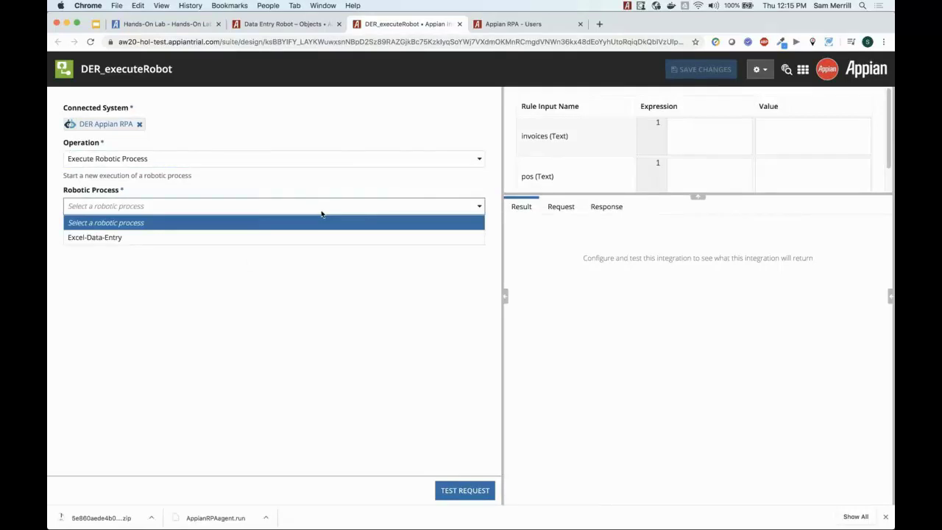
pyautogui.click(232, 238)
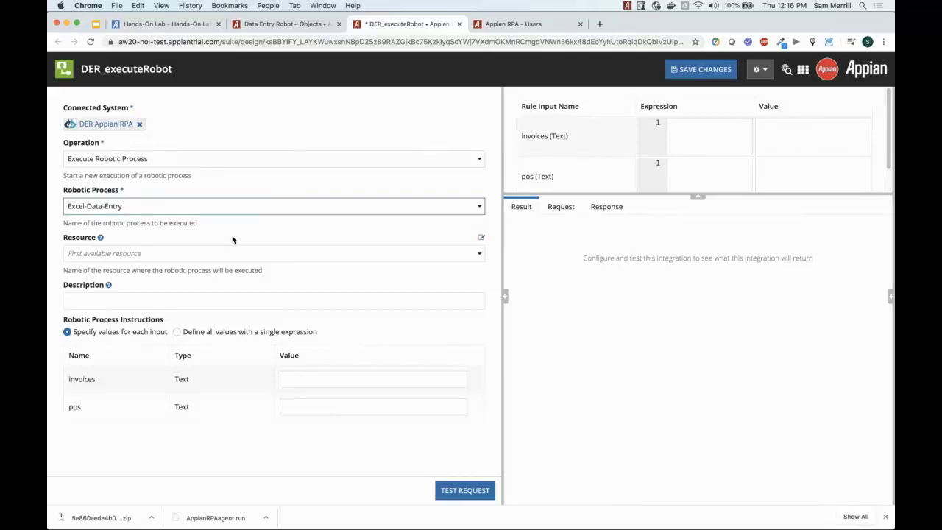
# Set the resource to HOL Agent - Mac (Online) and the description to Executing From Appian Process Model.
pyautogui.moveTo(109, 285)
pyautogui.click(121, 254)
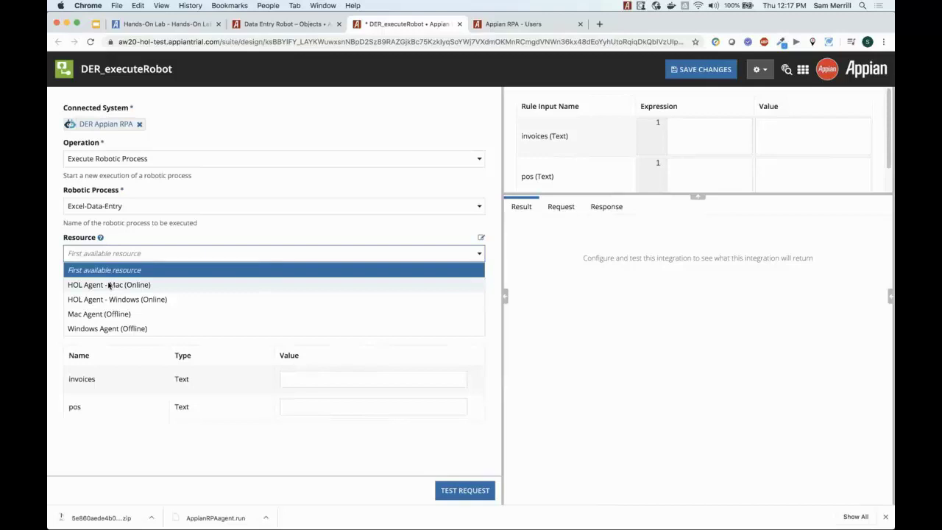
pyautogui.click(109, 285)
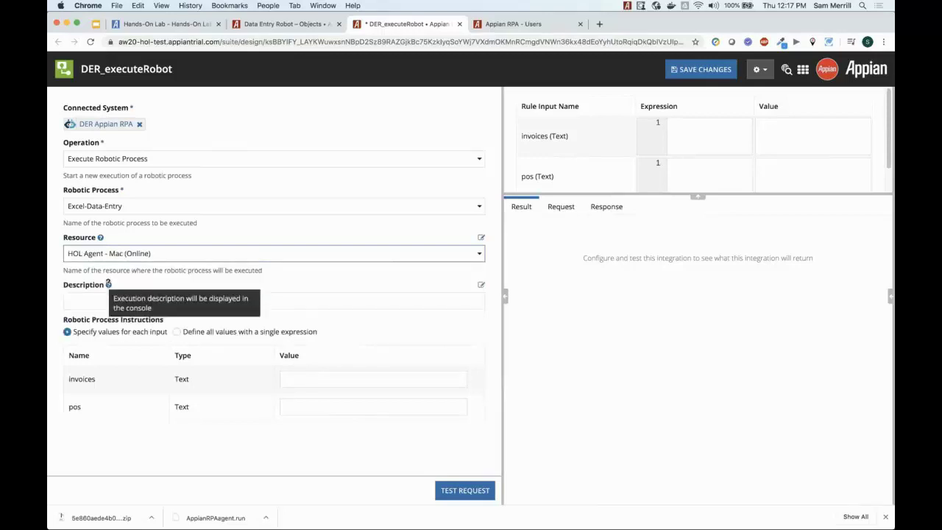
pyautogui.click(89, 302)
pyautogui.write('Exe')
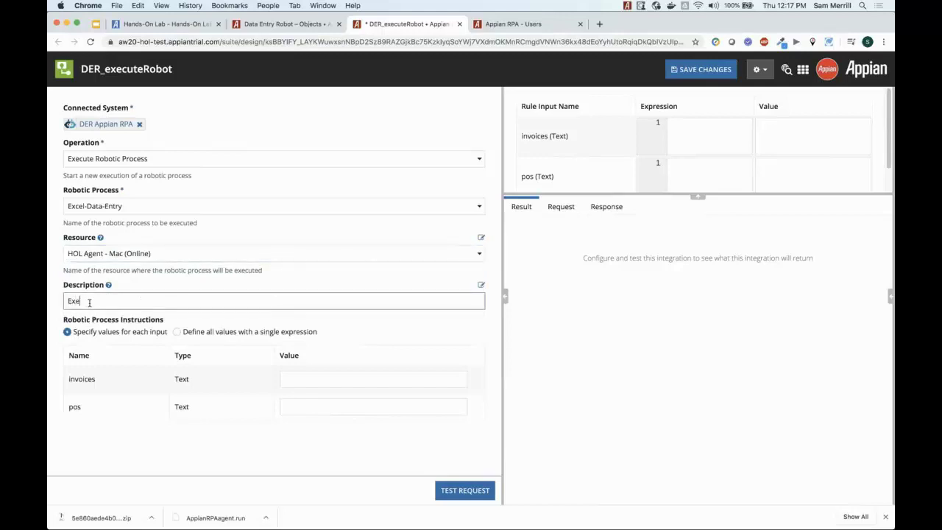
pyautogui.write('cuting From Appian Process Model')
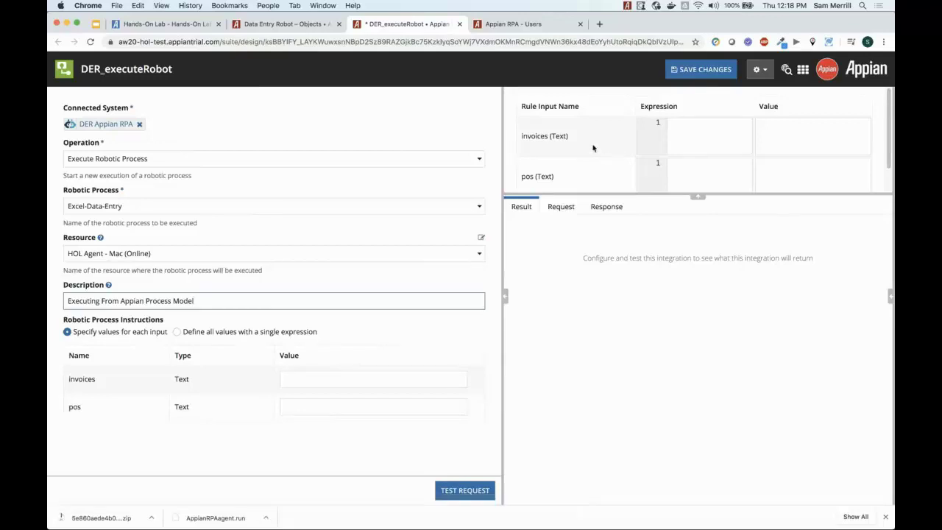
# Map the invoices instruction to the expression ri!invoices and pos to ri!pos, and save the integration.
pyautogui.click(476, 377)
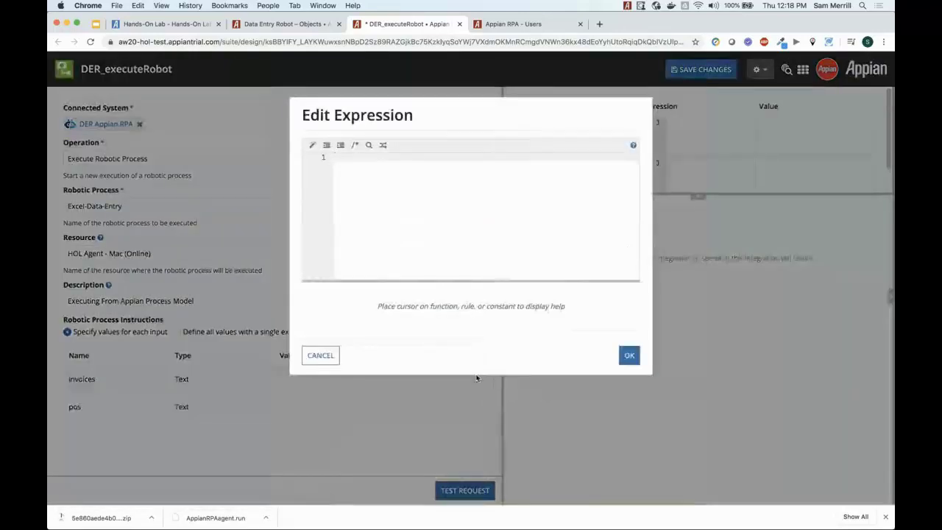
pyautogui.write('ri!')
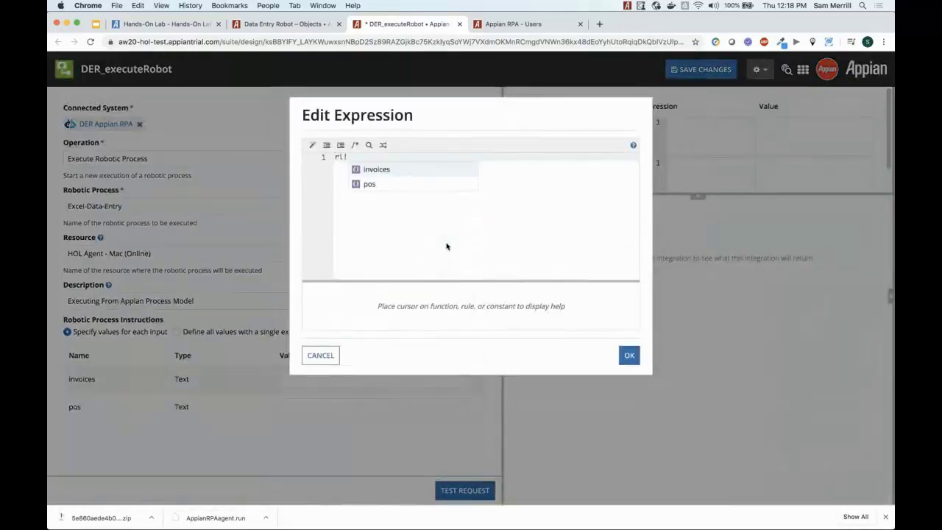
pyautogui.press('Return')
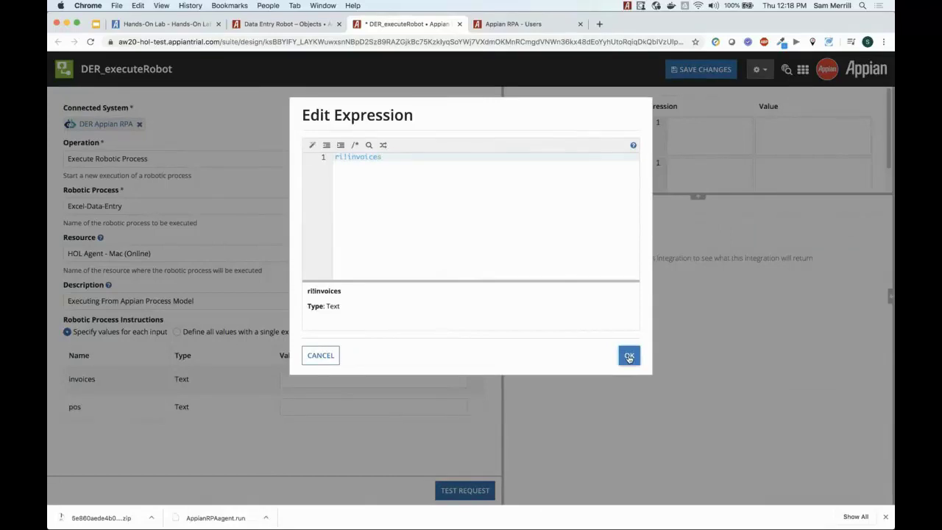
pyautogui.click(630, 356)
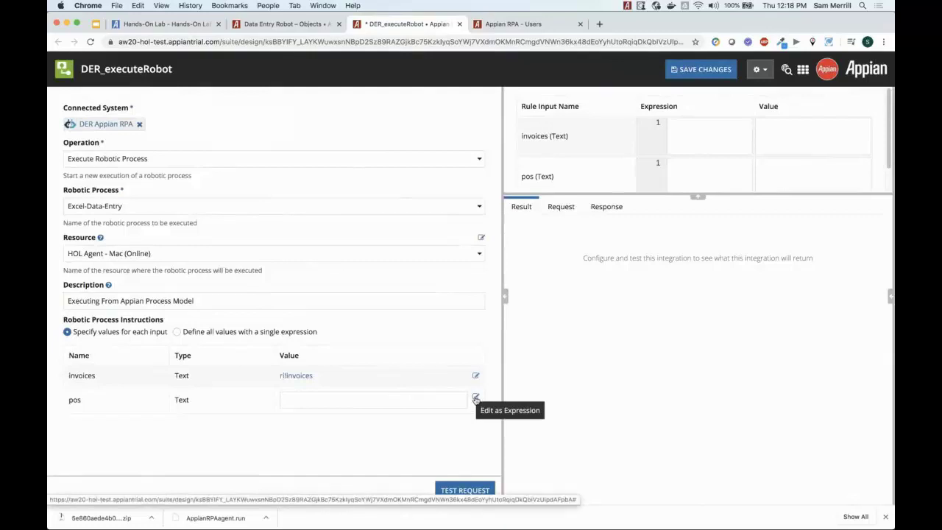
pyautogui.click(475, 399)
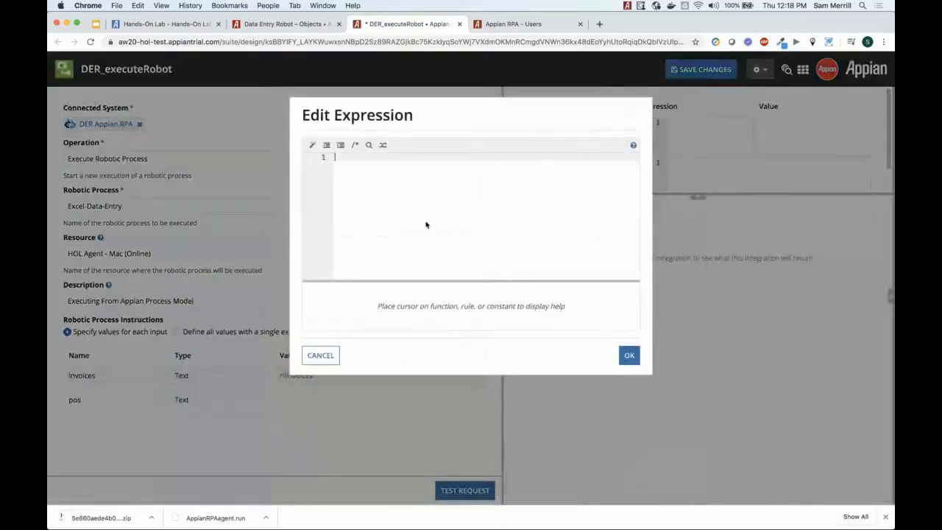
pyautogui.write('ri!pos')
pyautogui.click(630, 356)
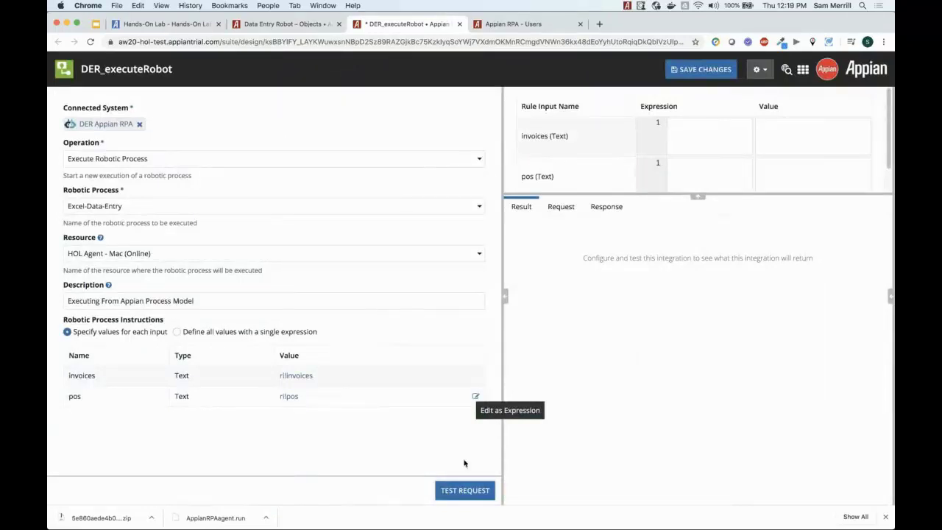
pyautogui.click(692, 70)
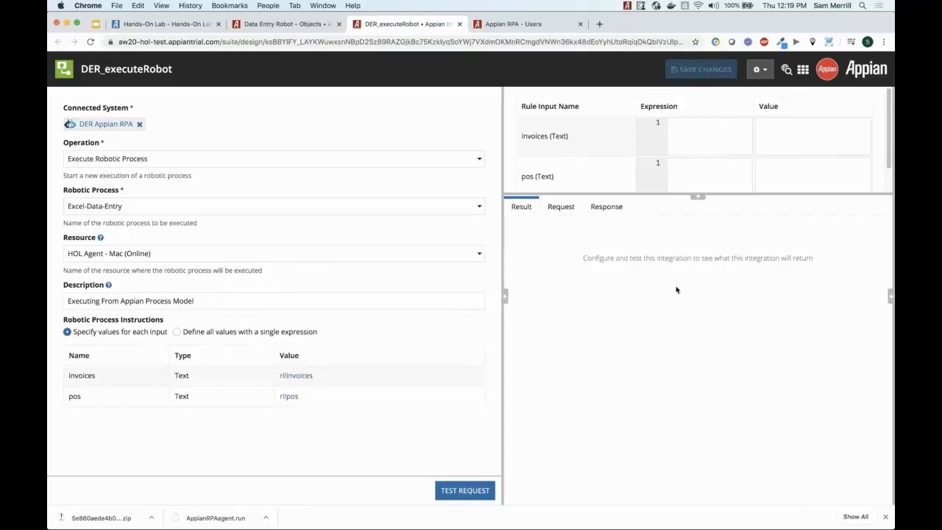
# Open the Legacy App Data site to view the invoices and purchase orders ready for entry.
pyautogui.click(804, 70)
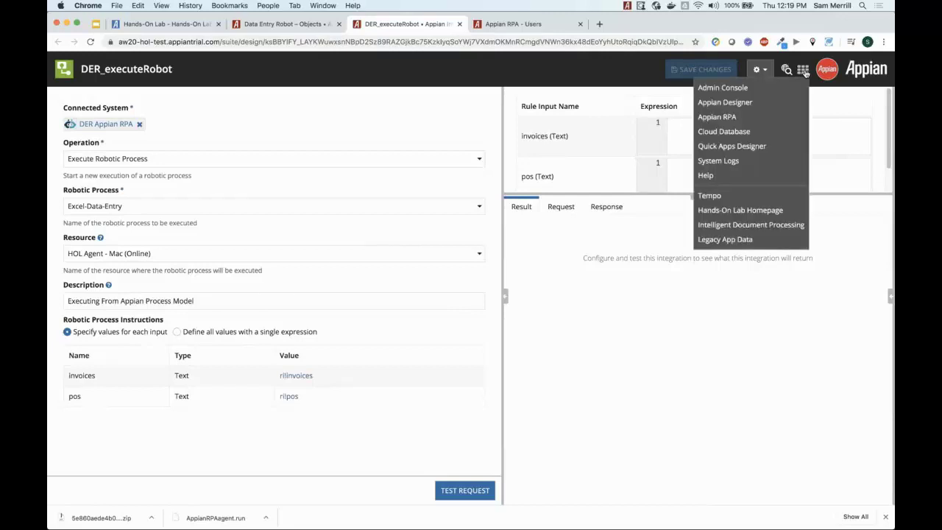
pyautogui.click(717, 240)
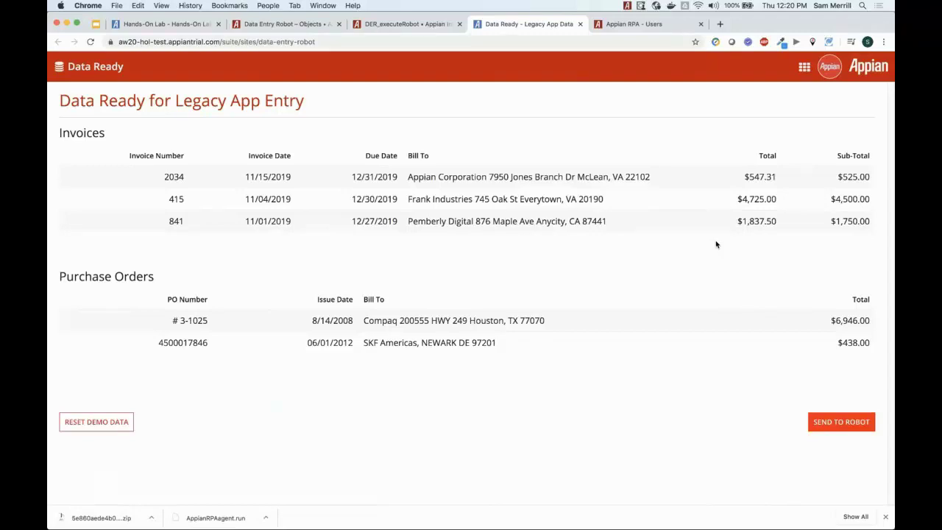
# Filter the Data Entry Robot application's objects to Process Model only and open the Send Data to Robot model.
pyautogui.click(382, 25)
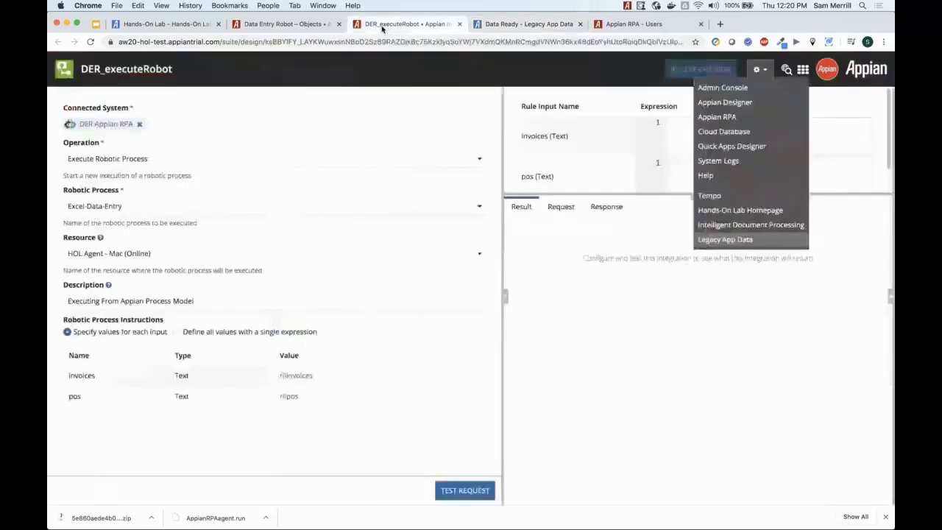
pyautogui.click(283, 23)
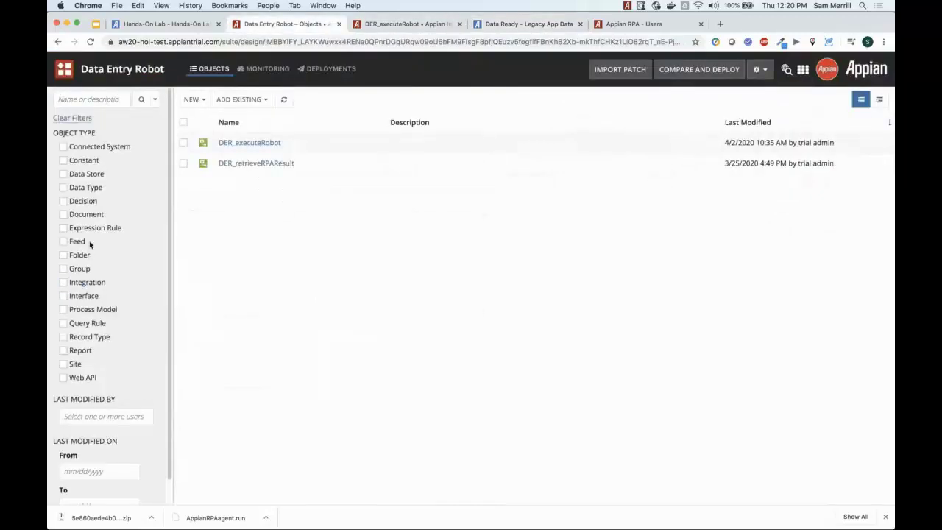
pyautogui.click(64, 309)
pyautogui.click(268, 146)
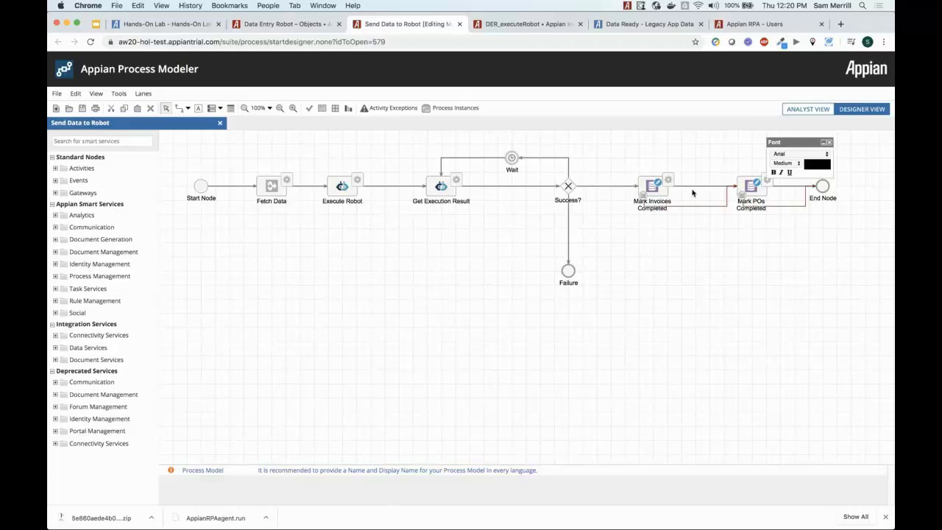
# Return to the Legacy App Data site and send the listed invoices and purchase orders to the robot.
pyautogui.click(635, 25)
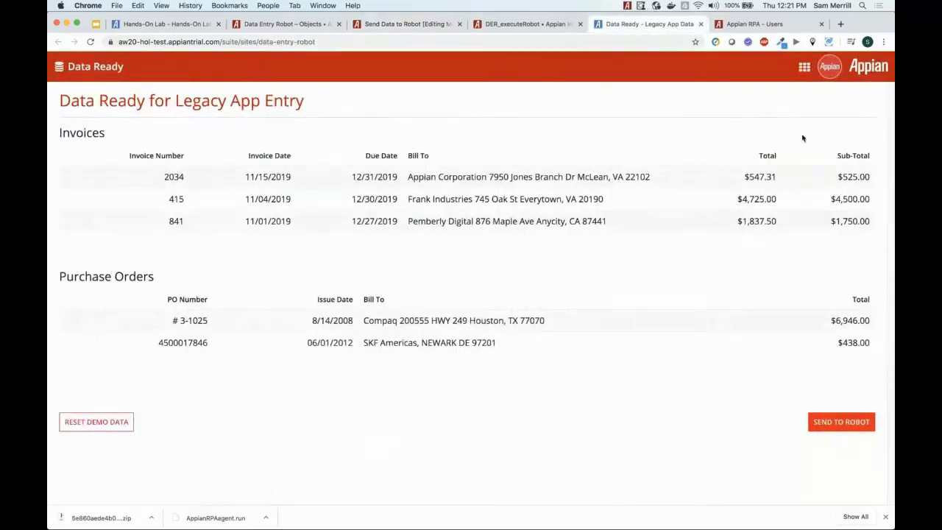
pyautogui.click(844, 424)
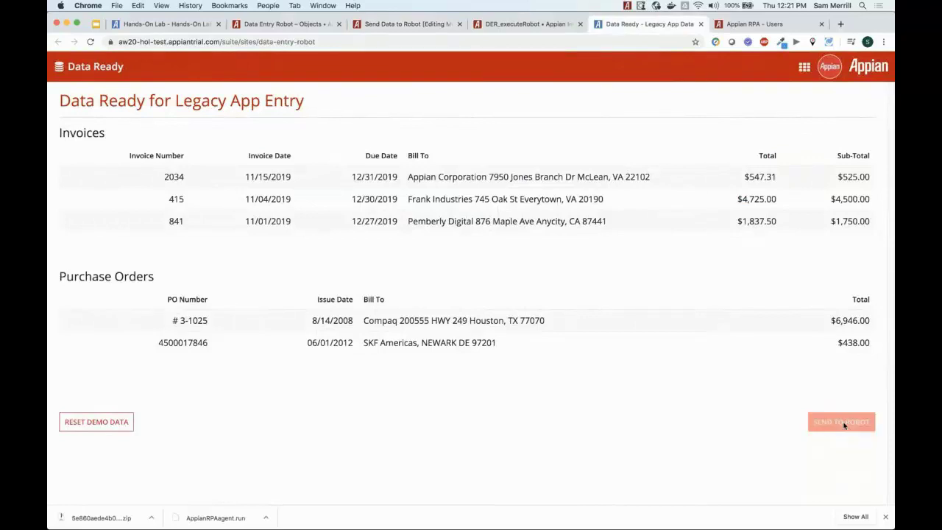
# Switch to the Appian RPA dashboard and view the execution log of the running Excel-Data-Entry process.
pyautogui.click(282, 25)
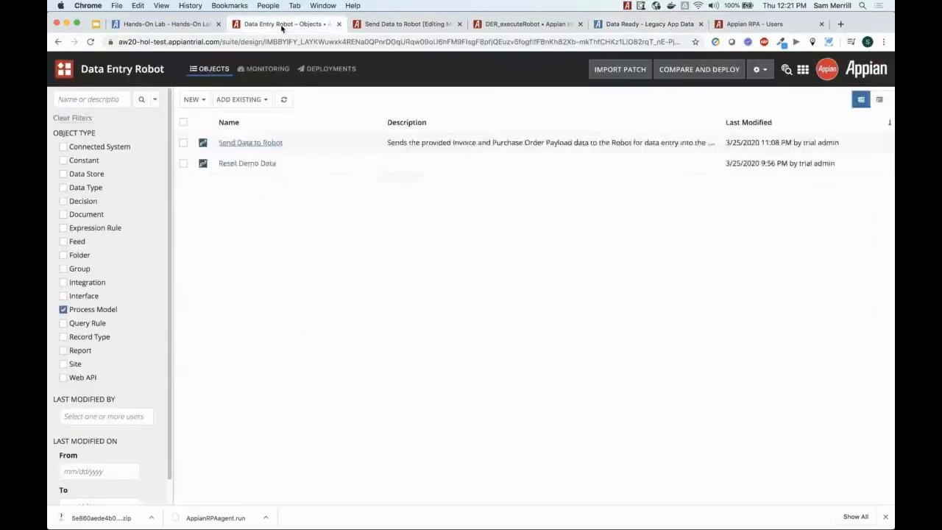
pyautogui.click(375, 24)
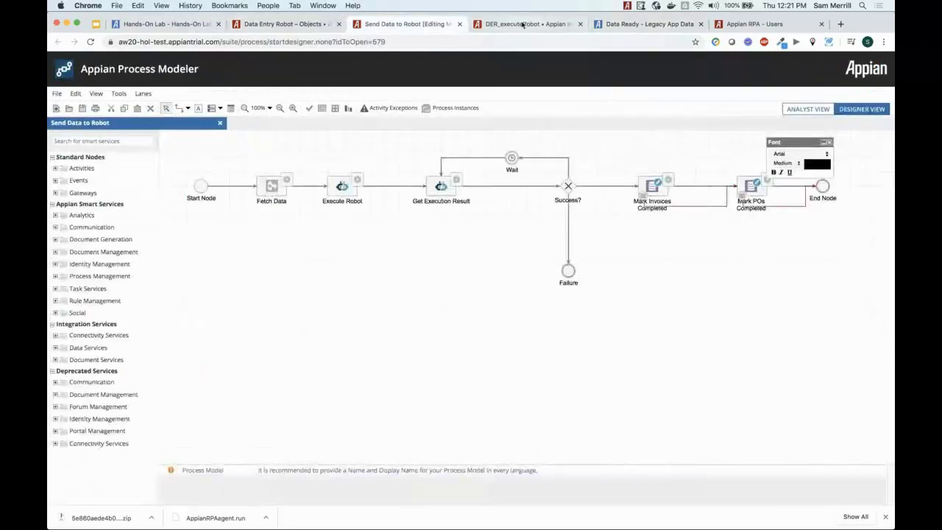
pyautogui.click(518, 24)
pyautogui.click(752, 24)
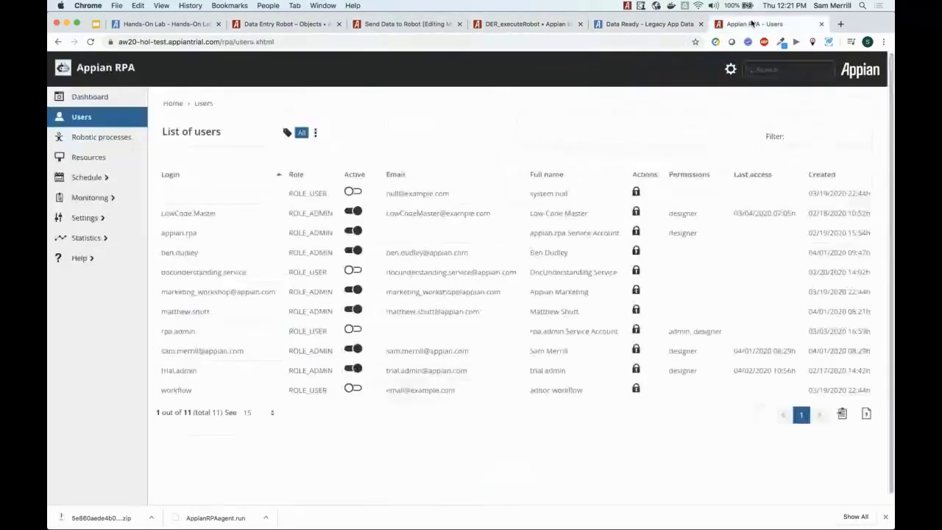
pyautogui.click(87, 103)
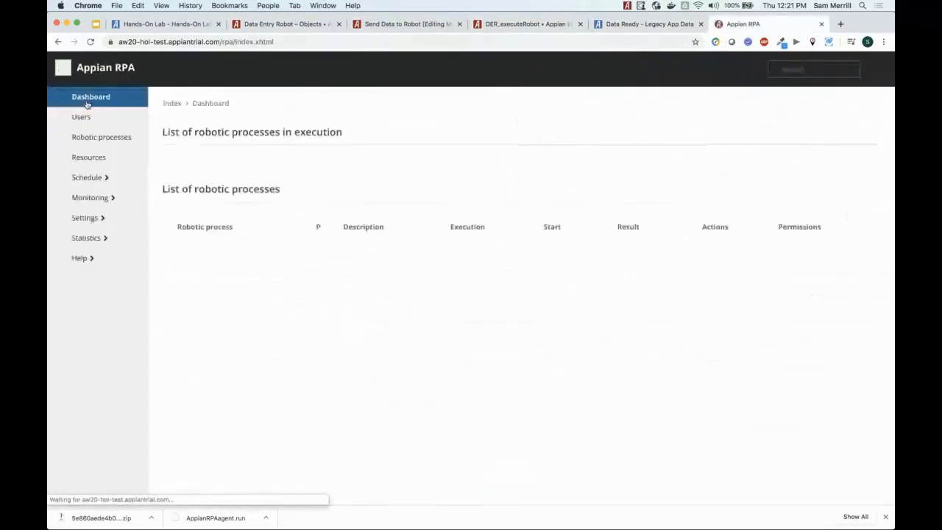
pyautogui.click(317, 197)
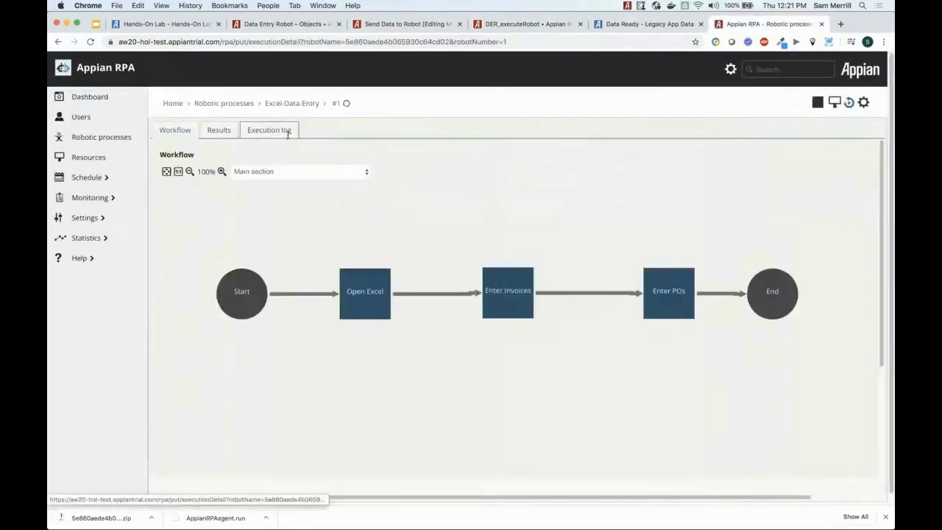
pyautogui.click(288, 133)
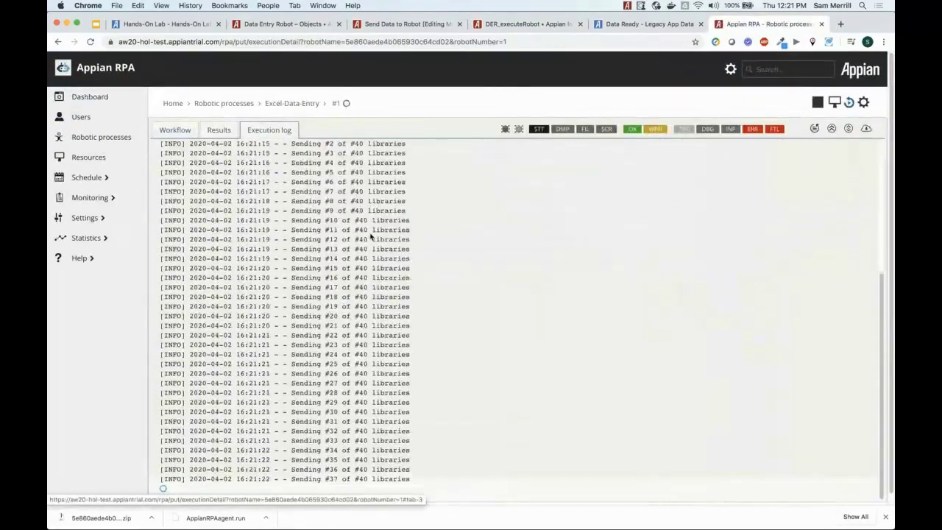
# Examine the Excel-Data-Entry execution log for the invoice and PO sizes, each action, the result file and the item summary.
pyautogui.scroll(2, 371, 235)
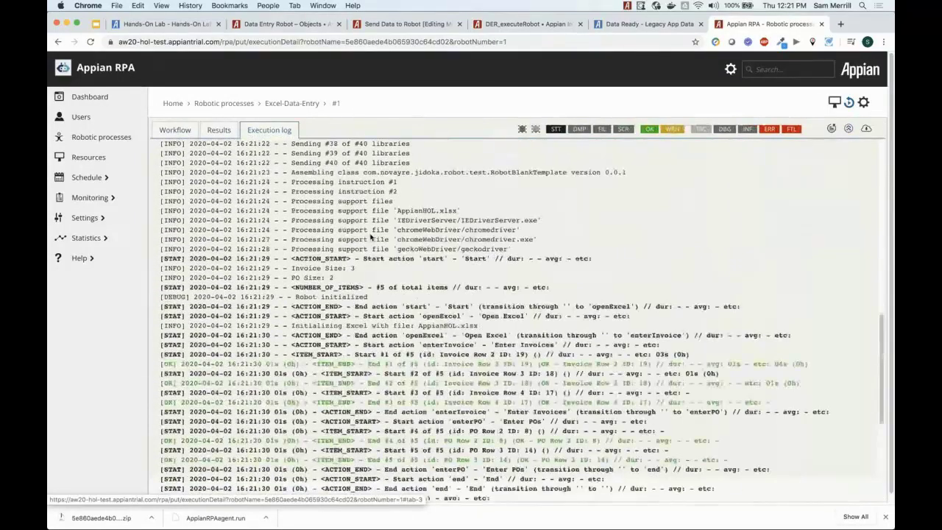
pyautogui.scroll(1, 372, 238)
pyautogui.moveTo(312, 236); pyautogui.dragTo(440, 236)
pyautogui.click(310, 292)
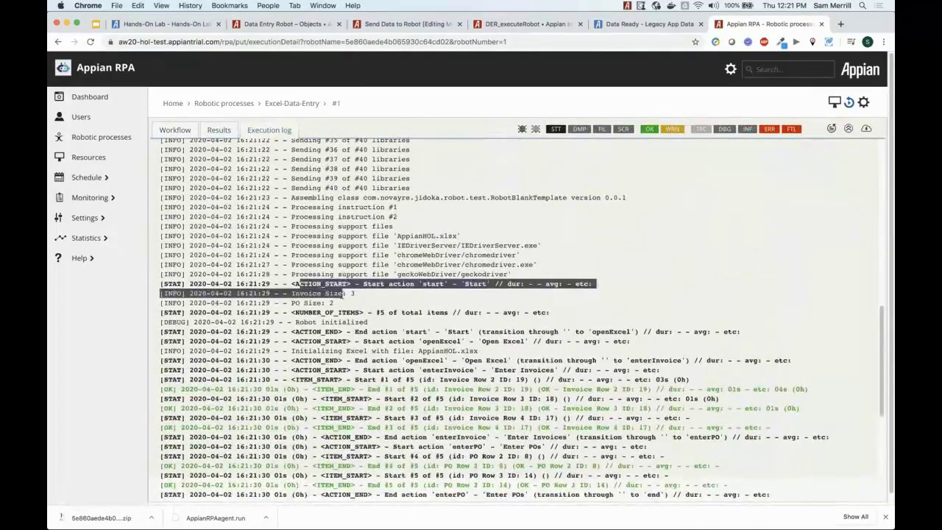
pyautogui.moveTo(300, 302); pyautogui.dragTo(324, 300)
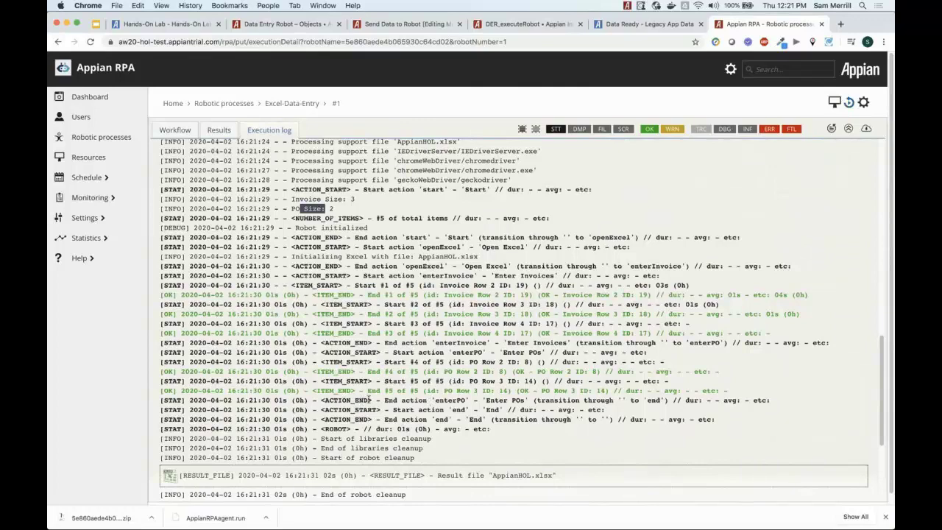
pyautogui.scroll(-3, 368, 400)
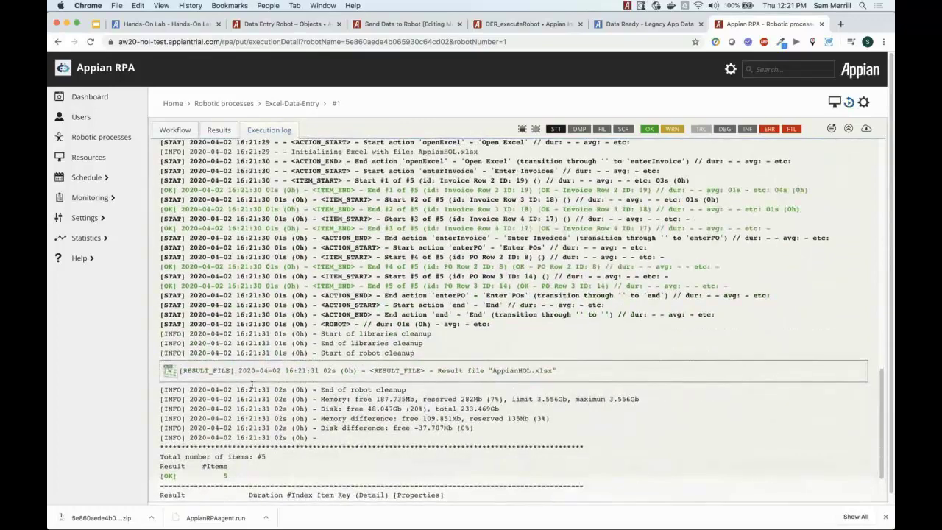
pyautogui.scroll(-2, 205, 377)
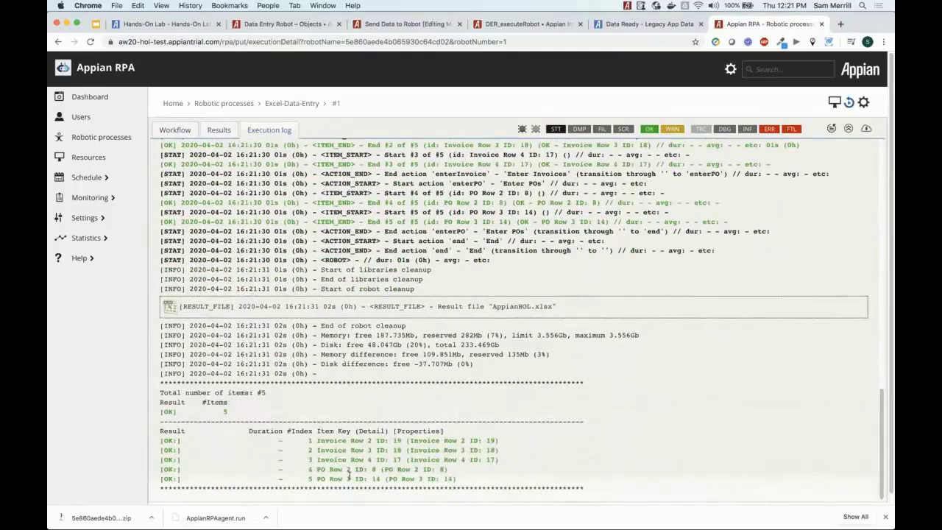
# Download the AppianHOL.xlsx result file from the log and review its Invoice and PO sheets in Excel.
pyautogui.click(170, 307)
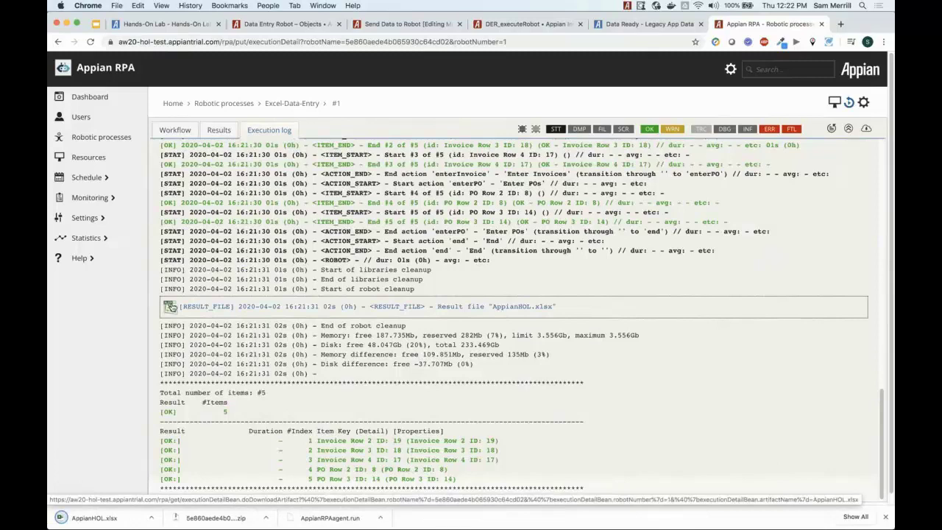
pyautogui.click(87, 517)
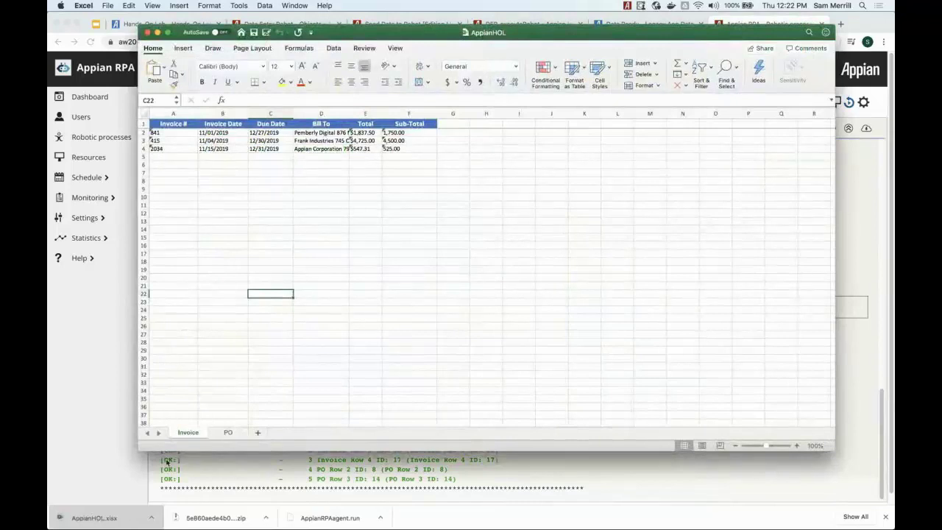
pyautogui.click(225, 434)
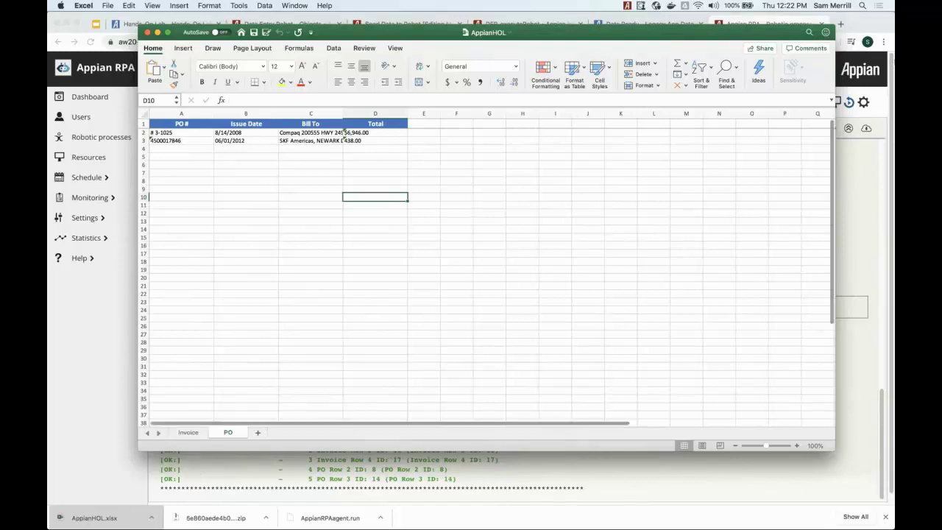
pyautogui.click(147, 33)
# Return to the Legacy App Data site and reset its demo data.
pyautogui.click(611, 26)
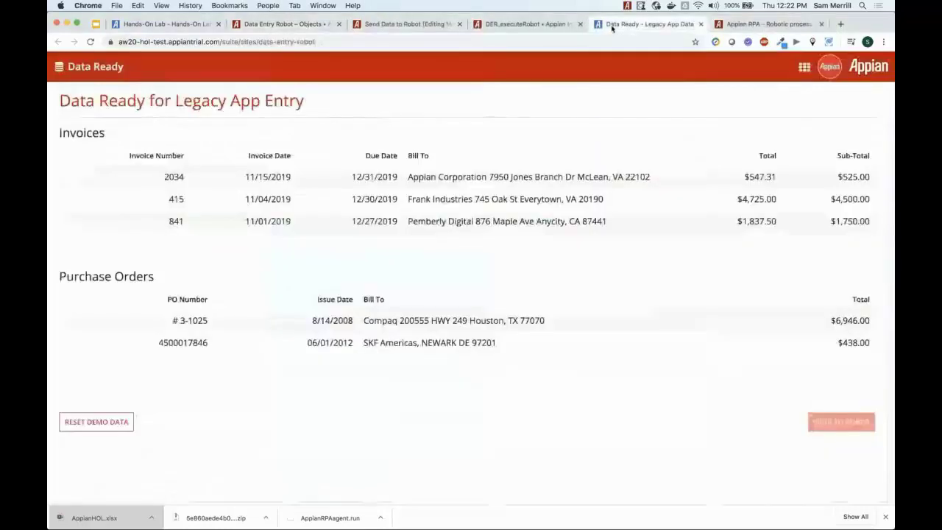
pyautogui.click(526, 23)
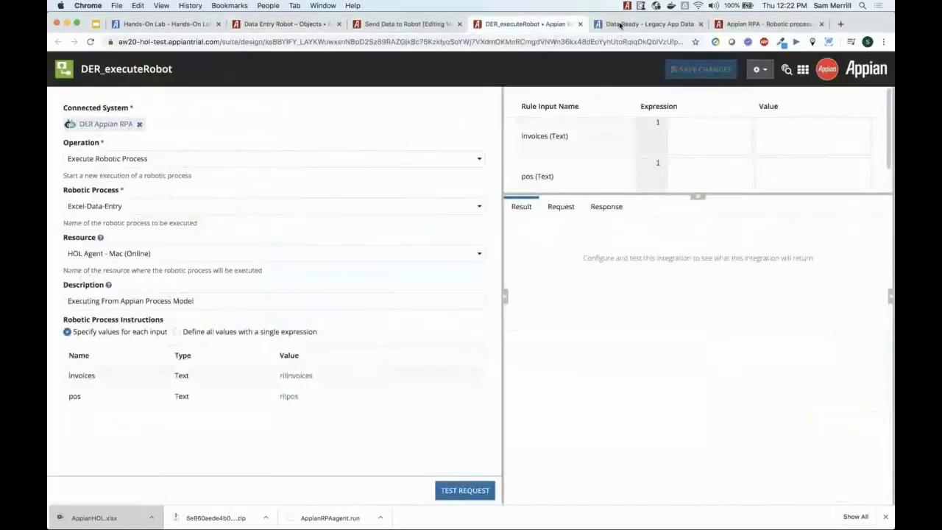
pyautogui.click(619, 24)
pyautogui.click(117, 418)
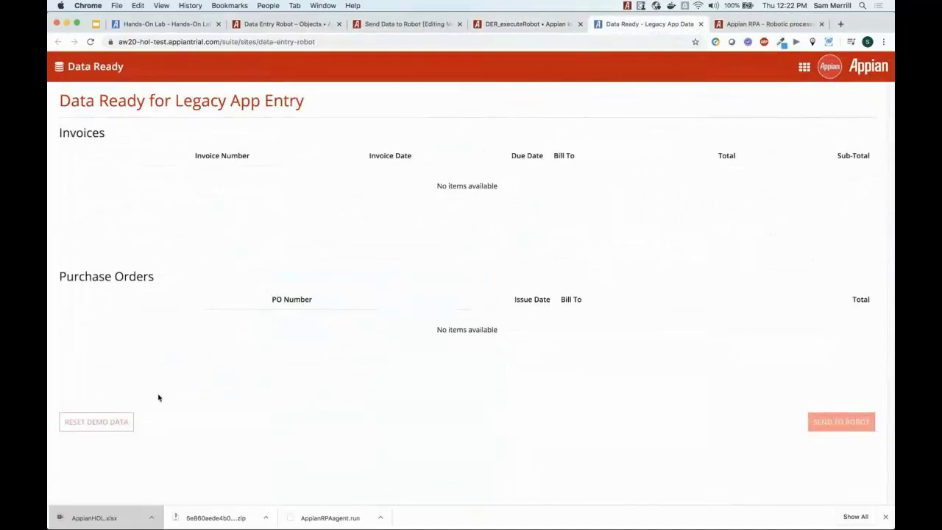
# Change the DER_executeRobot integration's resource to HOL Agent - Windows (Online) and save the changes.
pyautogui.click(526, 24)
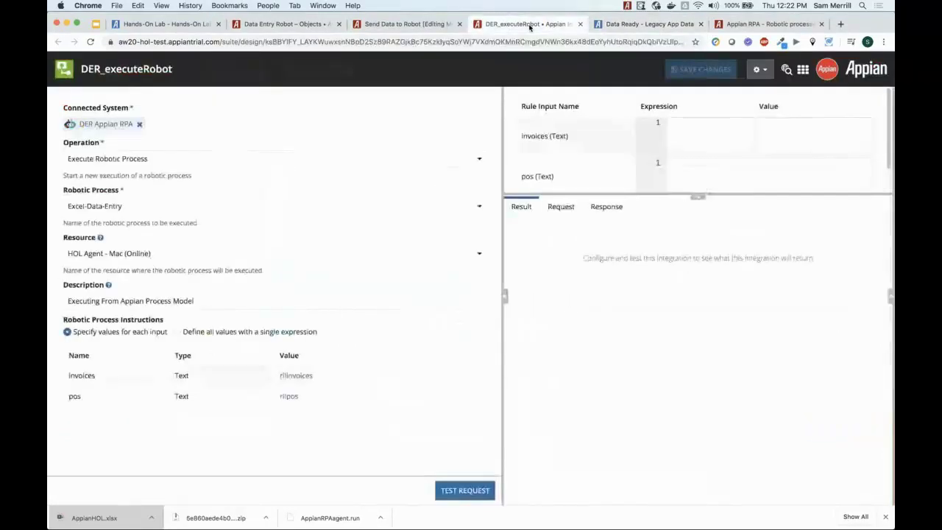
pyautogui.click(424, 256)
pyautogui.click(343, 297)
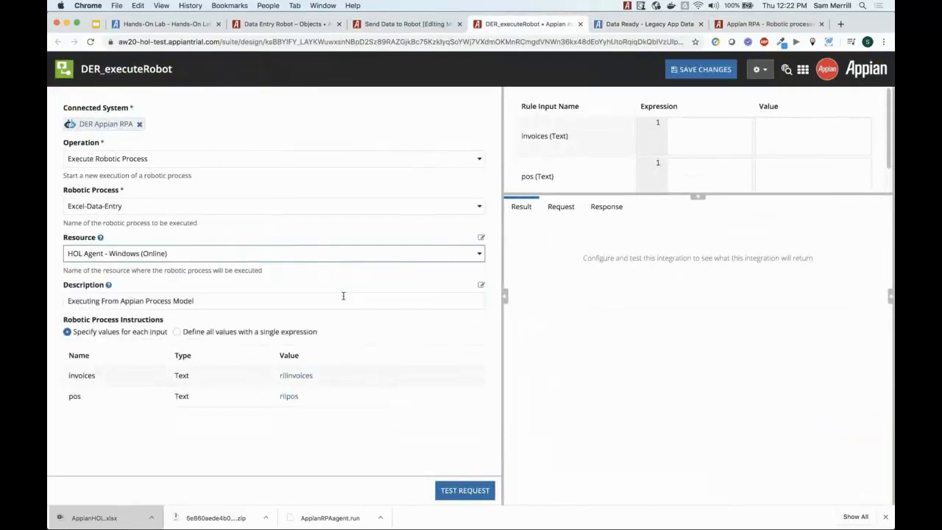
pyautogui.click(695, 70)
# Reload the Legacy App Data site and send the restored invoices and purchase orders to the robot.
pyautogui.click(768, 24)
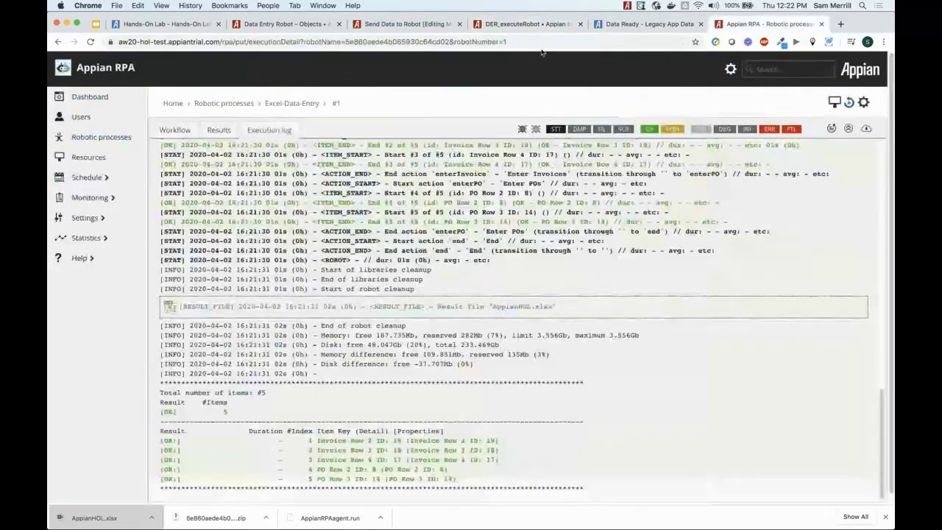
pyautogui.click(611, 31)
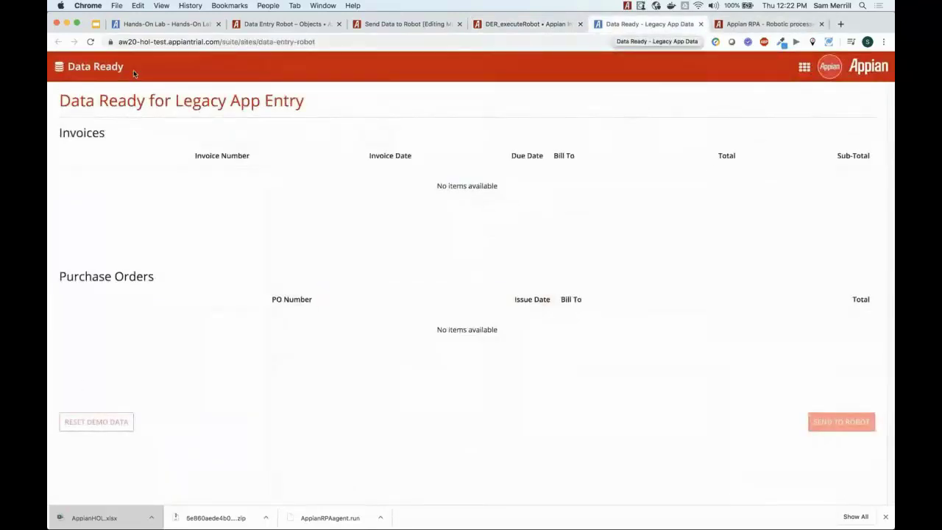
pyautogui.click(92, 43)
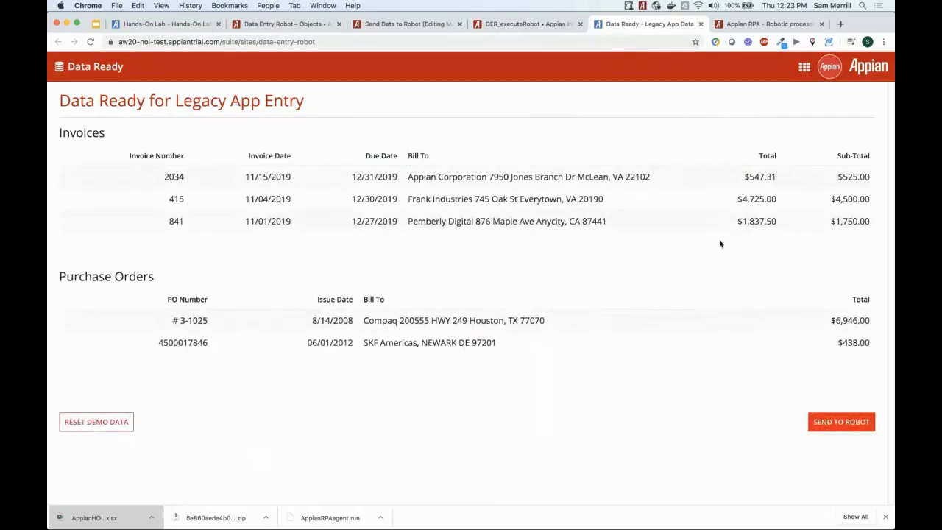
pyautogui.click(819, 429)
# Check the Windows agent machine's desktop and return to the Legacy App Data site.
pyautogui.hotkey('ctrl', 'Right')
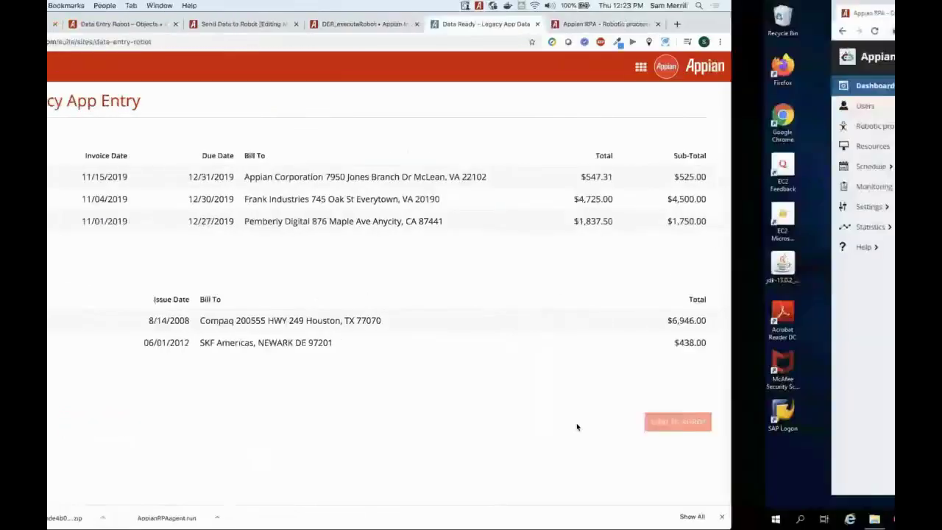
pyautogui.hotkey('ctrl', 'Left')
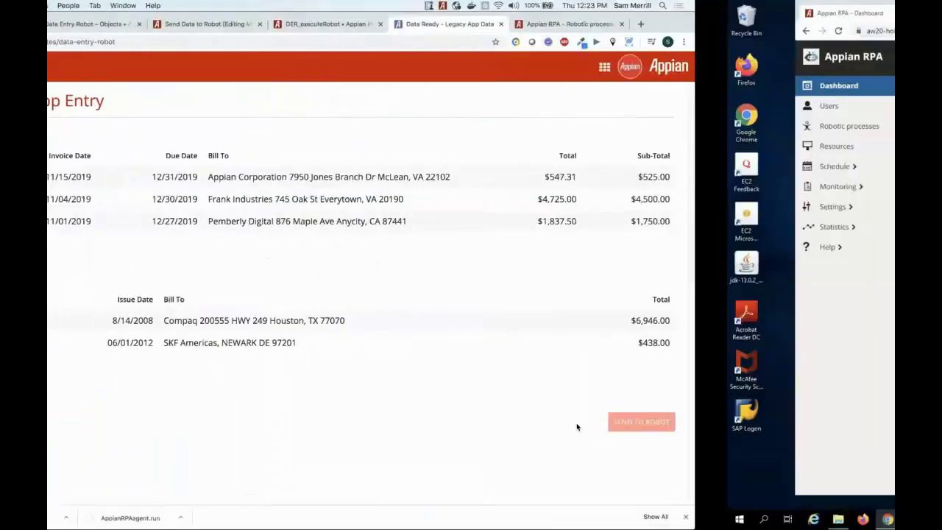
pyautogui.hotkey('ctrl', 'Right')
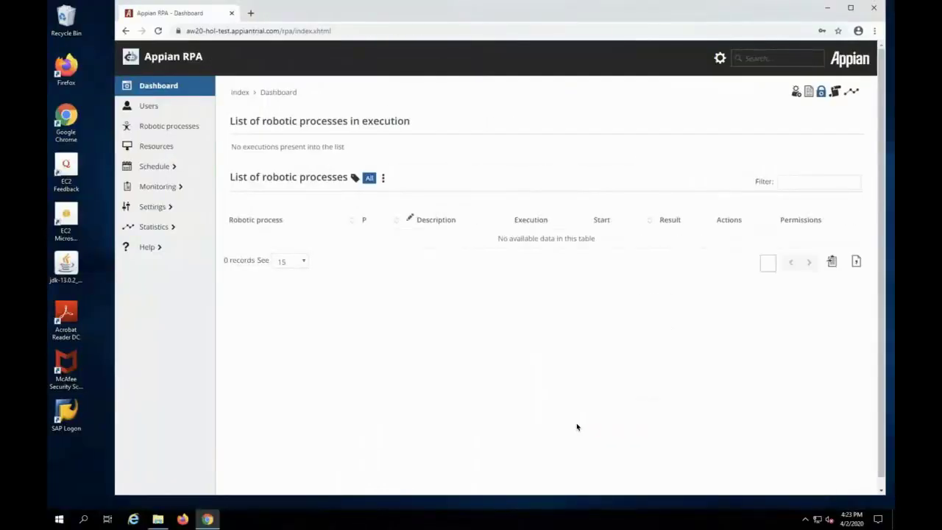
pyautogui.hotkey('ctrl', 'Left')
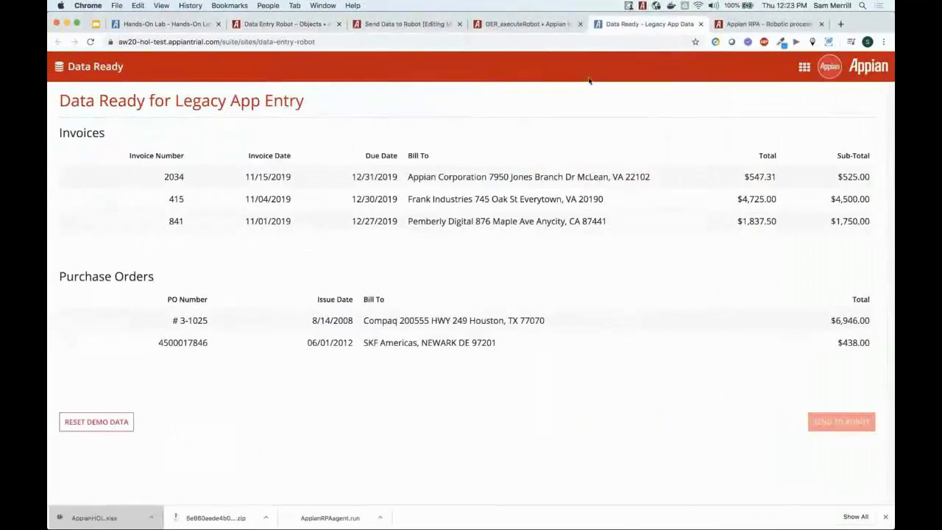
# Switch to Appian RPA and open the log of Excel-Data-Entry execution 2 on HOL Agent - Windows.
pyautogui.hotkey('ctrl', 'Tab')
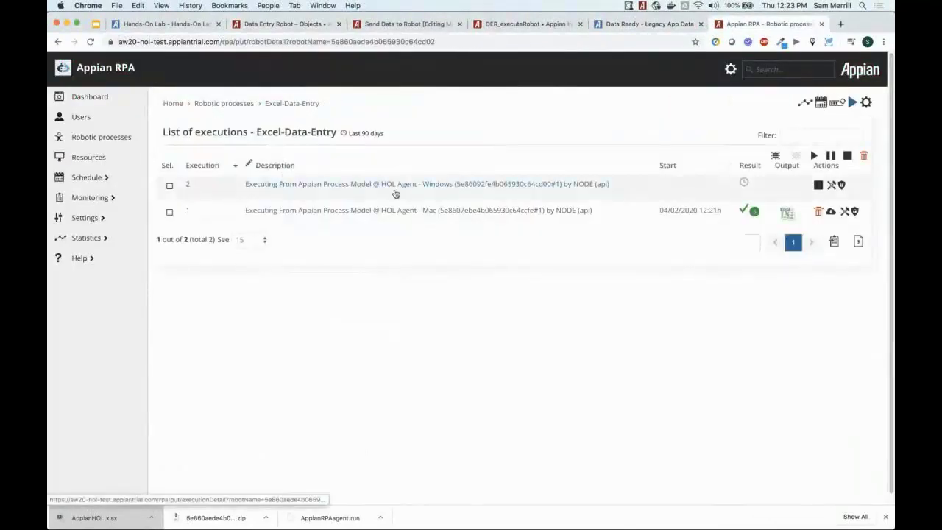
pyautogui.click(398, 185)
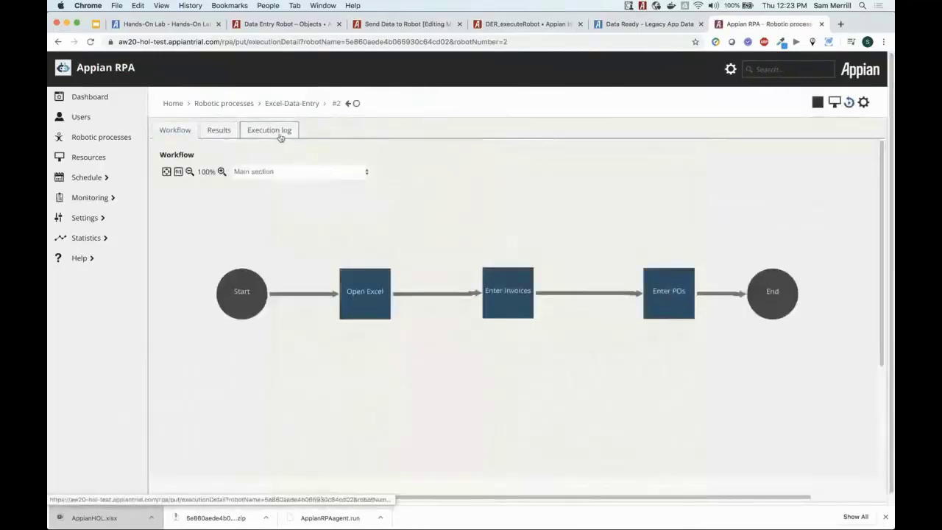
pyautogui.click(281, 137)
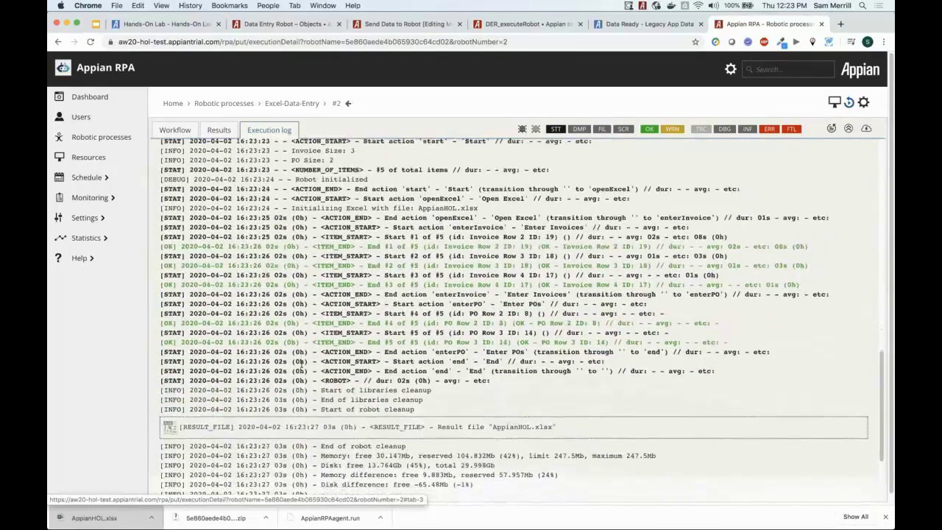
# Download the result workbook of execution 2, check its Invoice and PO sheets in Excel, and return to the execution log.
pyautogui.click(174, 392)
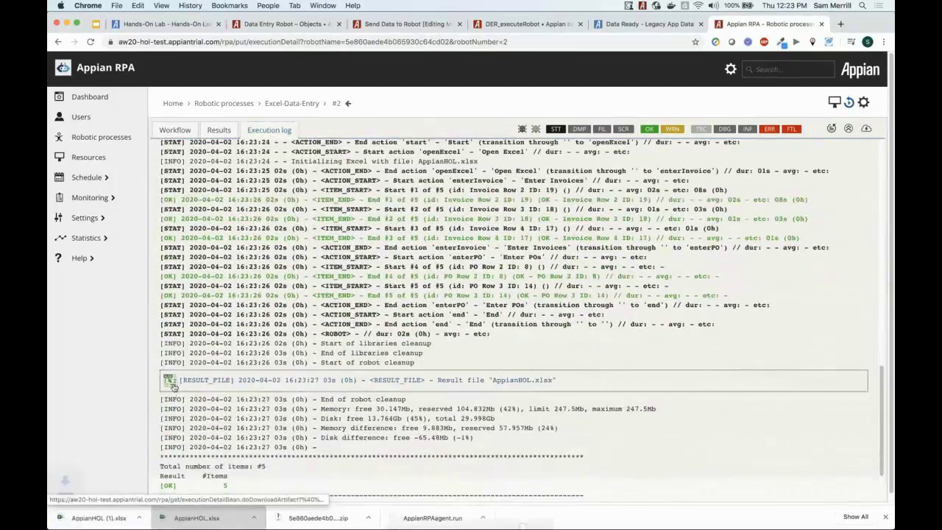
pyautogui.click(110, 519)
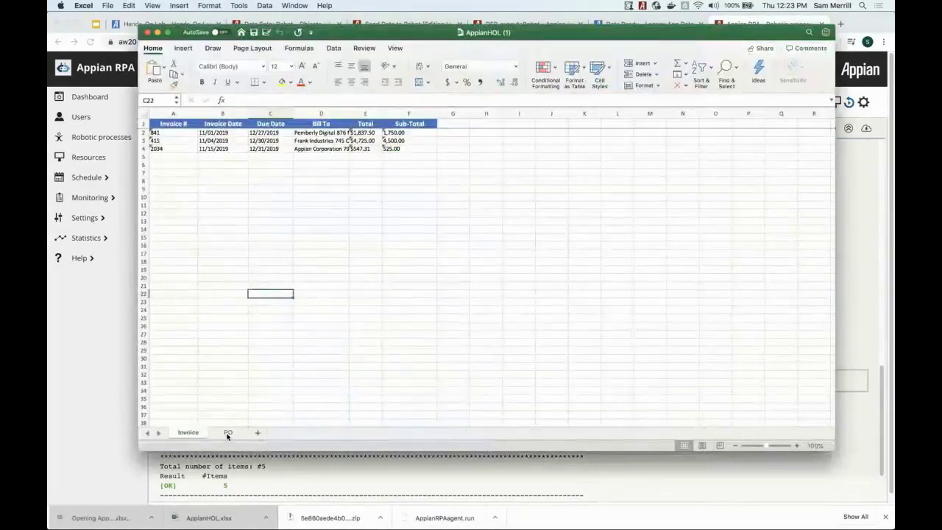
pyautogui.click(227, 433)
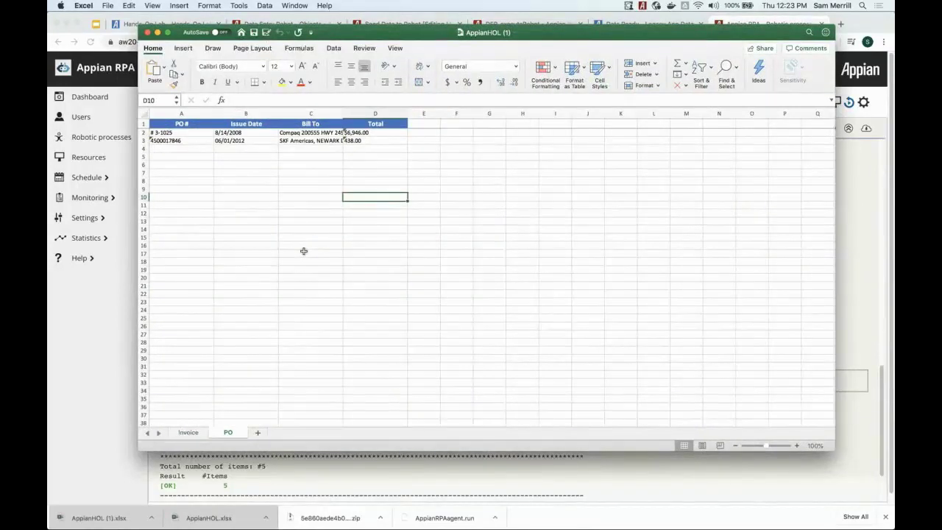
pyautogui.click(335, 490)
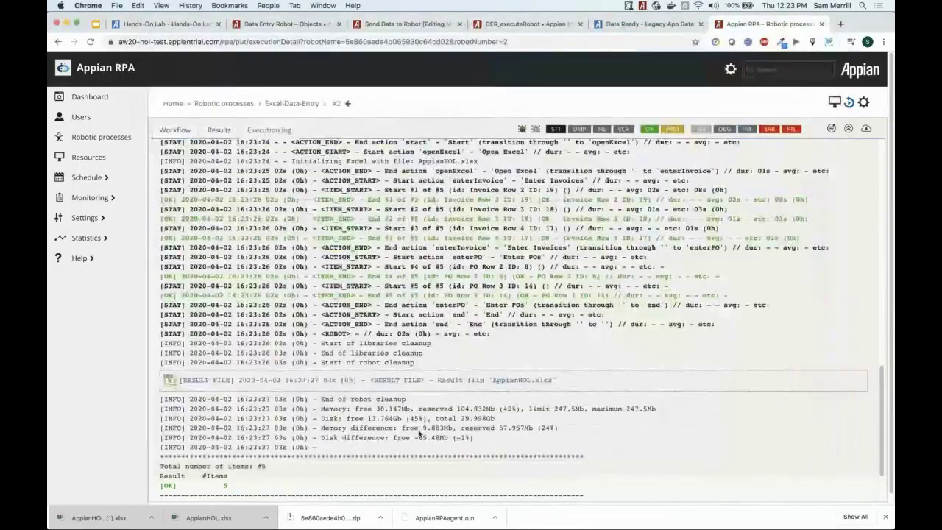
pyautogui.scroll(20, 551, 386)
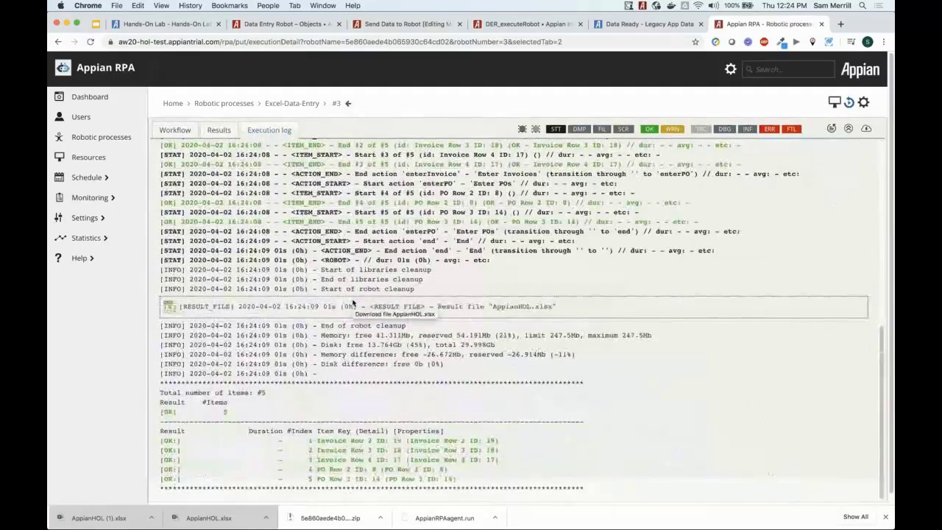
# Switch to the Amazon WorkSpaces desktop, view the .jidoka-cache folder's files and return to the AppianRPA folder.
pyautogui.press('super+Tab')
pyautogui.press('super+Tab')
pyautogui.press('super+Tab')
pyautogui.press('super+Tab')
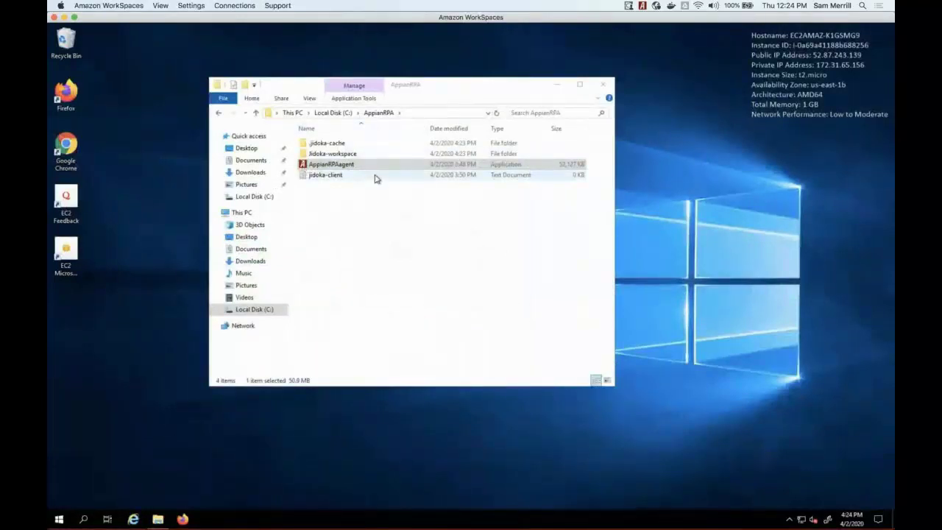
pyautogui.doubleClick(332, 147)
pyautogui.scroll(-5, 332, 162)
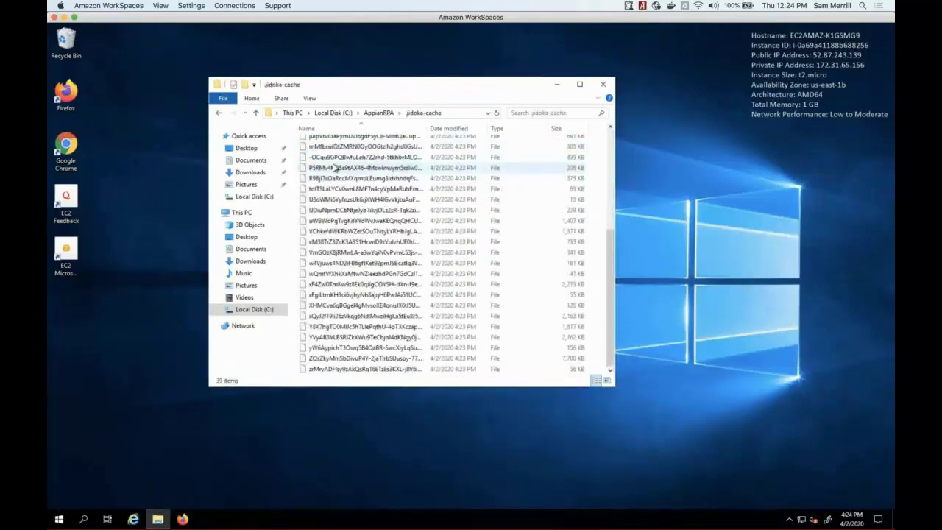
pyautogui.click(382, 115)
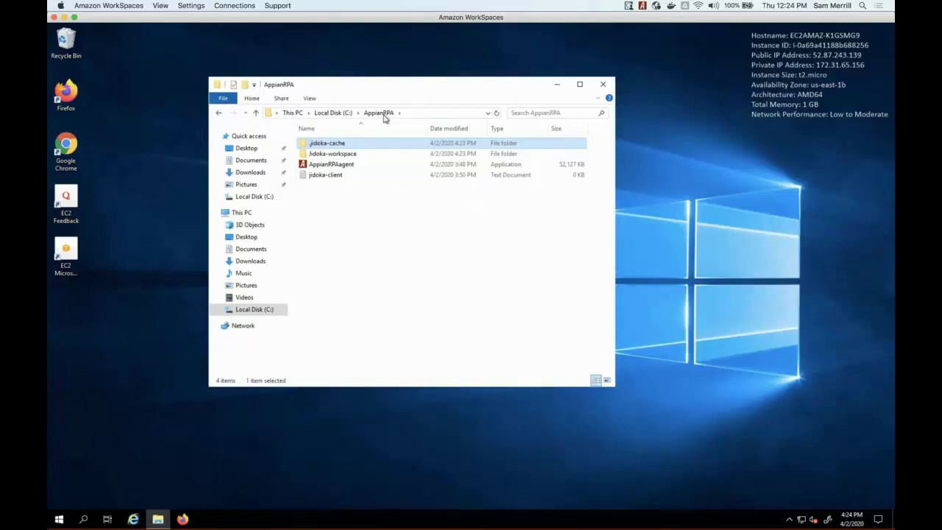
# Open the Jidoka-workspace folder and the robotic process's subfolder to view its support files and AppianHOL.xlsx.
pyautogui.click(337, 157)
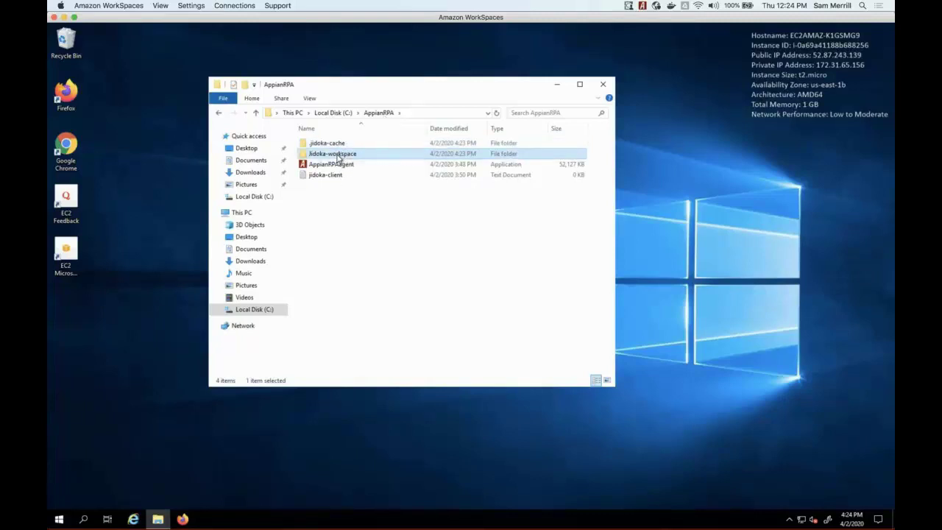
pyautogui.doubleClick(337, 157)
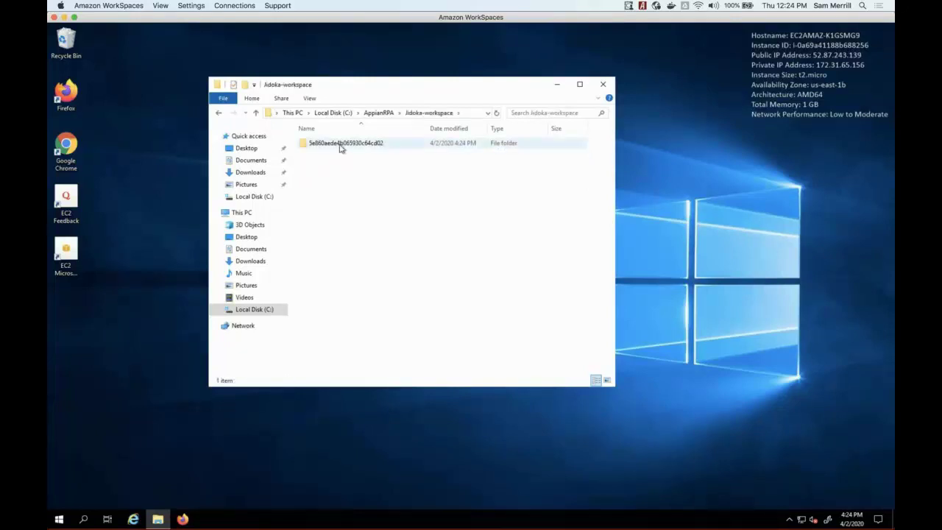
pyautogui.moveTo(341, 148)
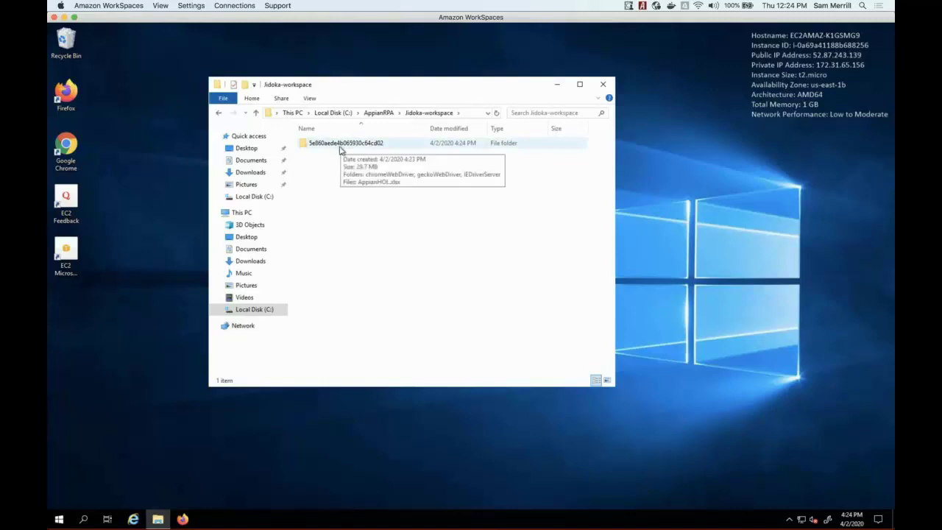
pyautogui.doubleClick(341, 145)
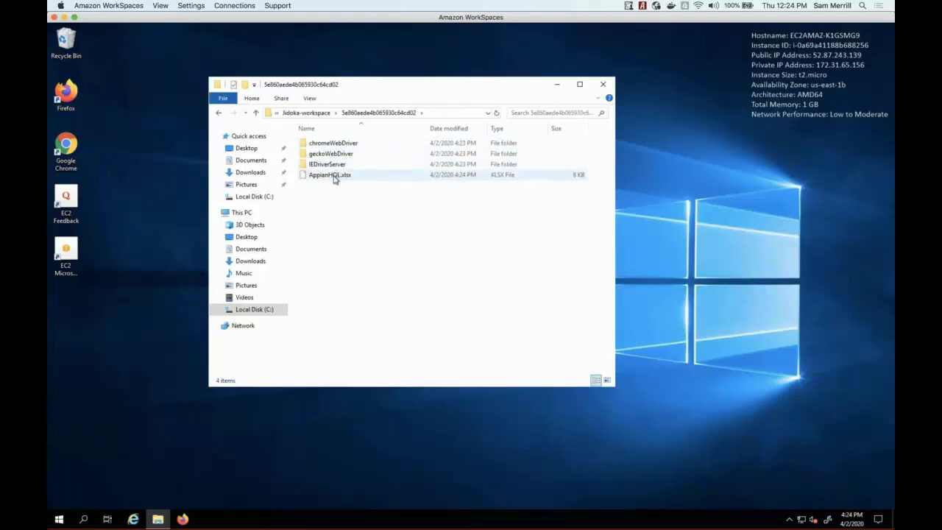
# Switch to Appian RPA and open the support files of the robotic processes to view the designer folder and AppianHOL.xlsx.
pyautogui.moveTo(332, 177)
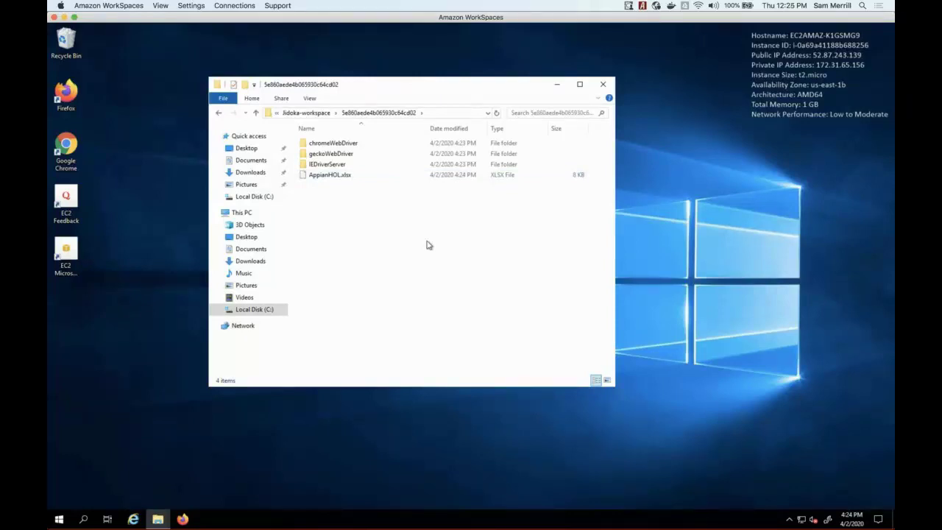
pyautogui.press('super+Tab')
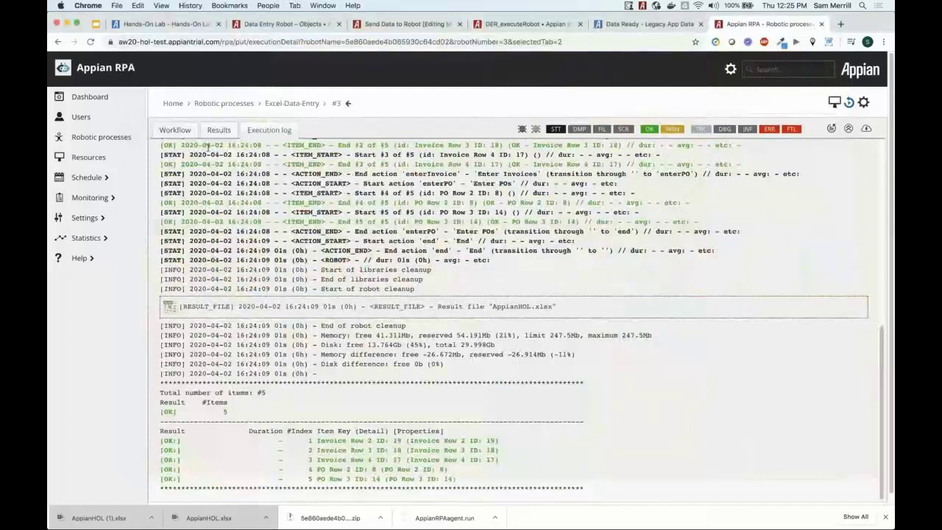
pyautogui.click(103, 138)
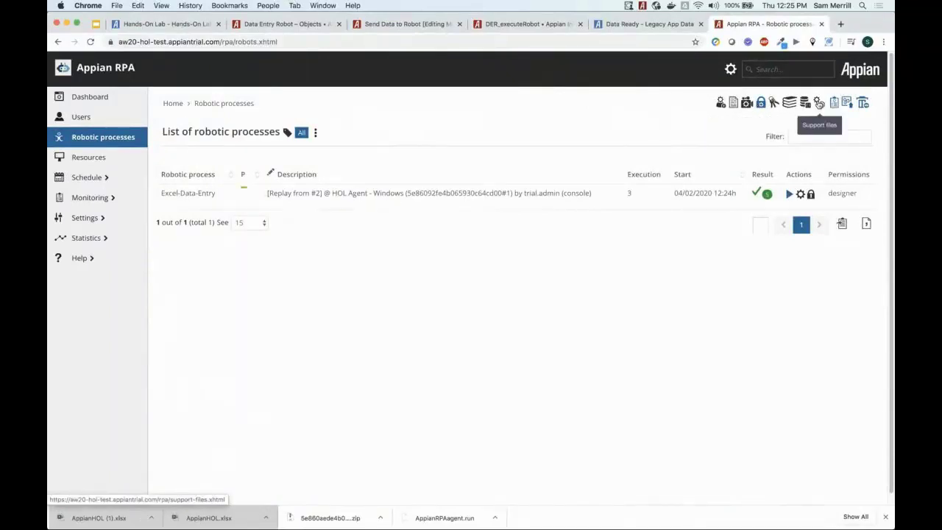
pyautogui.click(819, 103)
pyautogui.moveTo(236, 247)
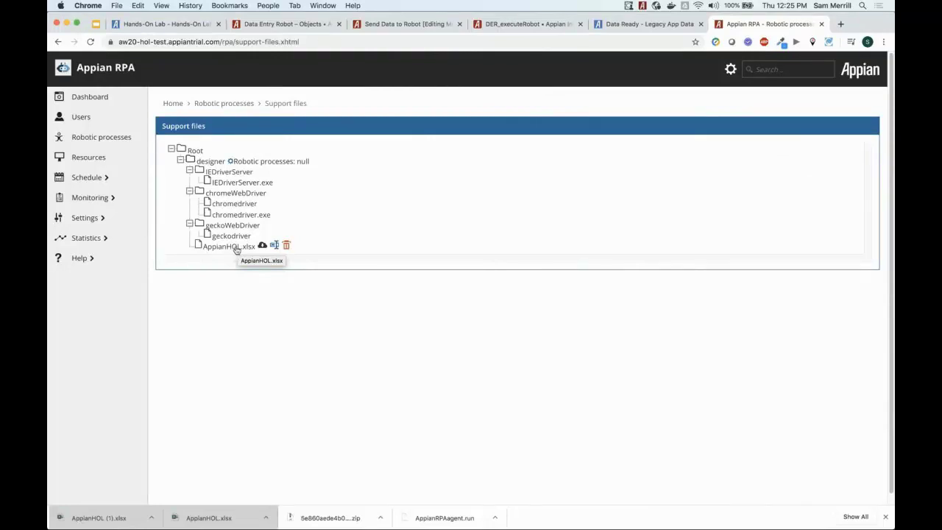
pyautogui.moveTo(214, 163)
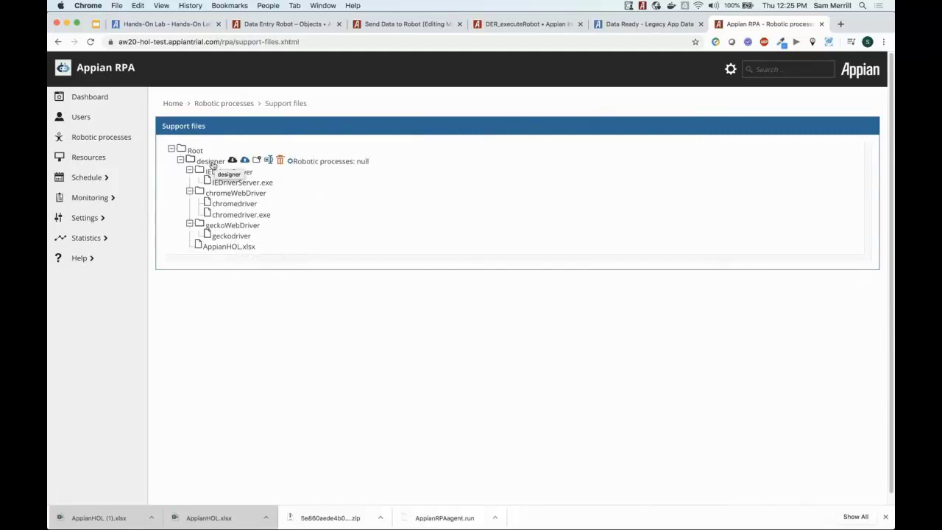
pyautogui.moveTo(212, 217)
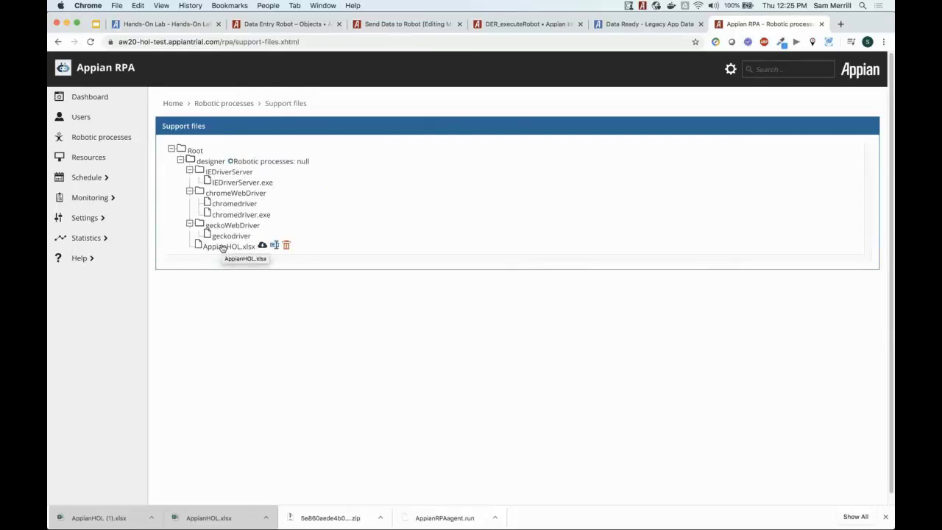
# Open the Excel-Data-Entry robotic process's configuration and review its instructions, variables and support files sections.
pyautogui.click(231, 104)
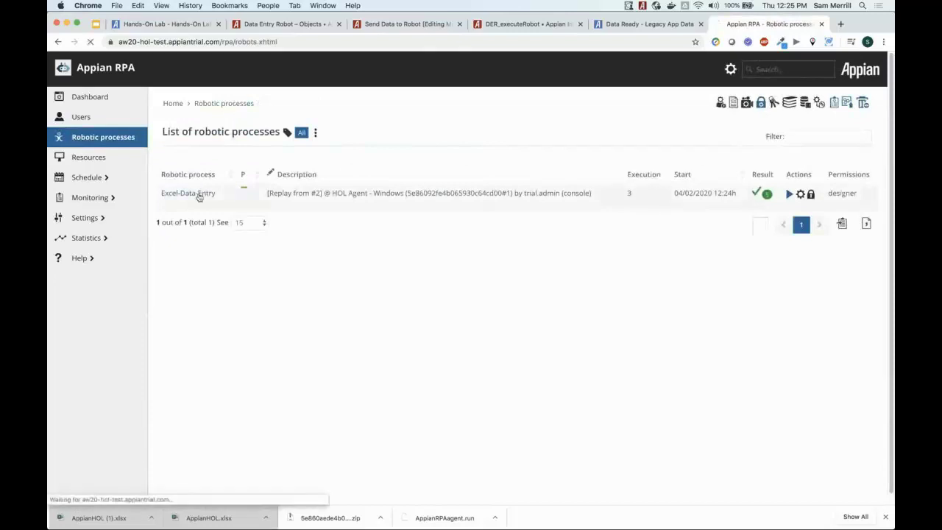
pyautogui.click(199, 194)
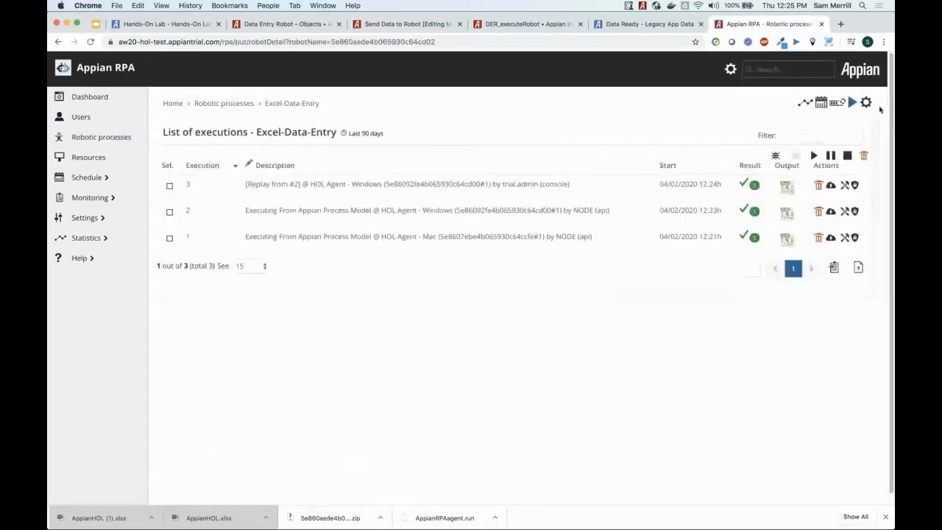
pyautogui.click(865, 102)
pyautogui.scroll(-5, 309, 204)
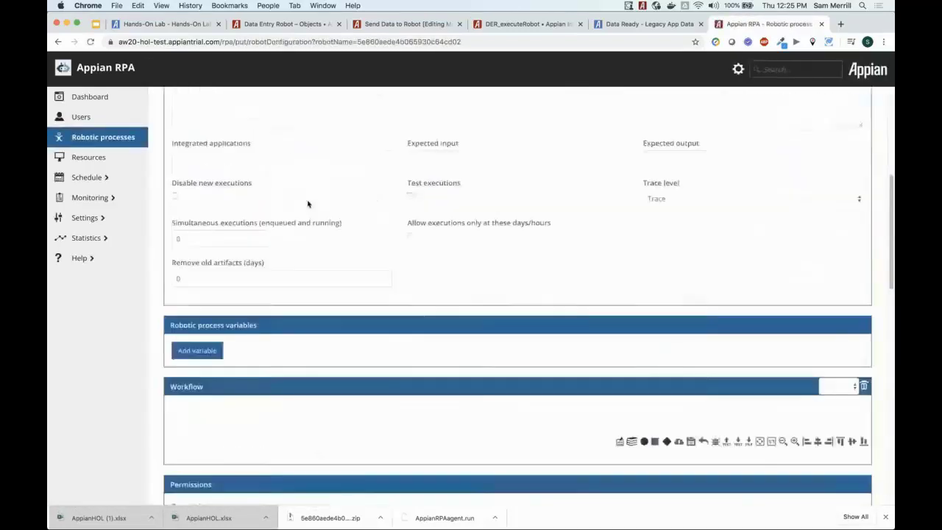
pyautogui.scroll(-10, 308, 203)
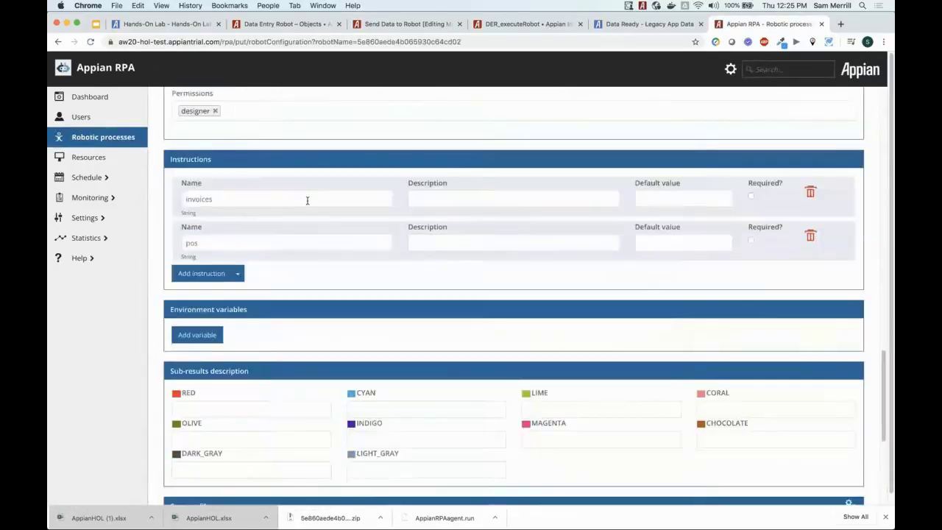
pyautogui.scroll(-3, 308, 200)
pyautogui.scroll(5, 307, 200)
pyautogui.scroll(-5, 307, 200)
pyautogui.scroll(-3, 308, 200)
pyautogui.scroll(6, 307, 200)
pyautogui.scroll(-6, 308, 201)
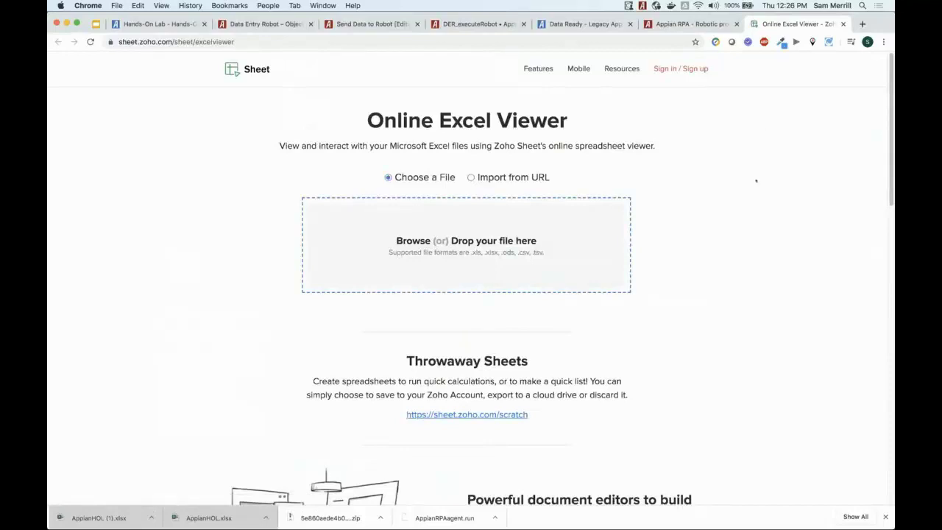
# Open AppianHOL.xlsx from Downloads in Zoho's Online Excel Viewer, check its Invoice sheet, and return to the robotic process's configuration.
pyautogui.click(508, 222)
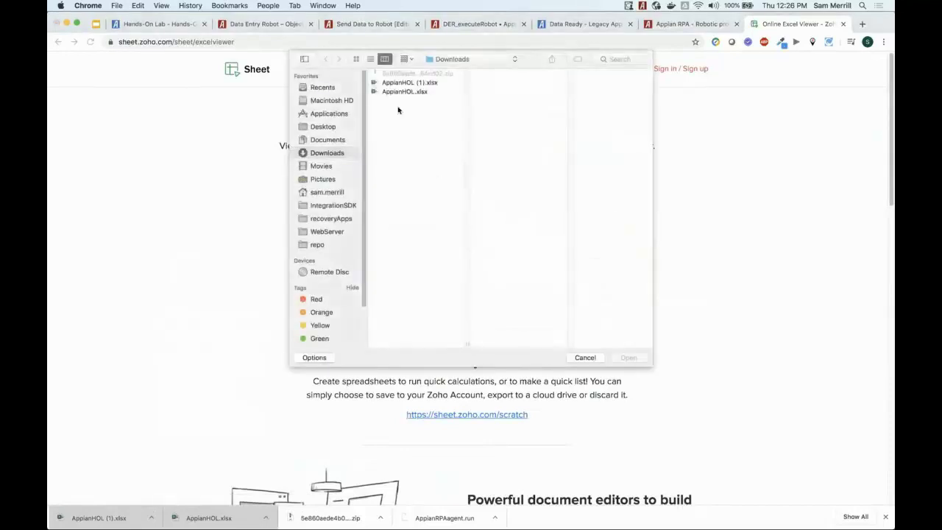
pyautogui.doubleClick(402, 92)
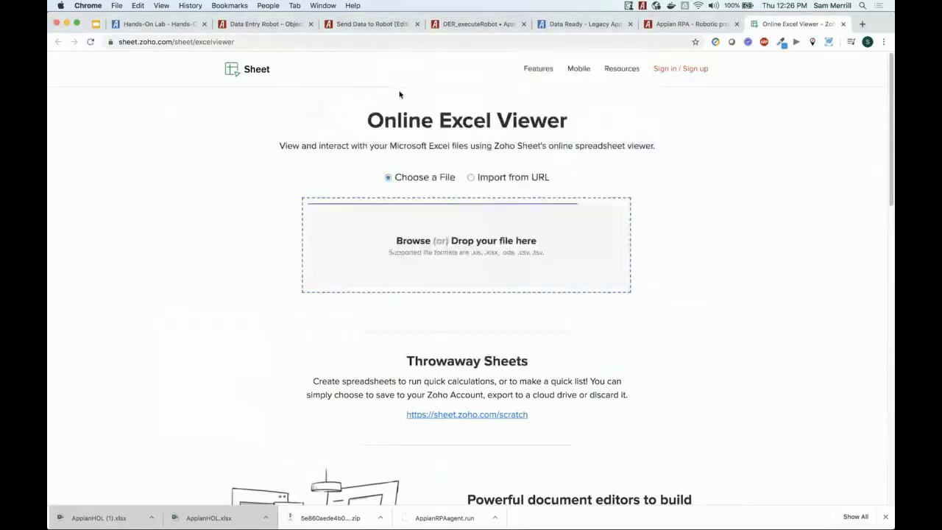
pyautogui.click(585, 230)
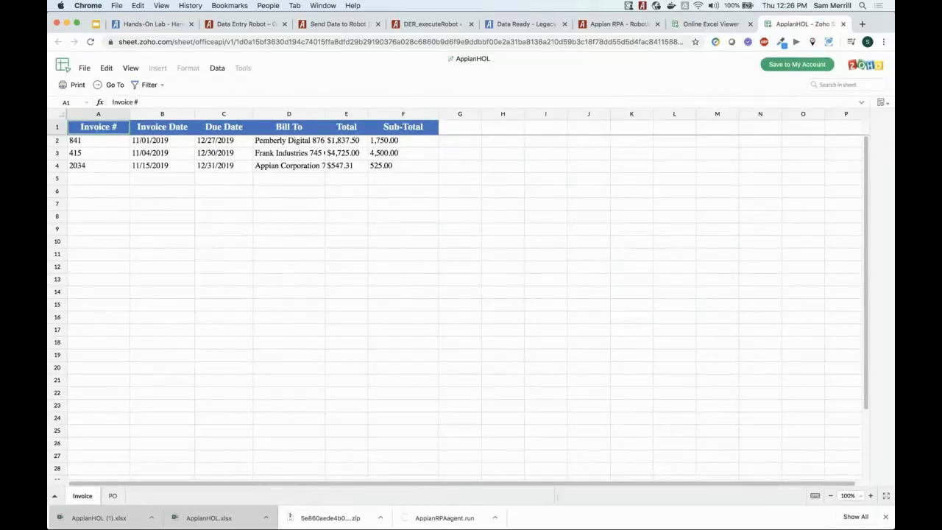
pyautogui.click(626, 26)
pyautogui.scroll(10, 300, 204)
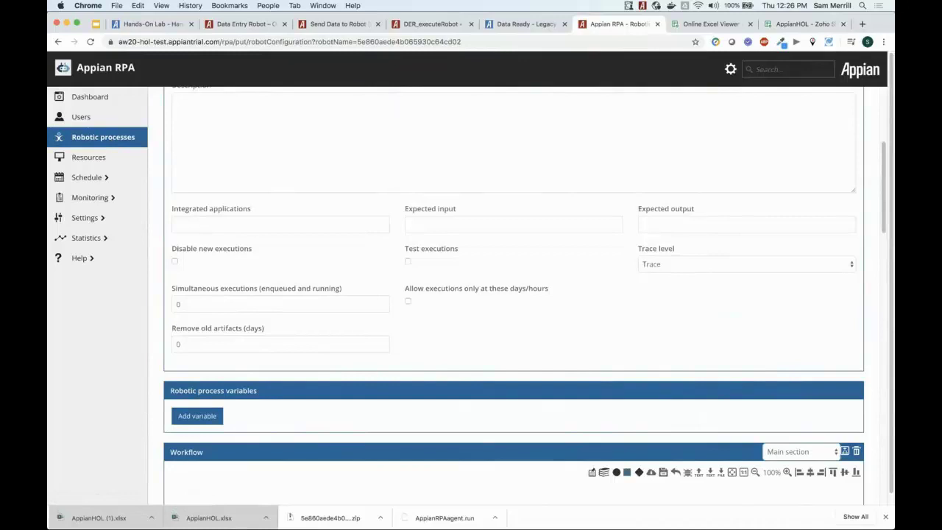
# Switch to the Hands-On Lab presentation in Google Slides and present it from the "What next?" slide 29.
pyautogui.click(96, 25)
pyautogui.scroll(-2, 111, 354)
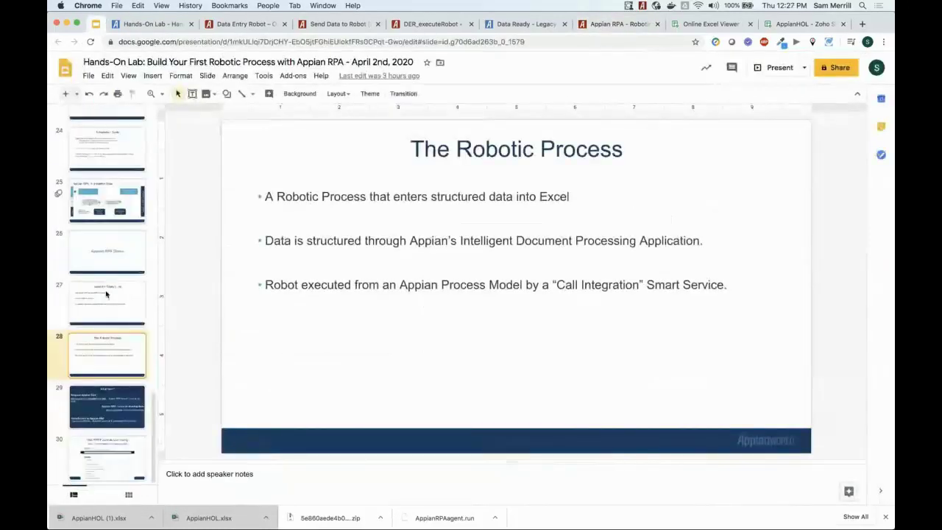
pyautogui.click(119, 397)
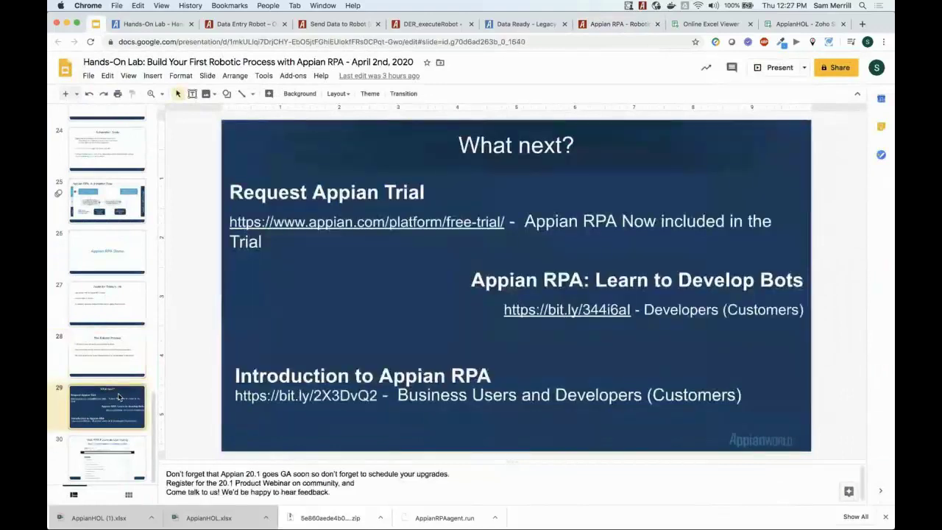
pyautogui.click(773, 71)
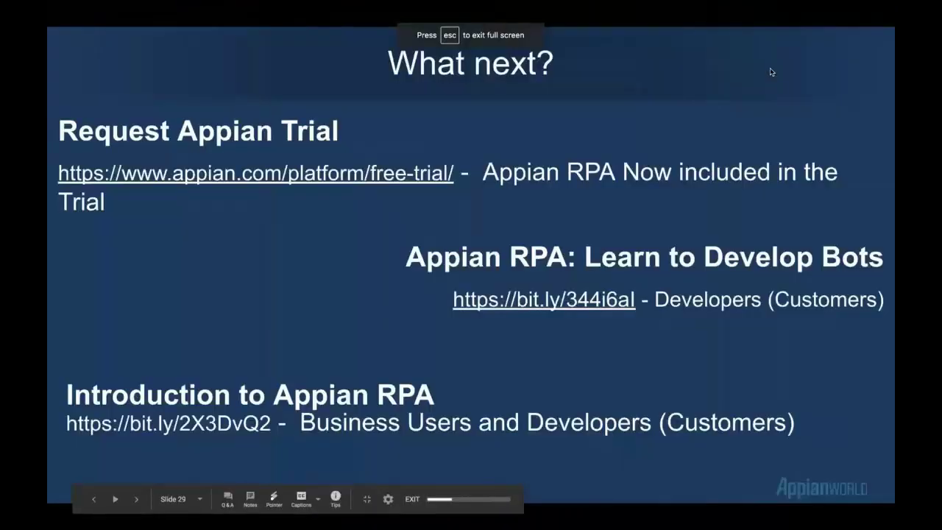